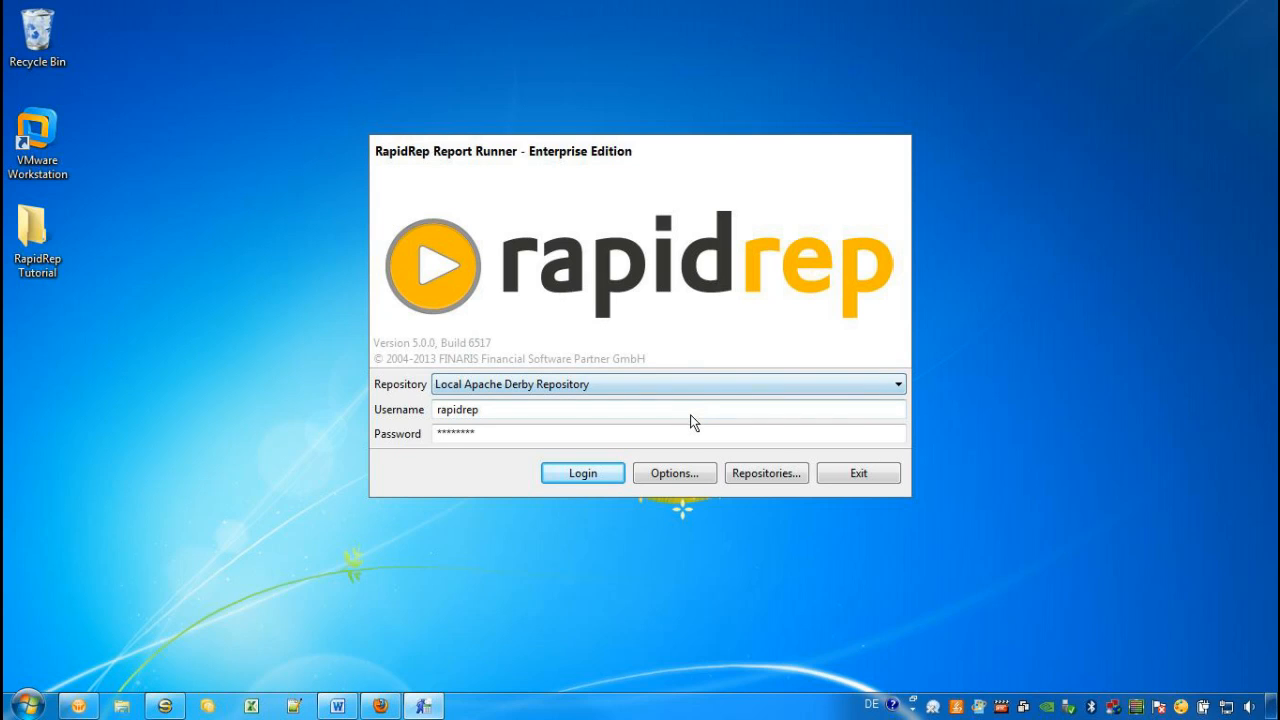
Step: Log in to the Local Apache Derby Repository with the prefilled credentials and maximize the main window
{"action": "left_click", "coordinate": [573, 480]}
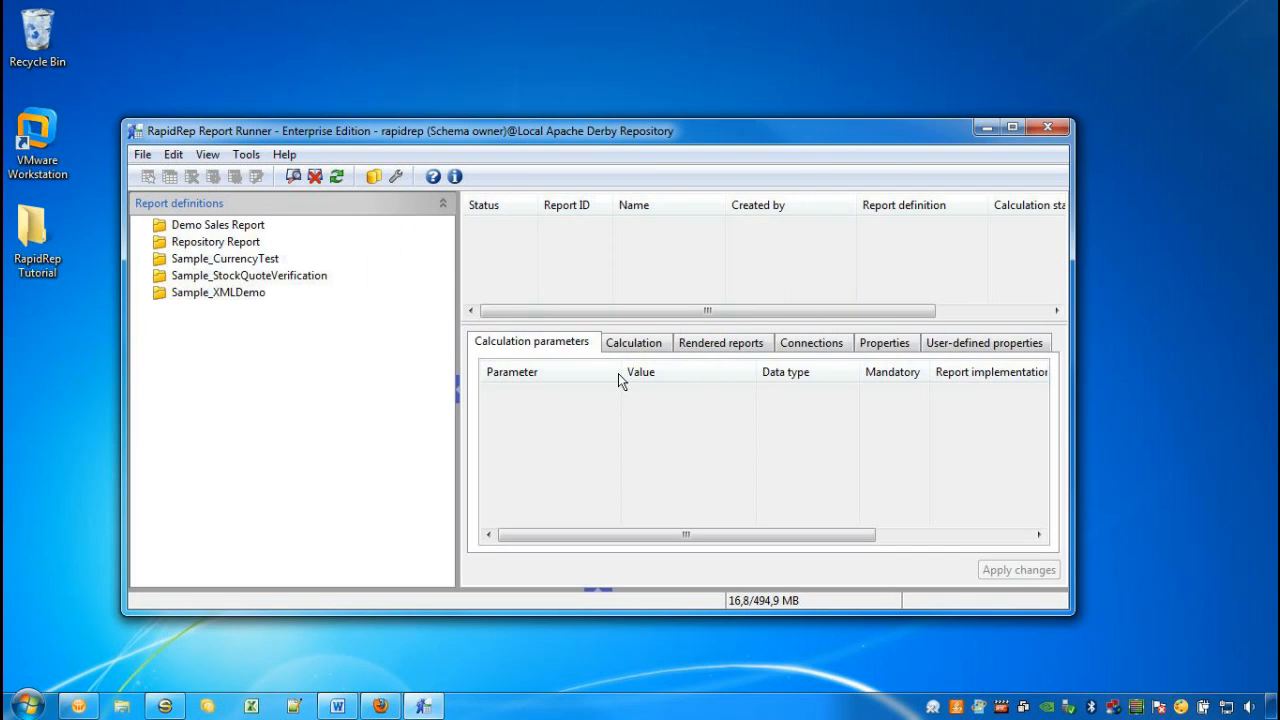
{"action": "double_click", "coordinate": [588, 132]}
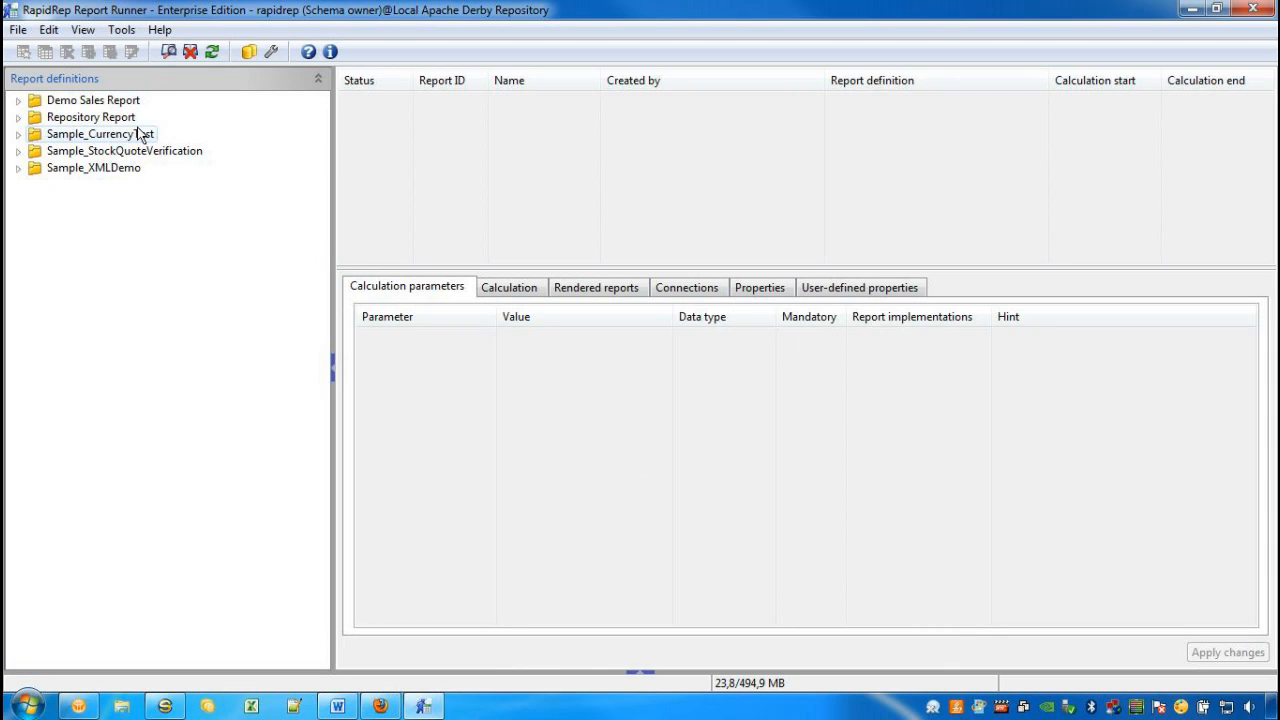
Step: Show the reports belonging to version 4, Tutorial, of the Demo Sales Report definition, after viewing those of version 3
{"action": "left_click", "coordinate": [18, 101]}
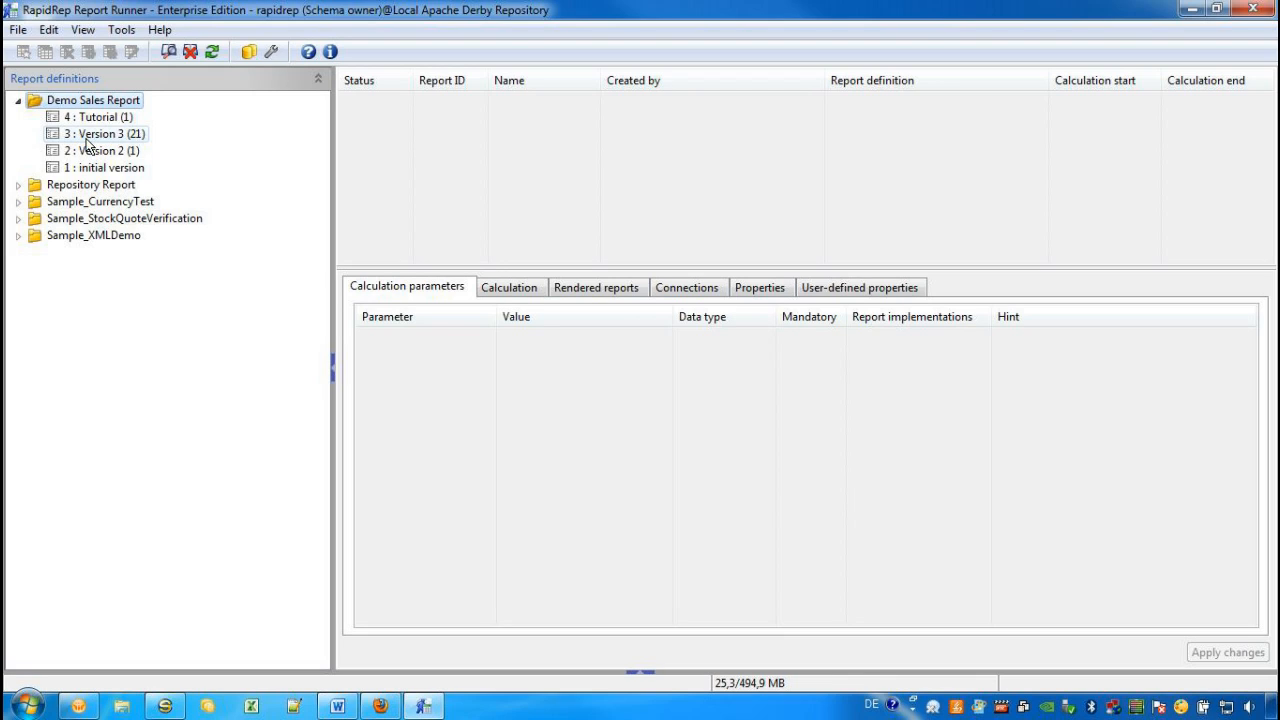
{"action": "left_click", "coordinate": [139, 143]}
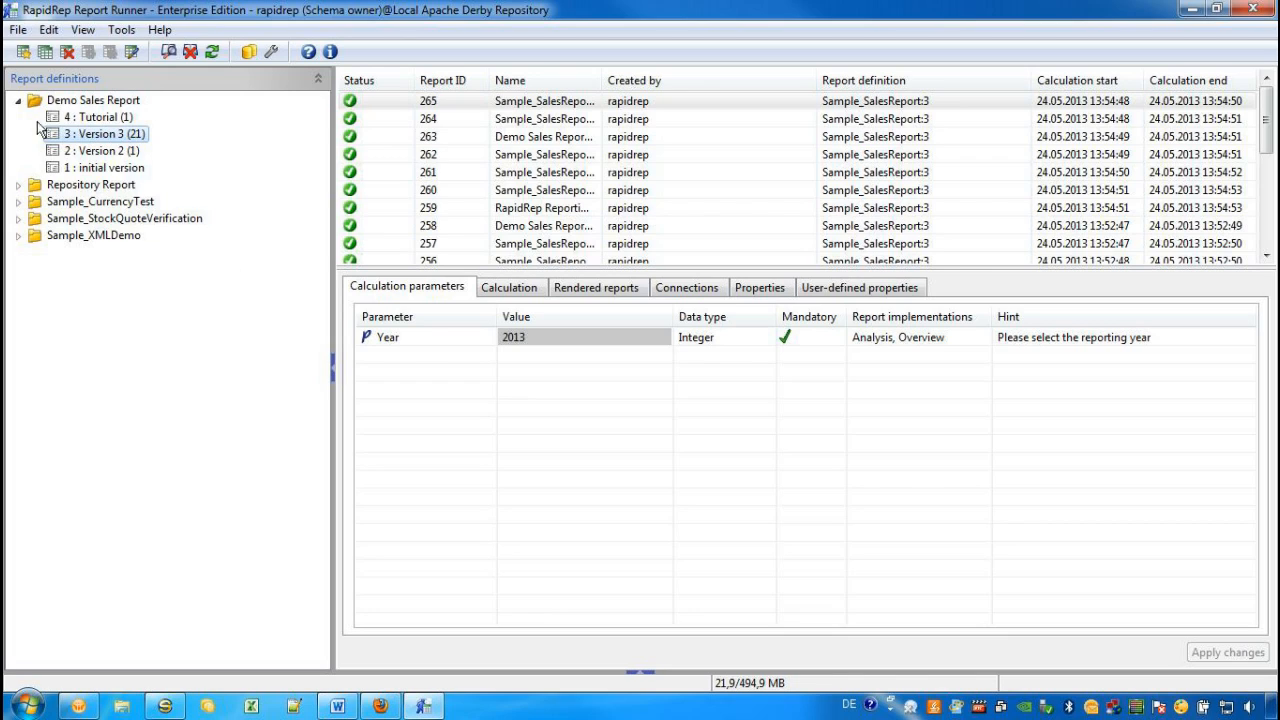
{"action": "mouse_move", "coordinate": [32, 102]}
{"action": "mouse_move", "coordinate": [54, 122]}
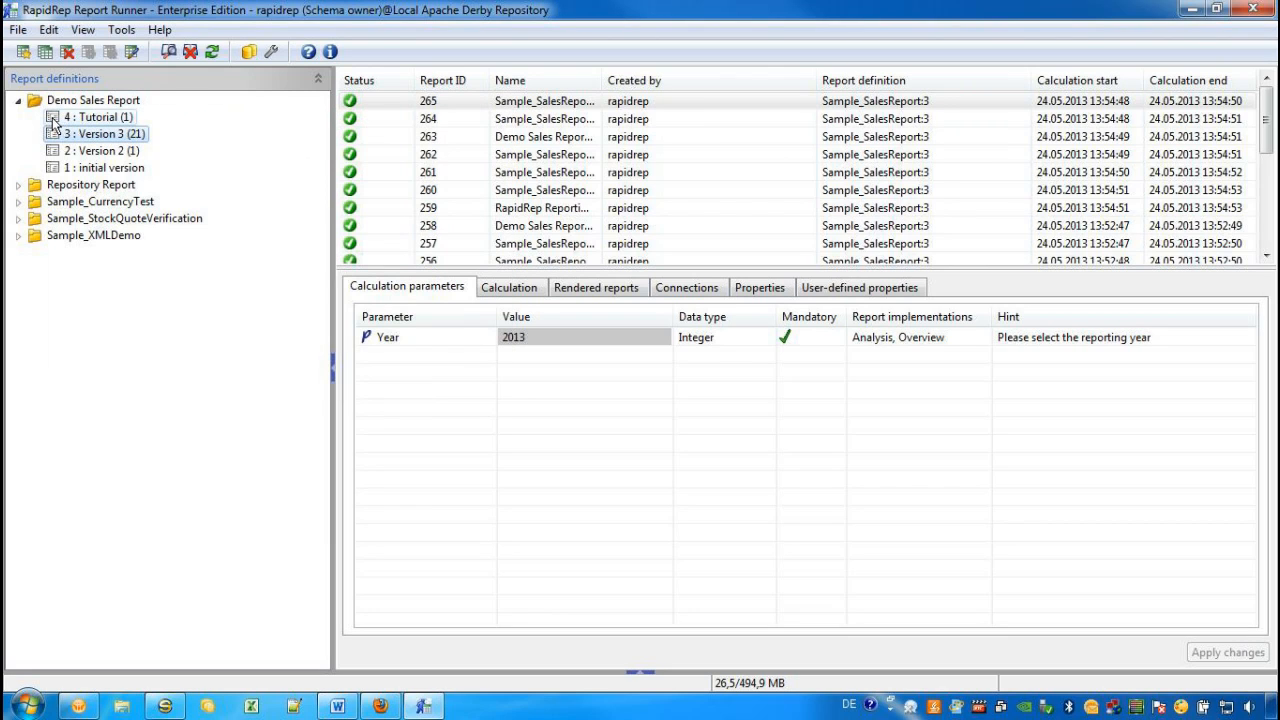
{"action": "left_click", "coordinate": [55, 119]}
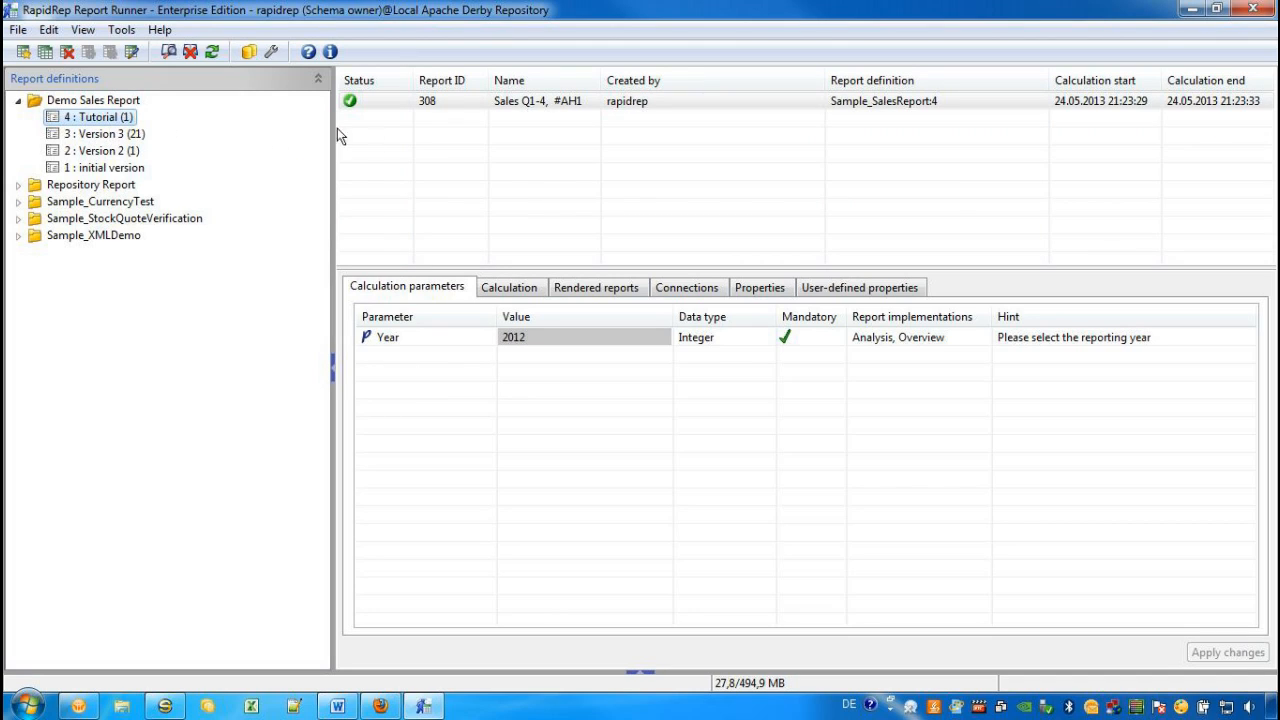
Step: Create a report named "My Sales Demo Report #1" with Analysis and Overview as content and the description "My demo report"
{"action": "right_click", "coordinate": [424, 140]}
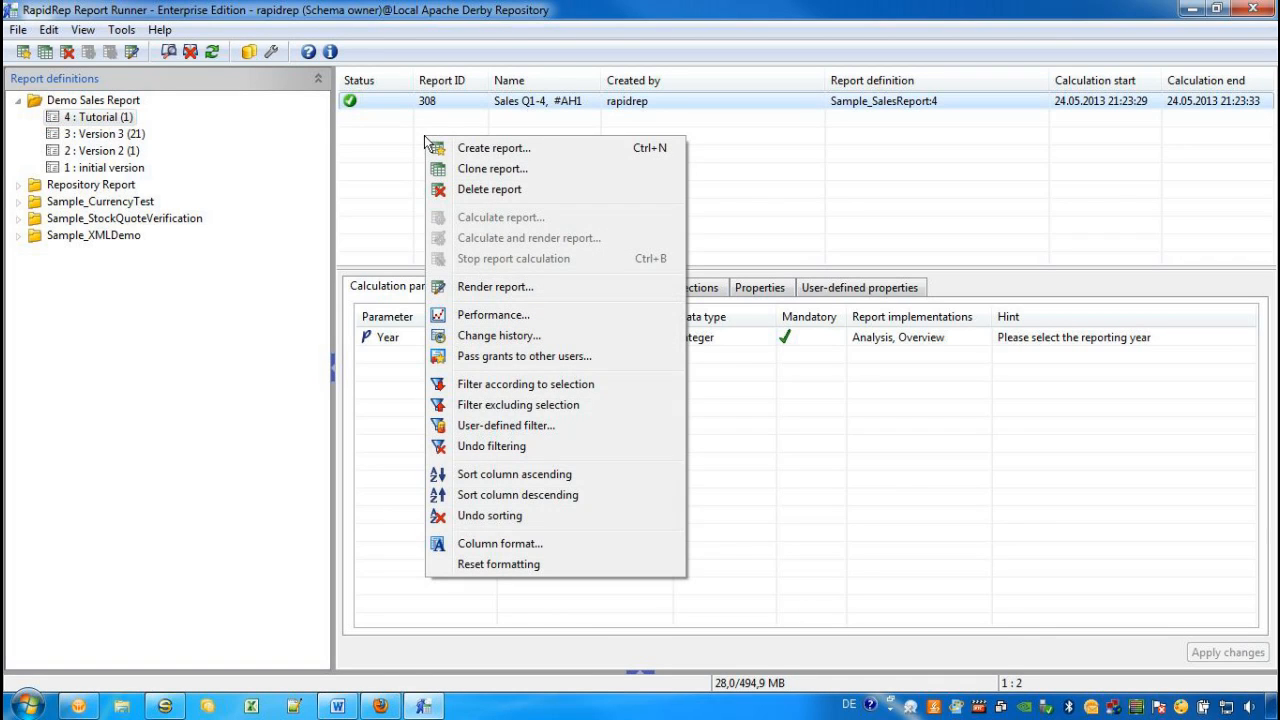
{"action": "left_click", "coordinate": [484, 147]}
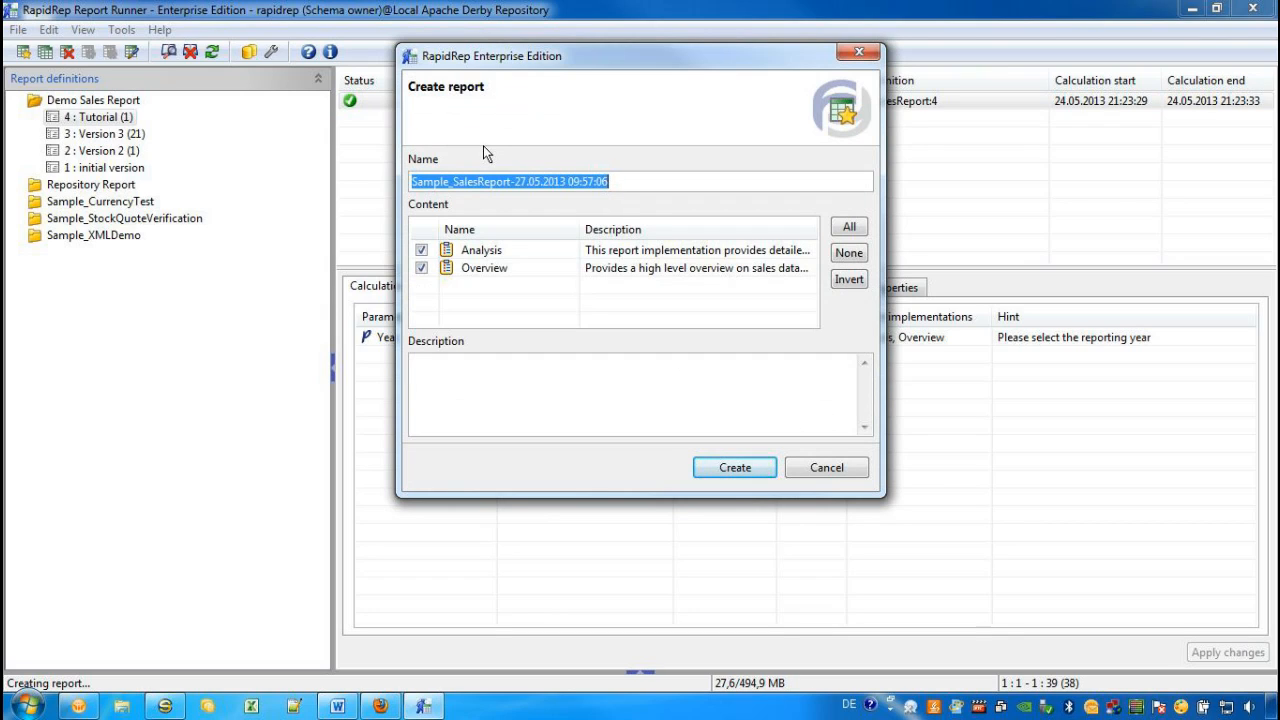
{"action": "type", "text": "My Sales"}
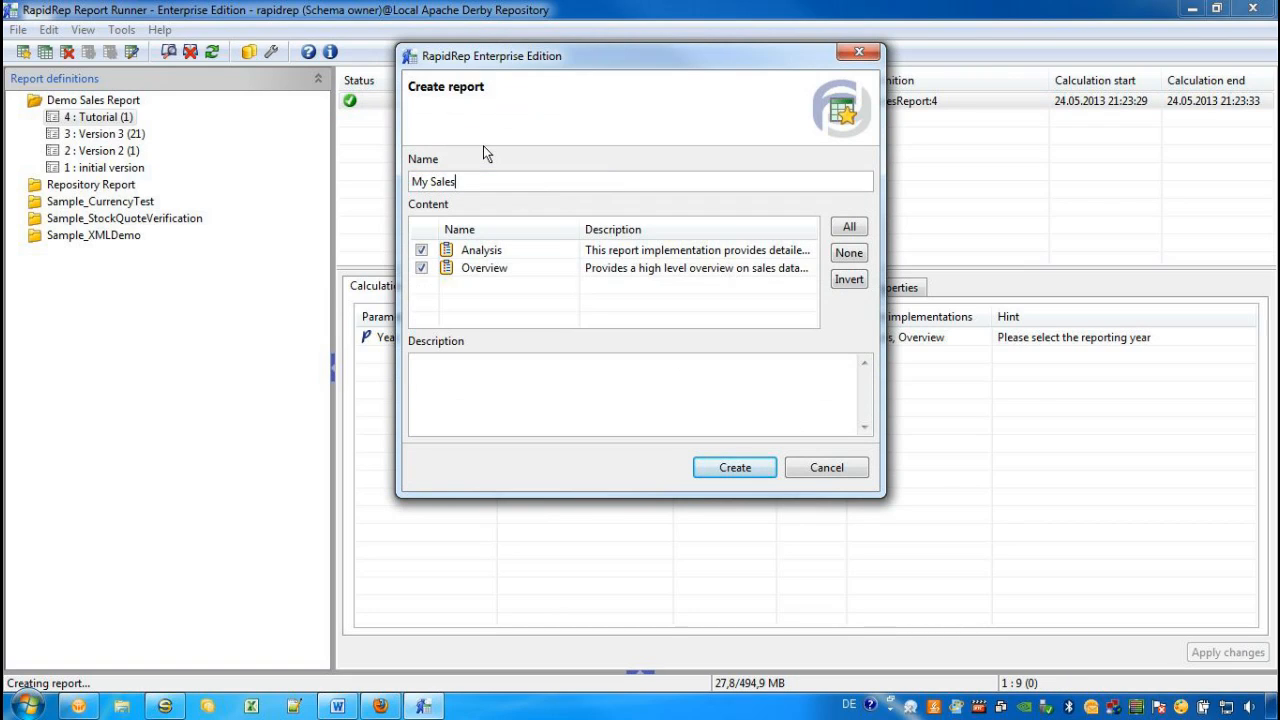
{"action": "type", "text": " Demo Report #1"}
{"action": "left_click", "coordinate": [447, 389]}
{"action": "type", "text": "My demo report"}
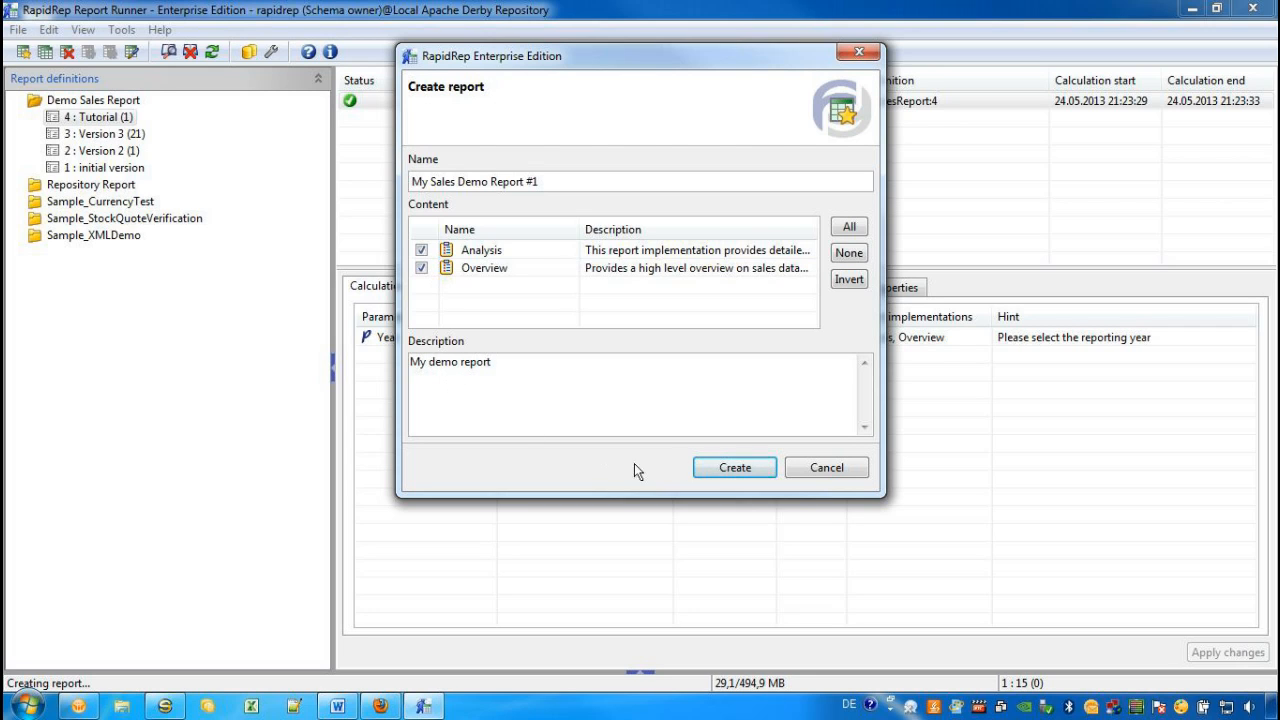
{"action": "left_click", "coordinate": [724, 467]}
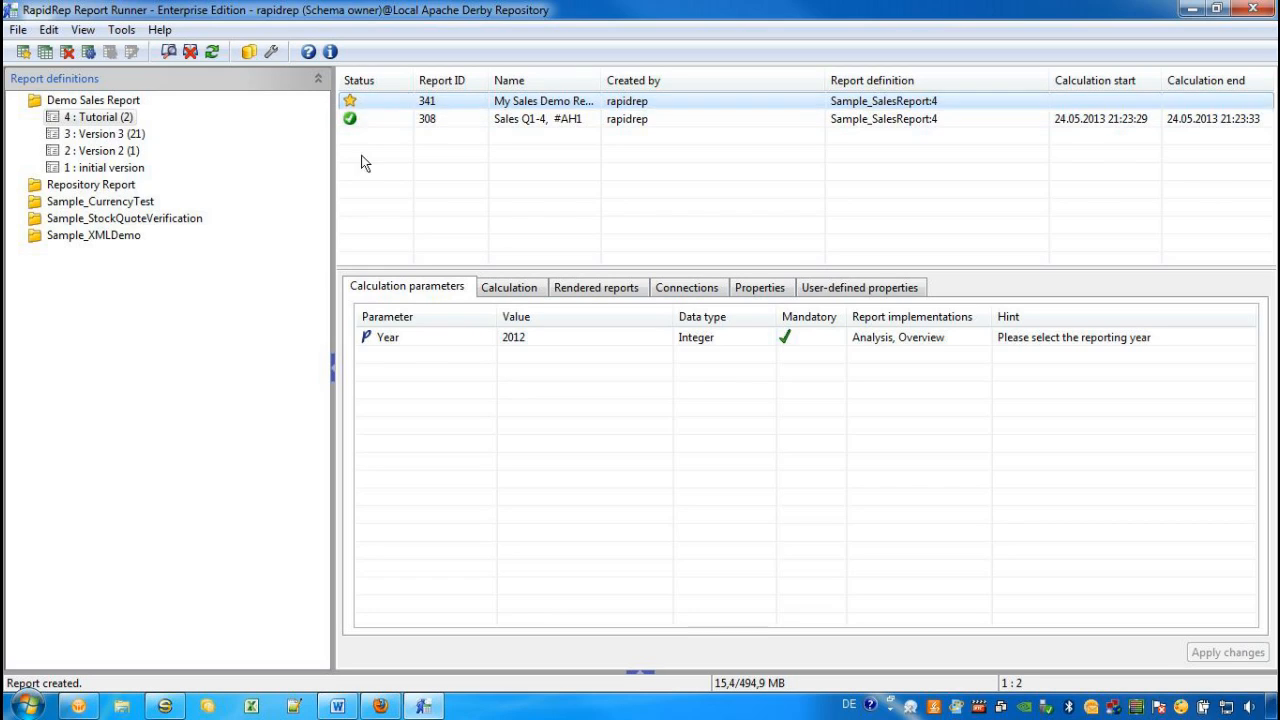
Step: Examine the selectable values for the new report's Year calculation parameter without changing it
{"action": "left_click", "coordinate": [665, 337]}
{"action": "left_click", "coordinate": [665, 337]}
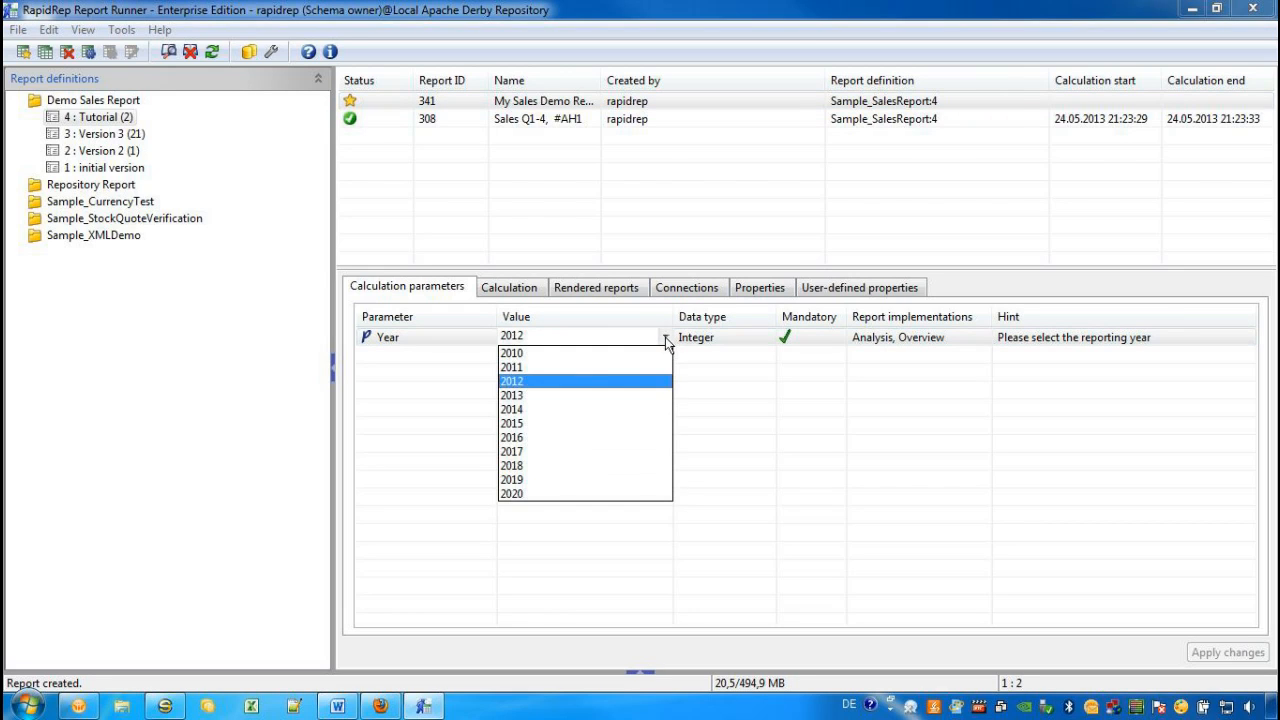
{"action": "left_click", "coordinate": [665, 337]}
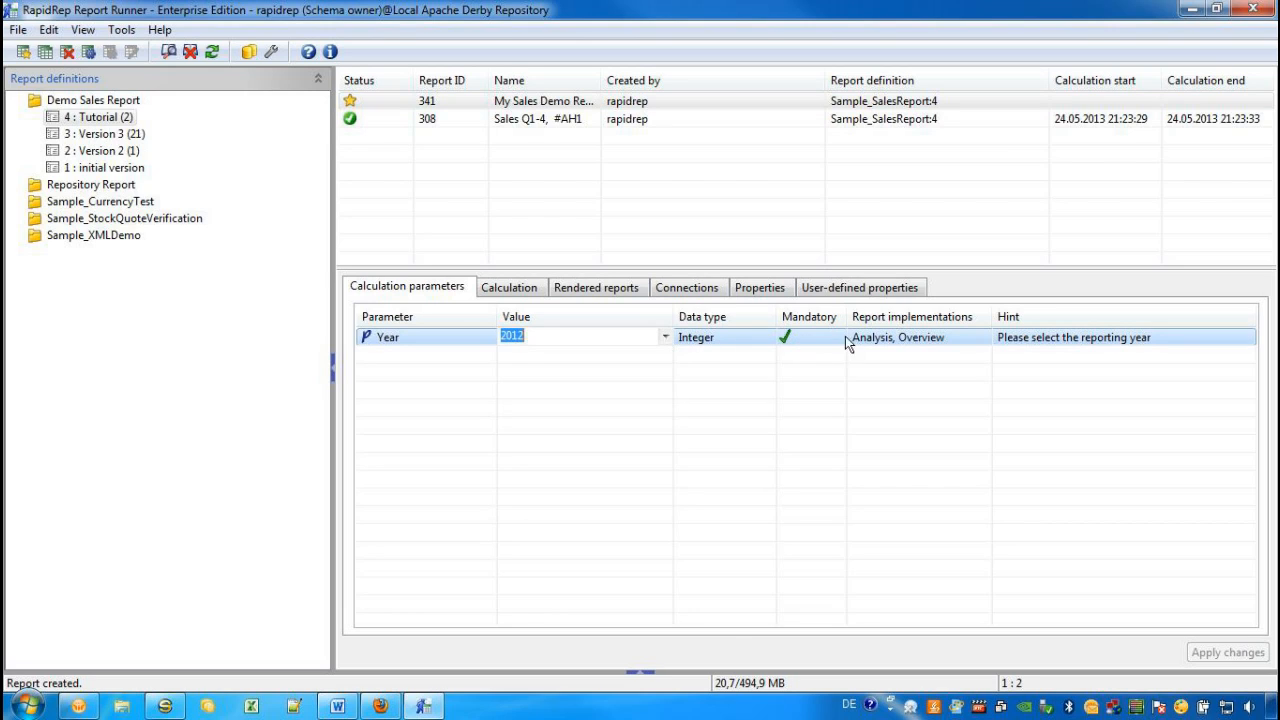
{"action": "mouse_move", "coordinate": [852, 343]}
Step: Calculate My Sales Demo Report #1, connecting to the Sales_Database with the prefilled login
{"action": "right_click", "coordinate": [463, 106]}
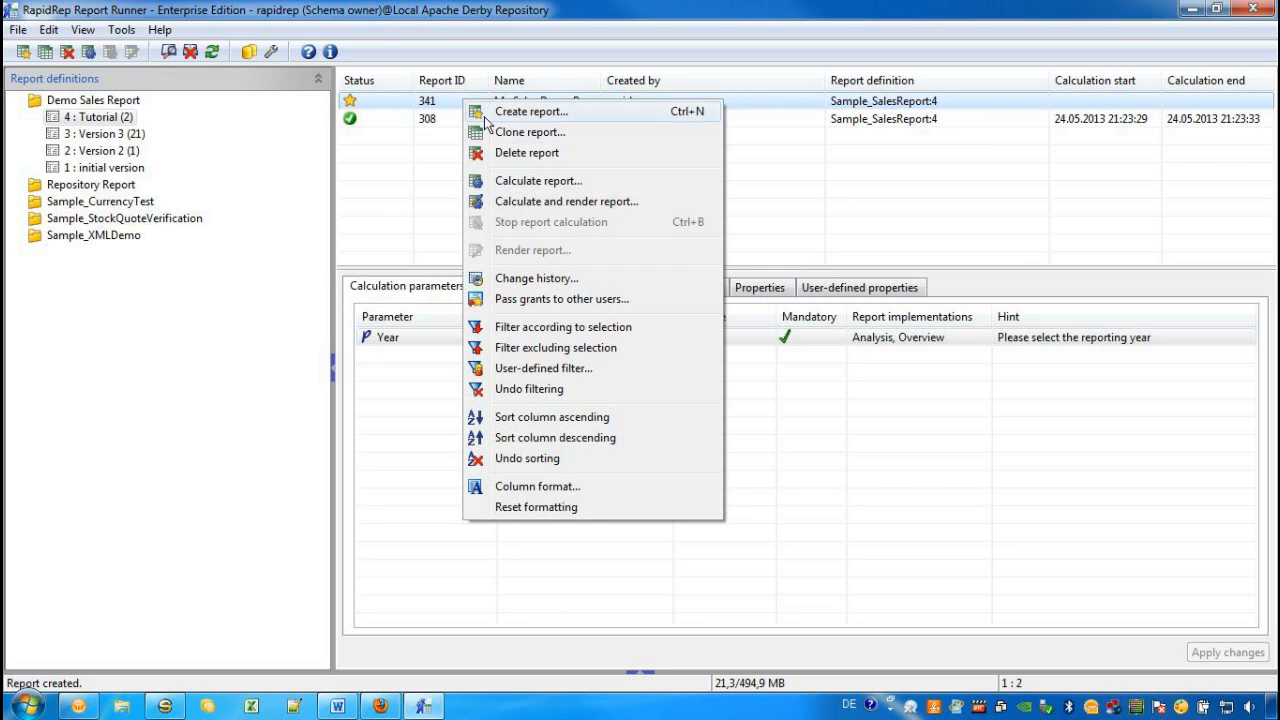
{"action": "left_click", "coordinate": [527, 182]}
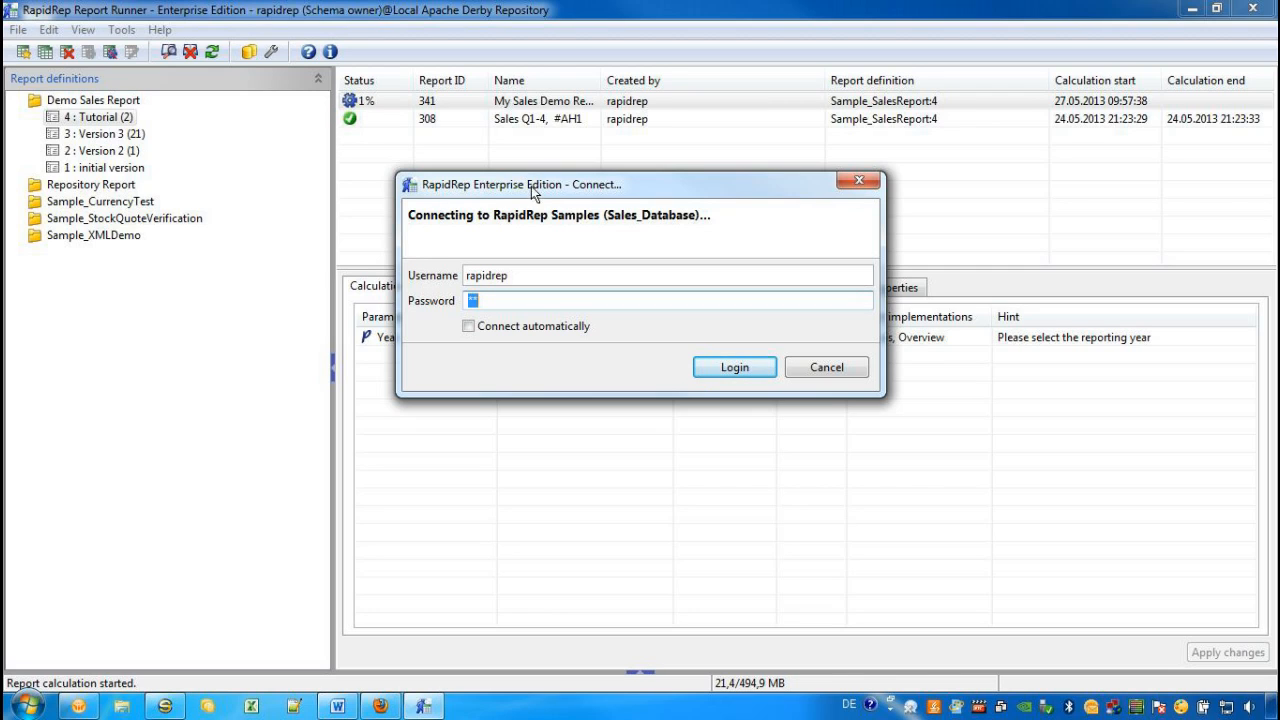
{"action": "left_click", "coordinate": [726, 367]}
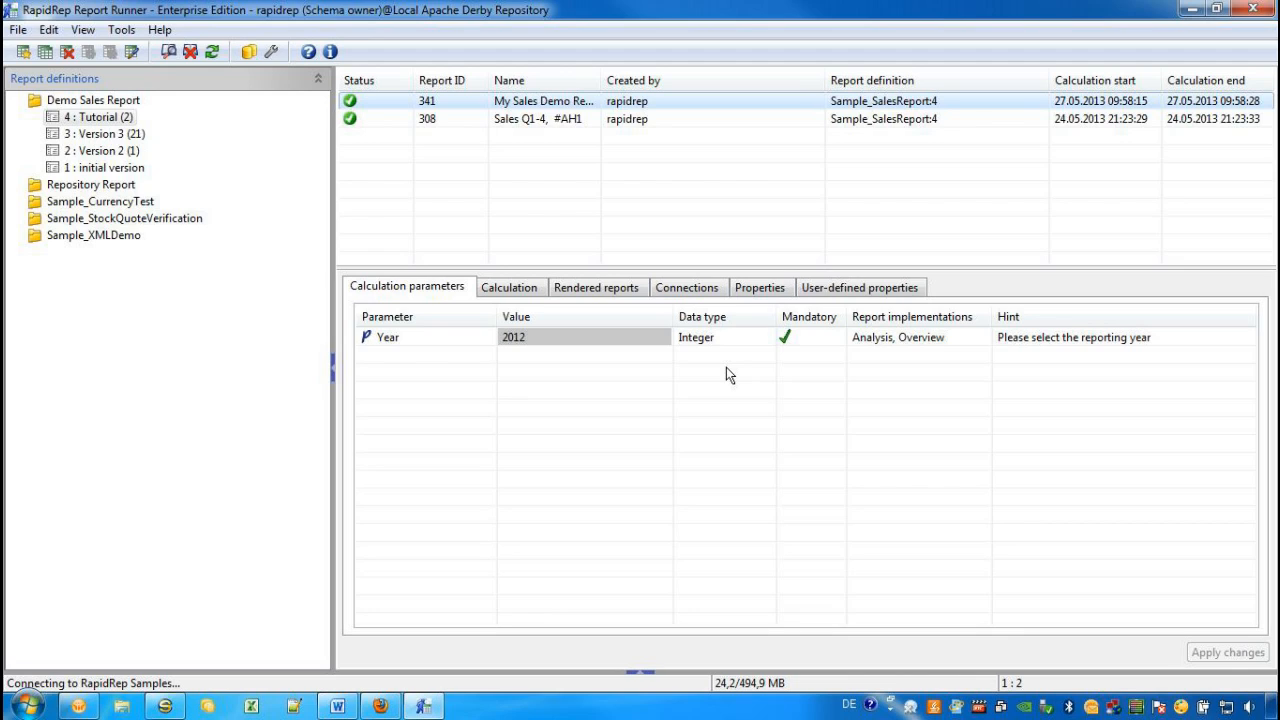
Step: Check whether the calculated report's Year parameter is still editable, and review its calculation details and rendered reports list
{"action": "double_click", "coordinate": [632, 337]}
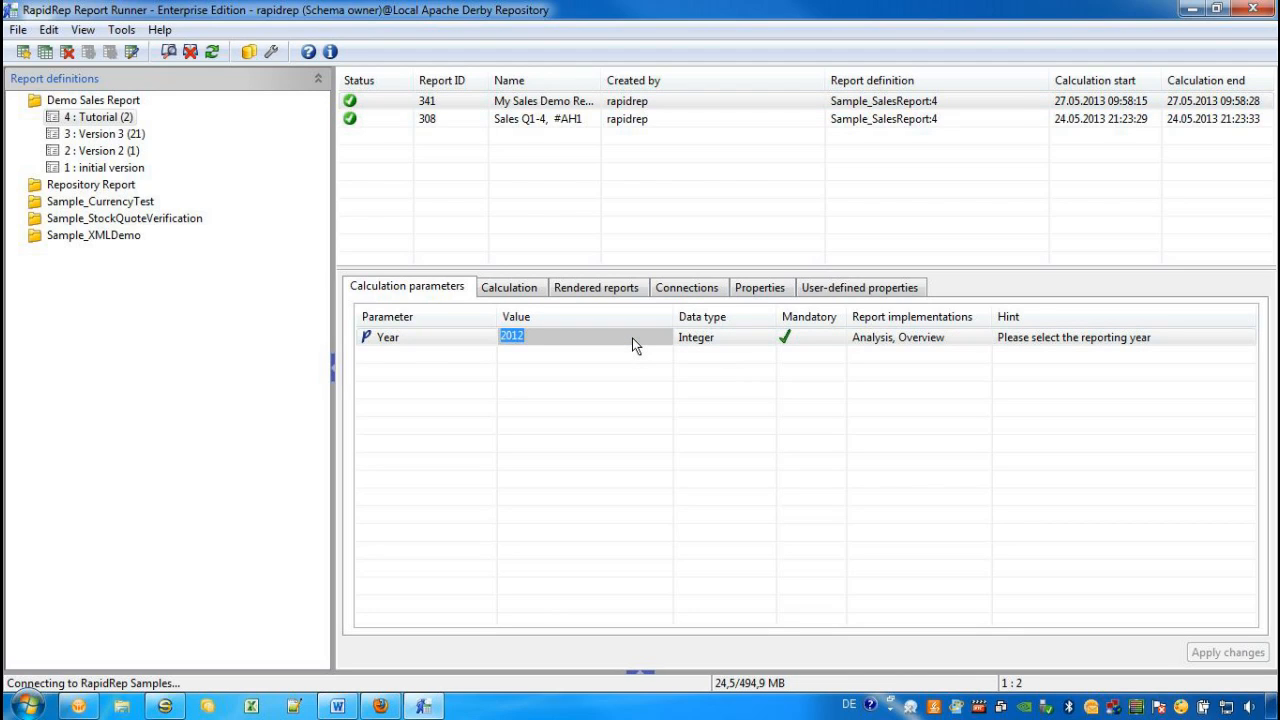
{"action": "left_click", "coordinate": [509, 288]}
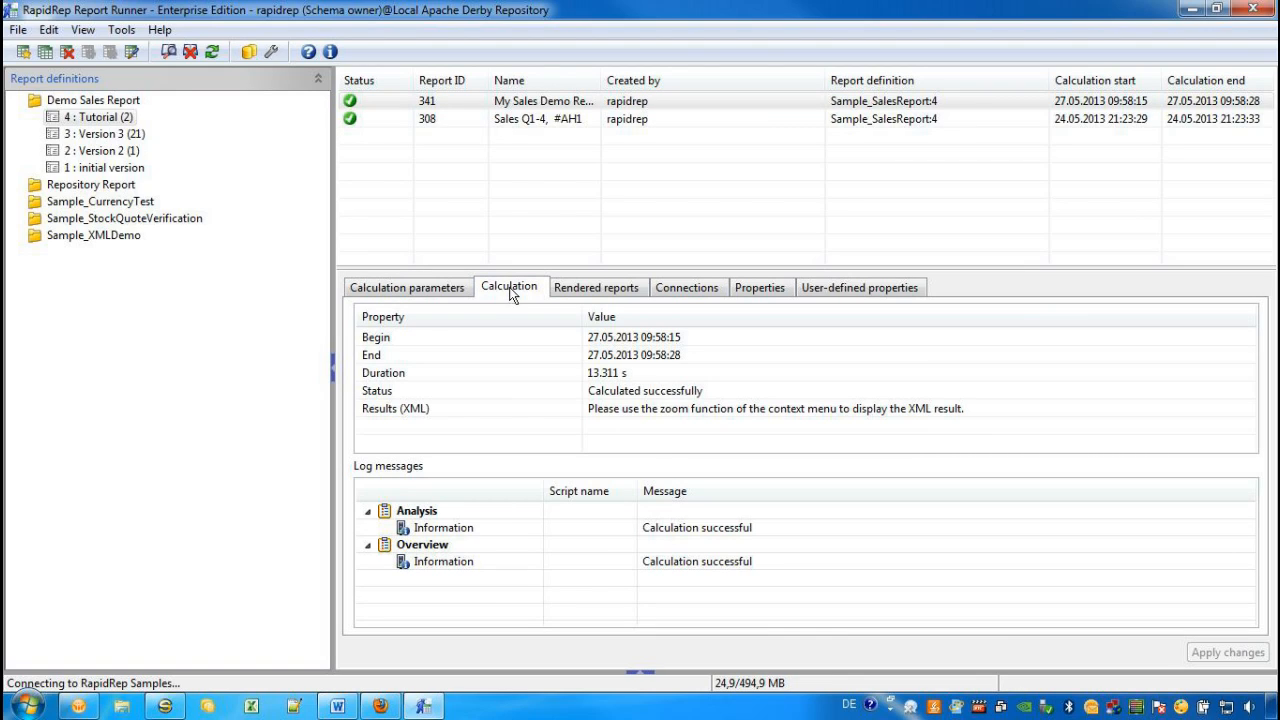
{"action": "left_click", "coordinate": [598, 292]}
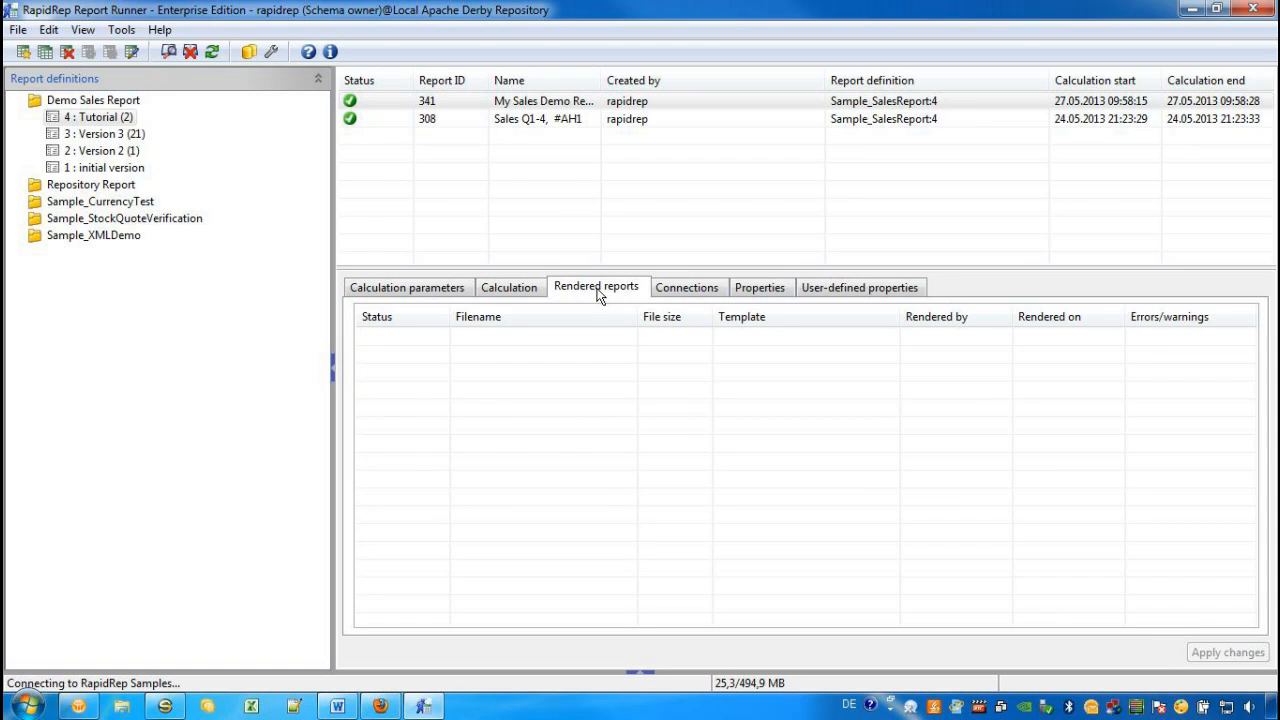
Step: Render the Analysis and Overview of My Sales Demo Report #1 in Macro mode, opening the report after rendering
{"action": "left_click", "coordinate": [563, 104]}
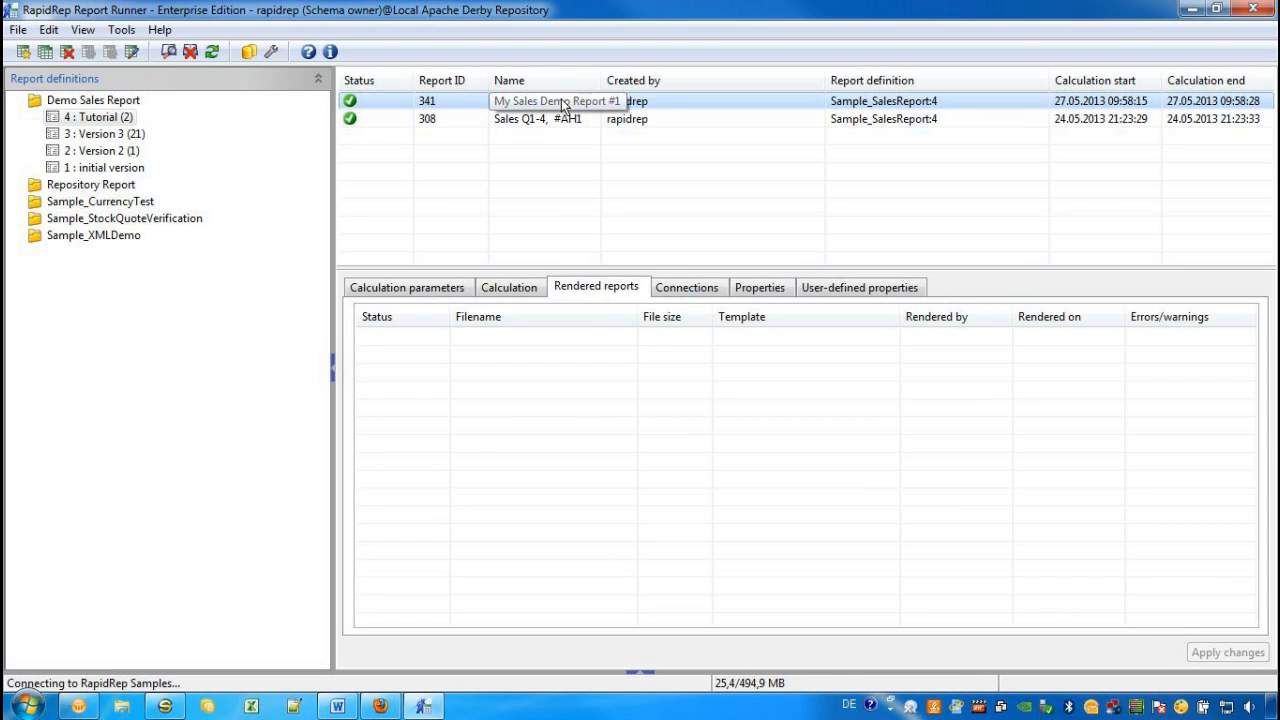
{"action": "right_click", "coordinate": [563, 104]}
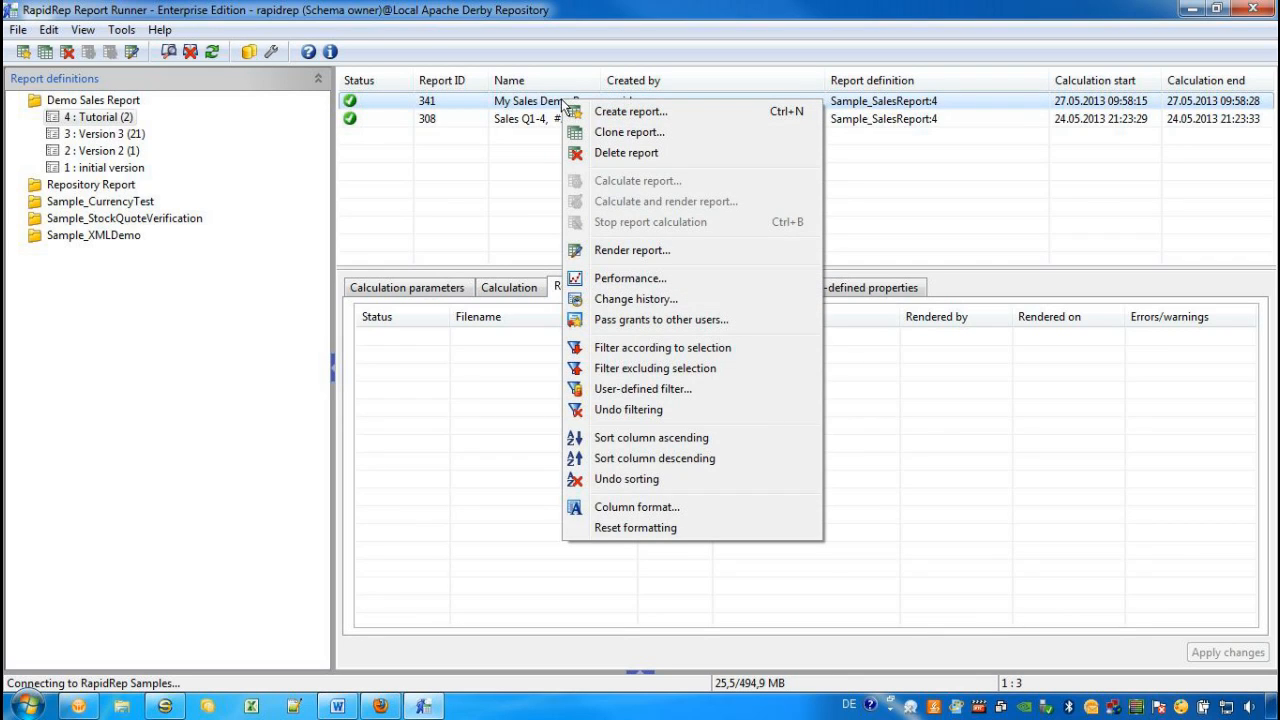
{"action": "left_click", "coordinate": [634, 252]}
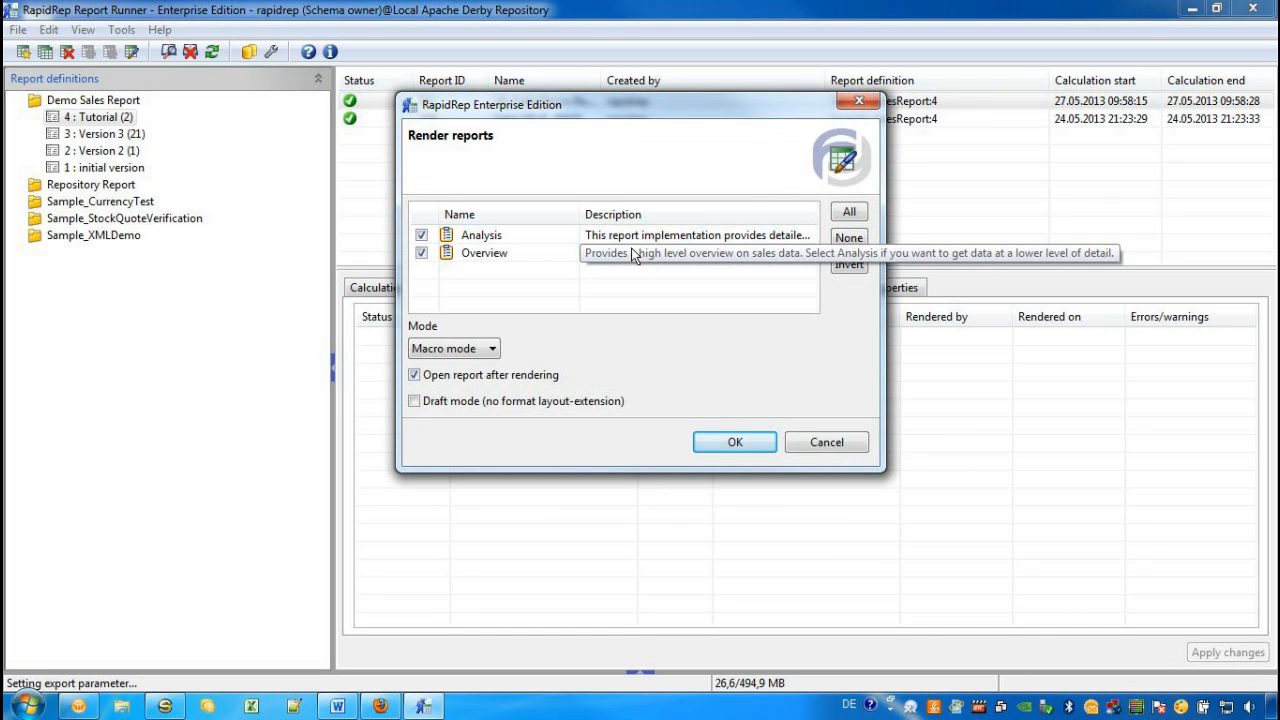
{"action": "left_click", "coordinate": [733, 445]}
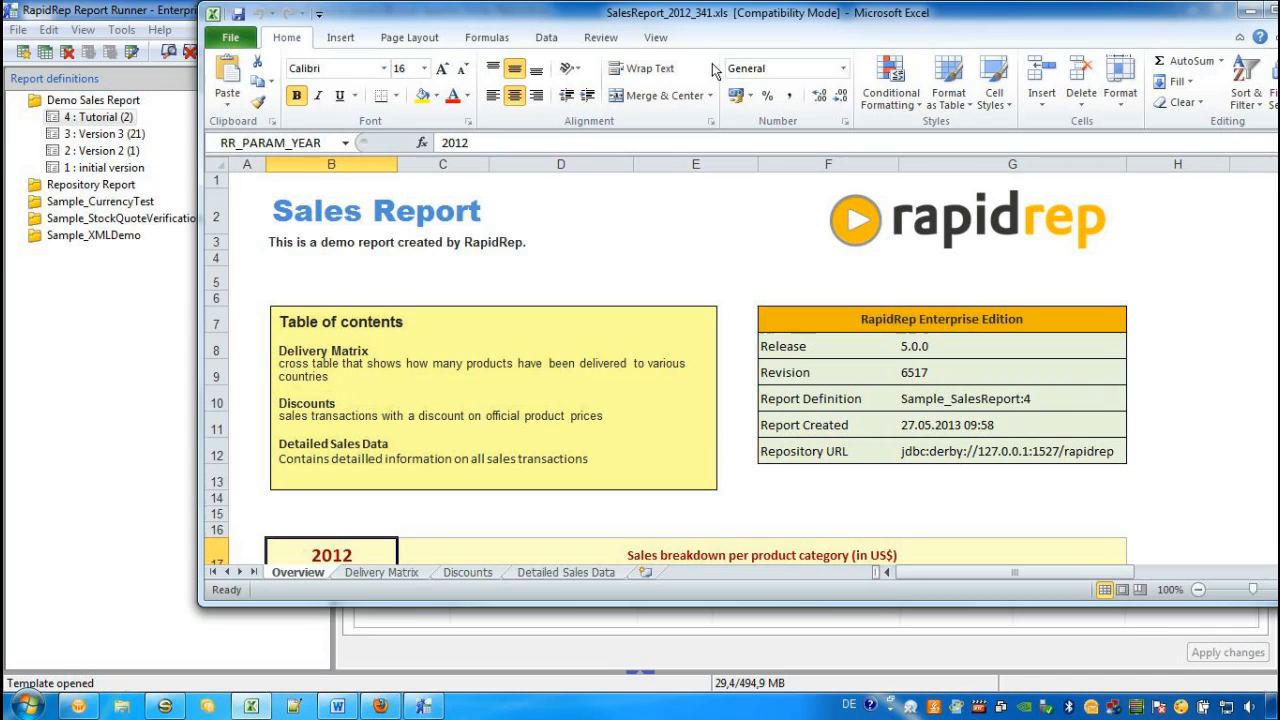
Step: Look through the Overview, Delivery Matrix, Discounts and Detailed Sales Data sheets of the rendered workbook in Excel, and close it
{"action": "double_click", "coordinate": [710, 15]}
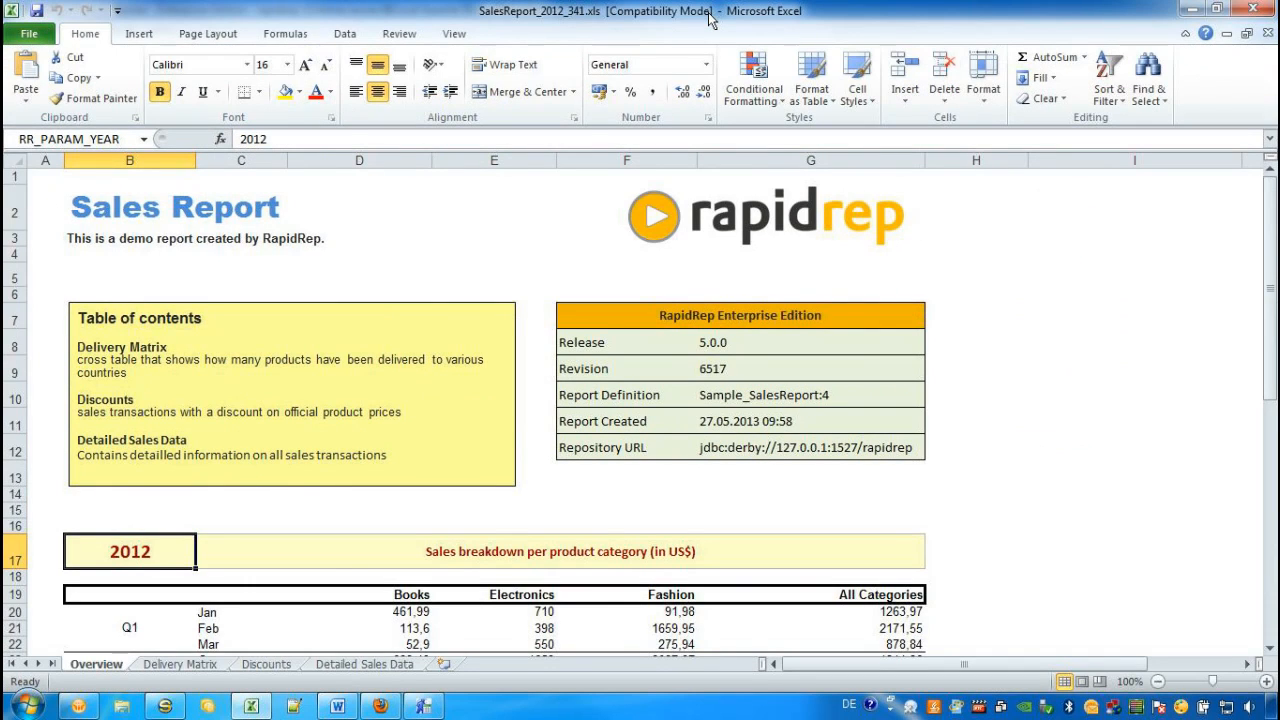
{"action": "scroll", "coordinate": [710, 75], "scroll_direction": "down", "scroll_amount": 3}
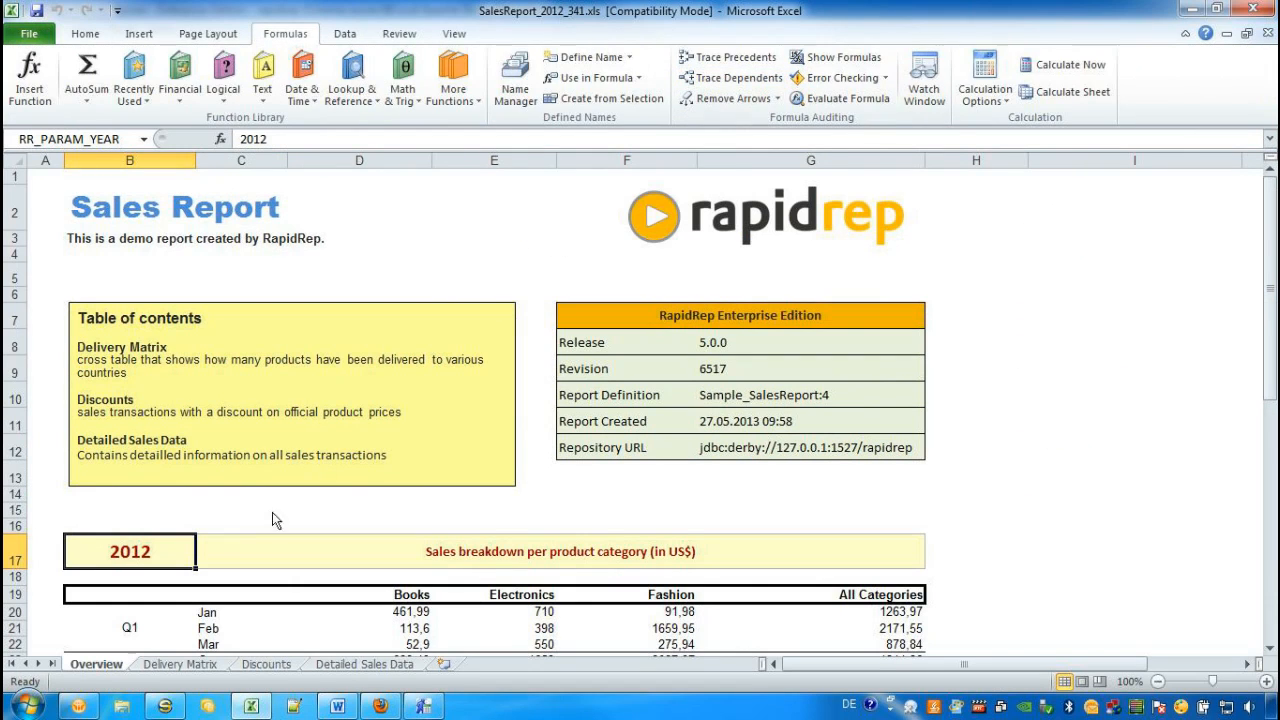
{"action": "left_click", "coordinate": [180, 666]}
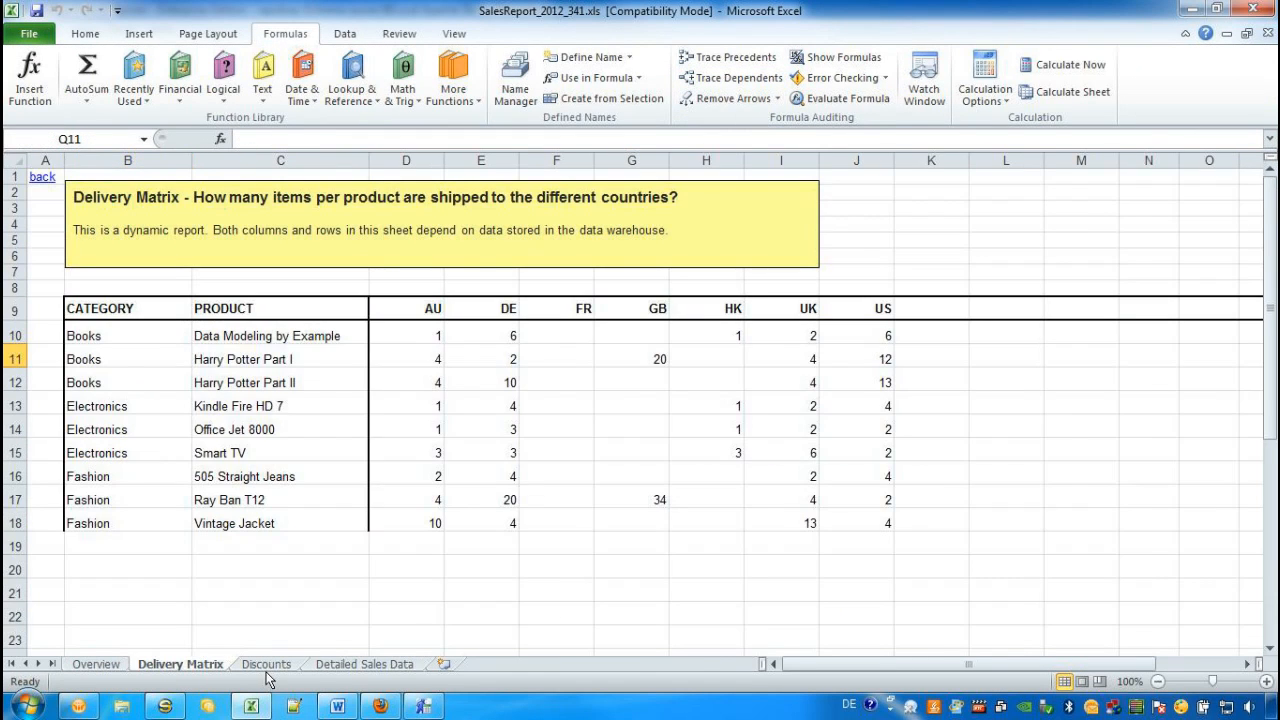
{"action": "left_click", "coordinate": [266, 666]}
{"action": "left_click", "coordinate": [350, 666]}
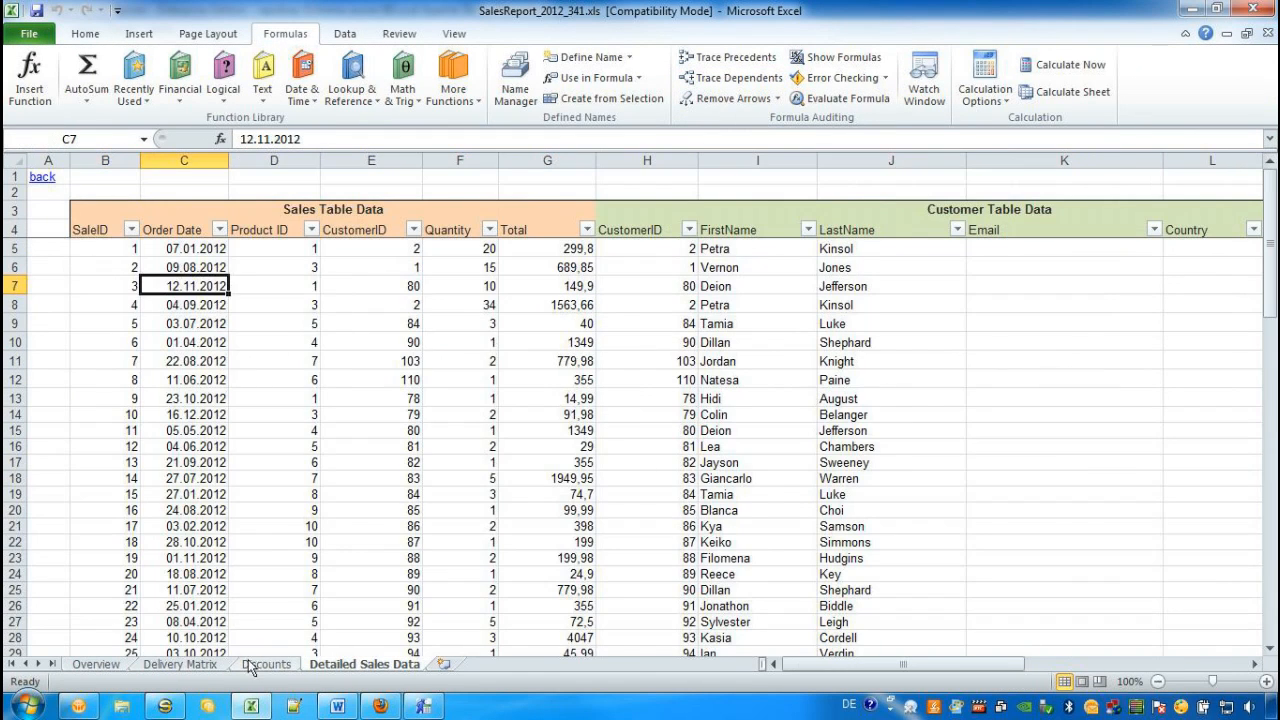
{"action": "left_click", "coordinate": [96, 666]}
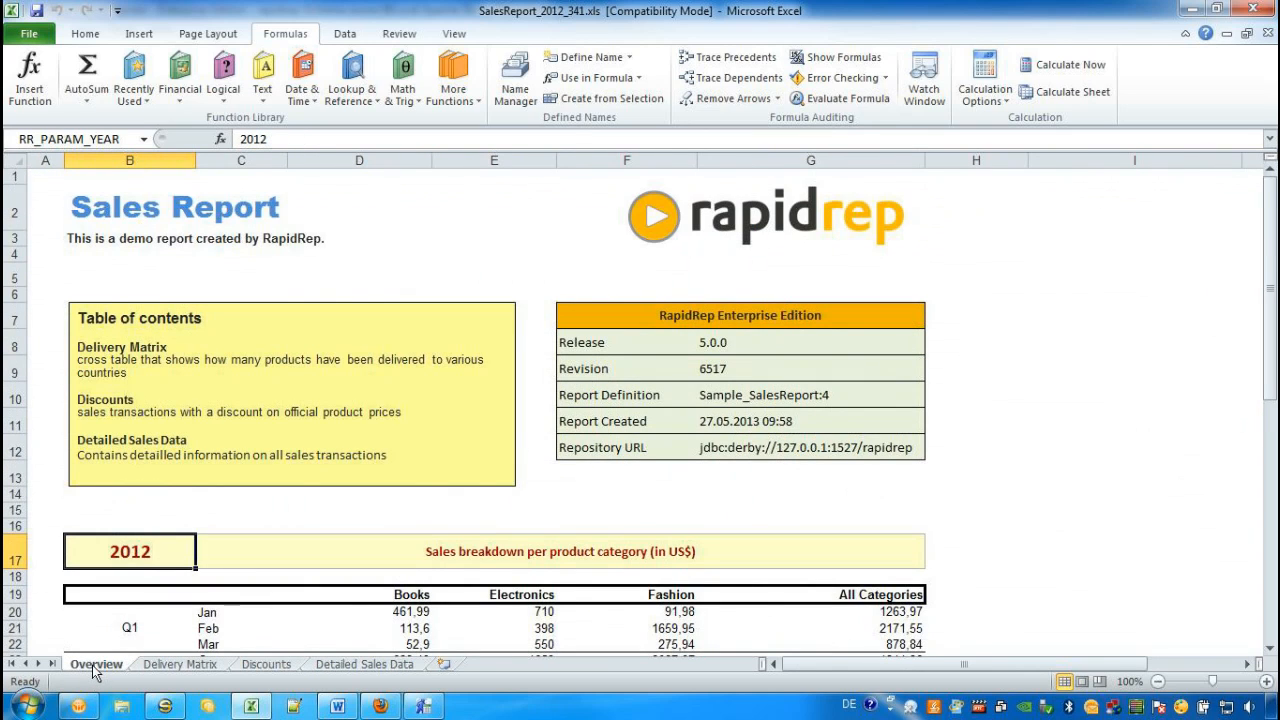
{"action": "left_click", "coordinate": [1258, 10]}
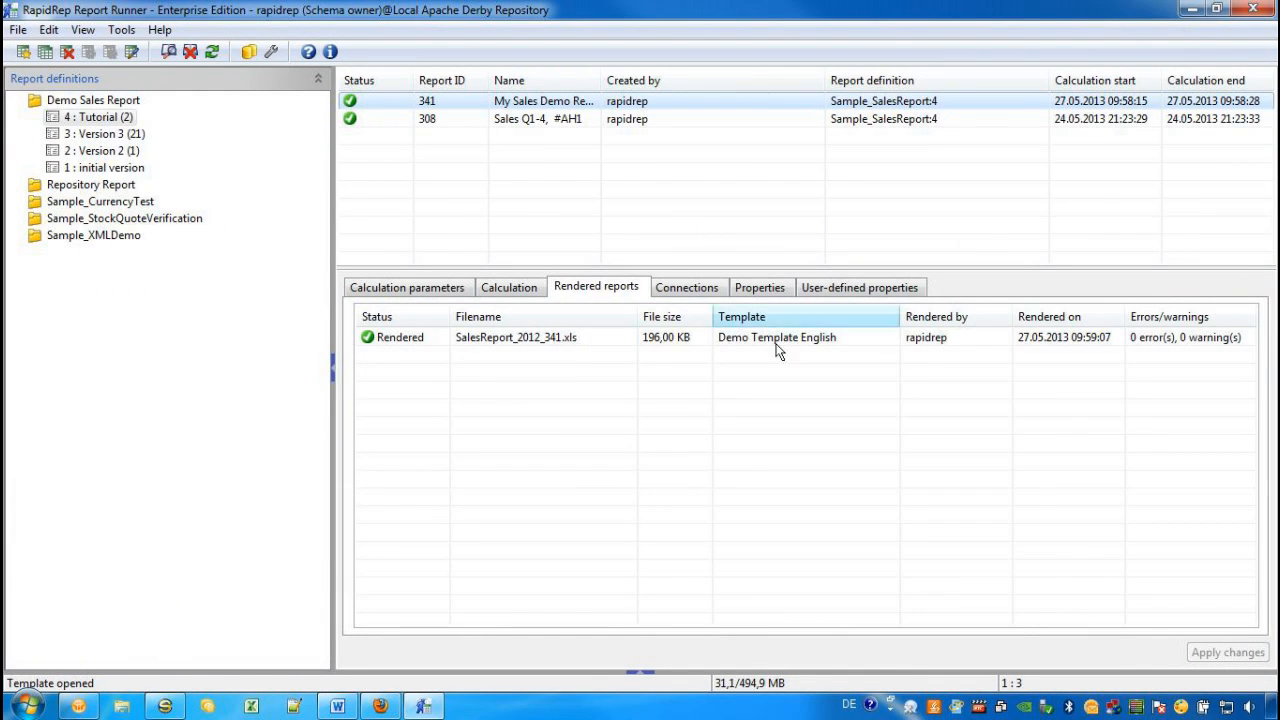
Step: View the status changes available for the rendered file SalesReport_2012_341.xls without applying one
{"action": "right_click", "coordinate": [586, 346]}
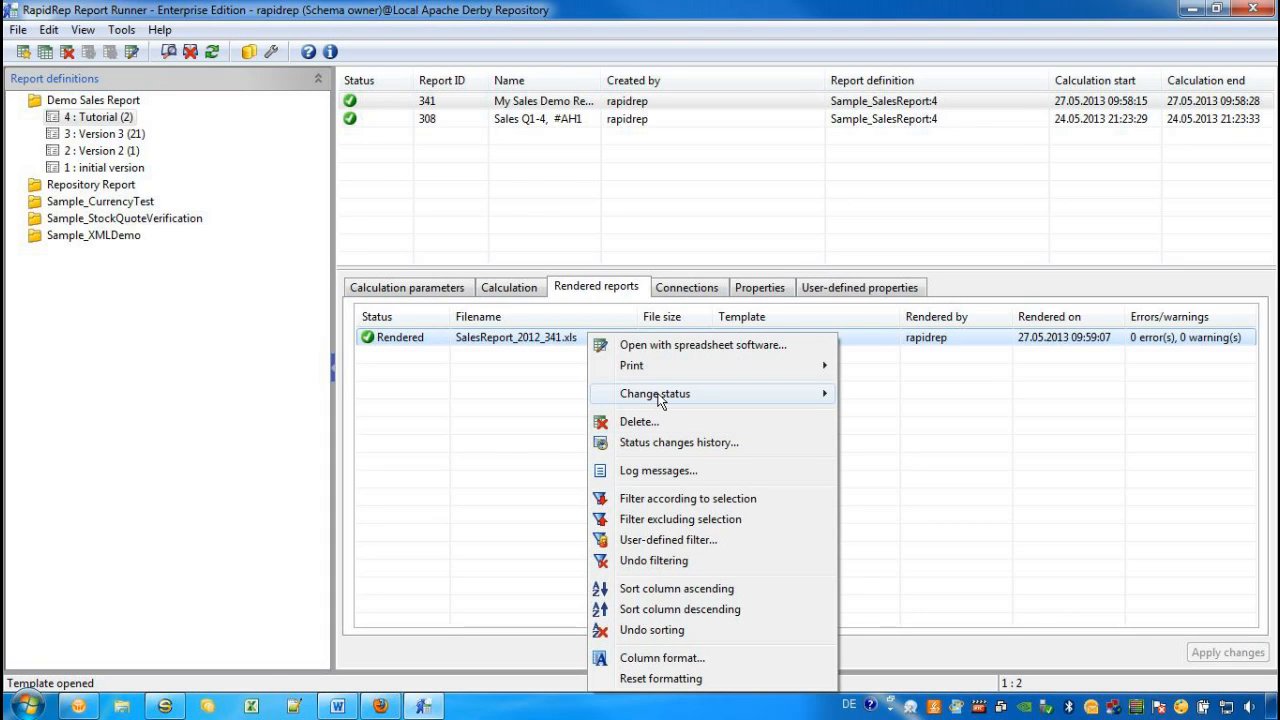
{"action": "mouse_move", "coordinate": [660, 400]}
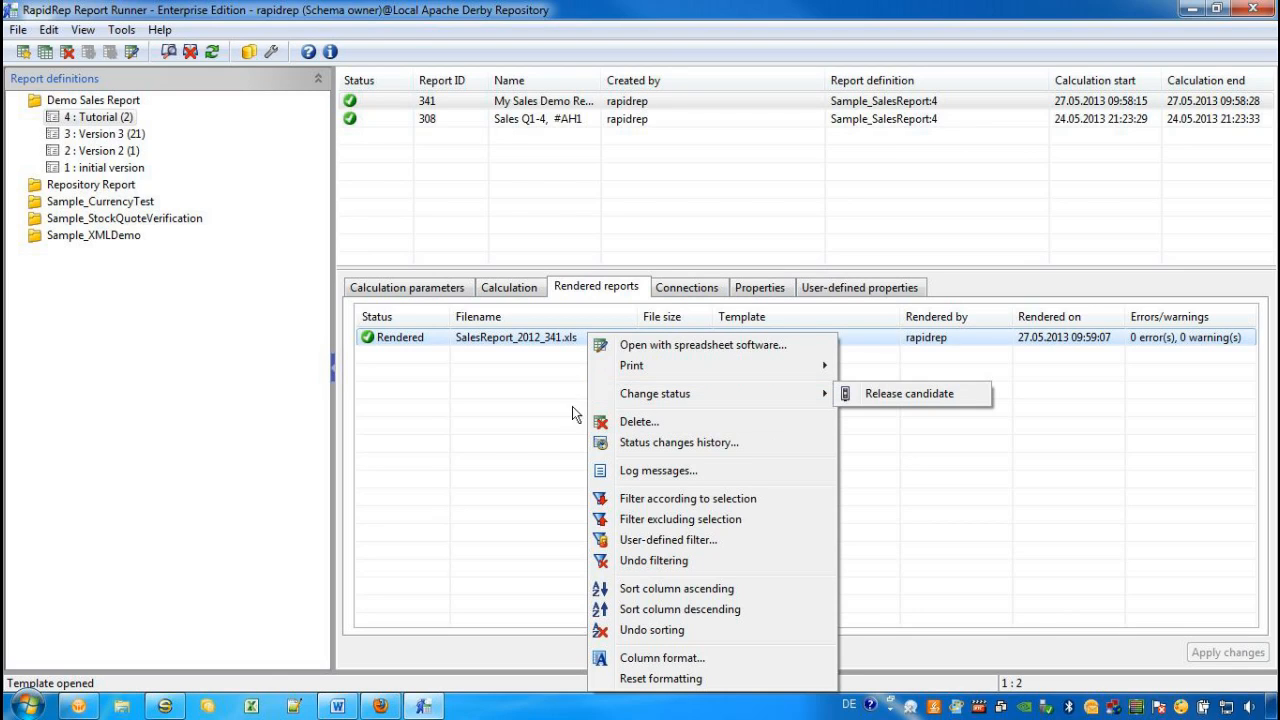
{"action": "left_click", "coordinate": [540, 414]}
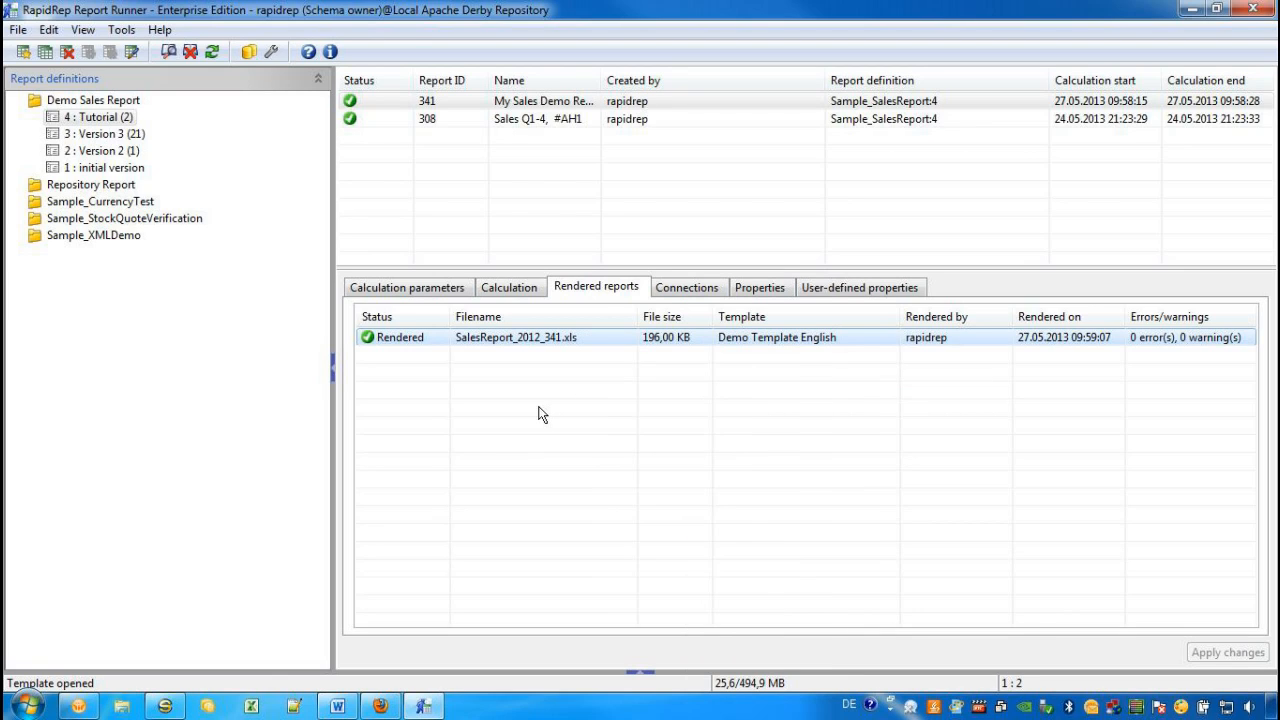
Step: Examine the data connections, general properties and user-defined properties of My Sales Demo Report #1
{"action": "left_click", "coordinate": [686, 288]}
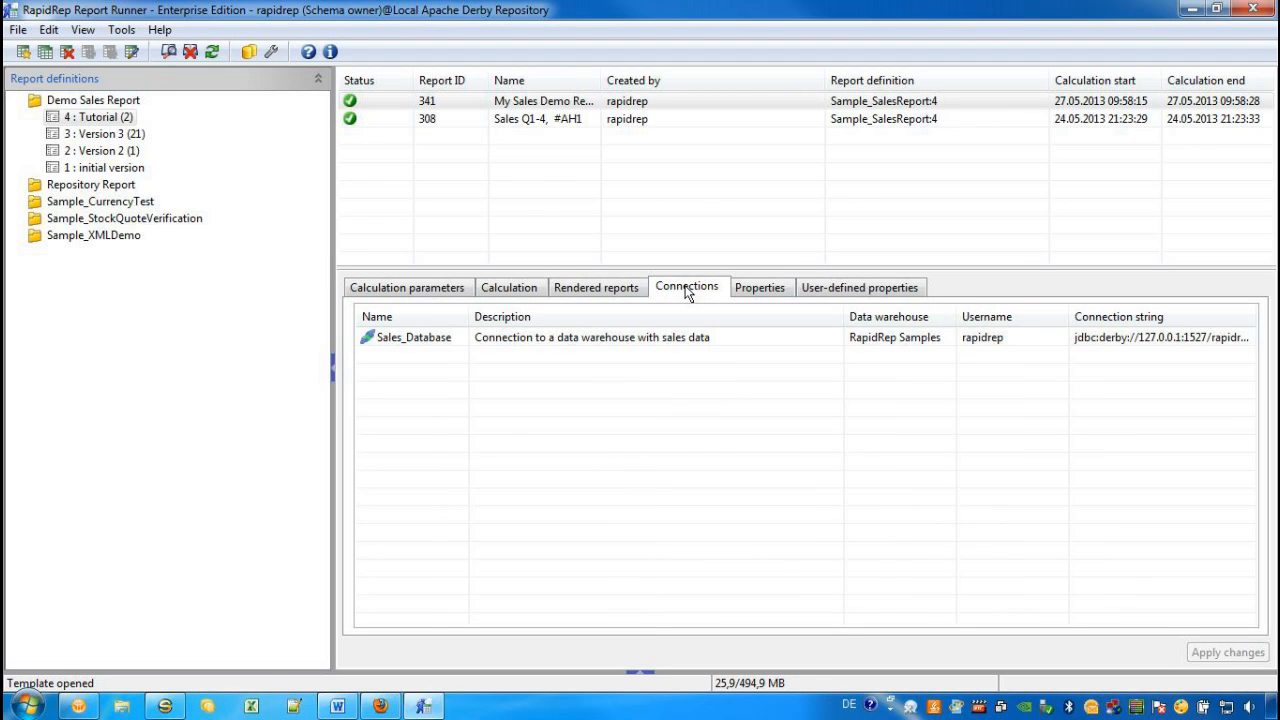
{"action": "left_click", "coordinate": [759, 290]}
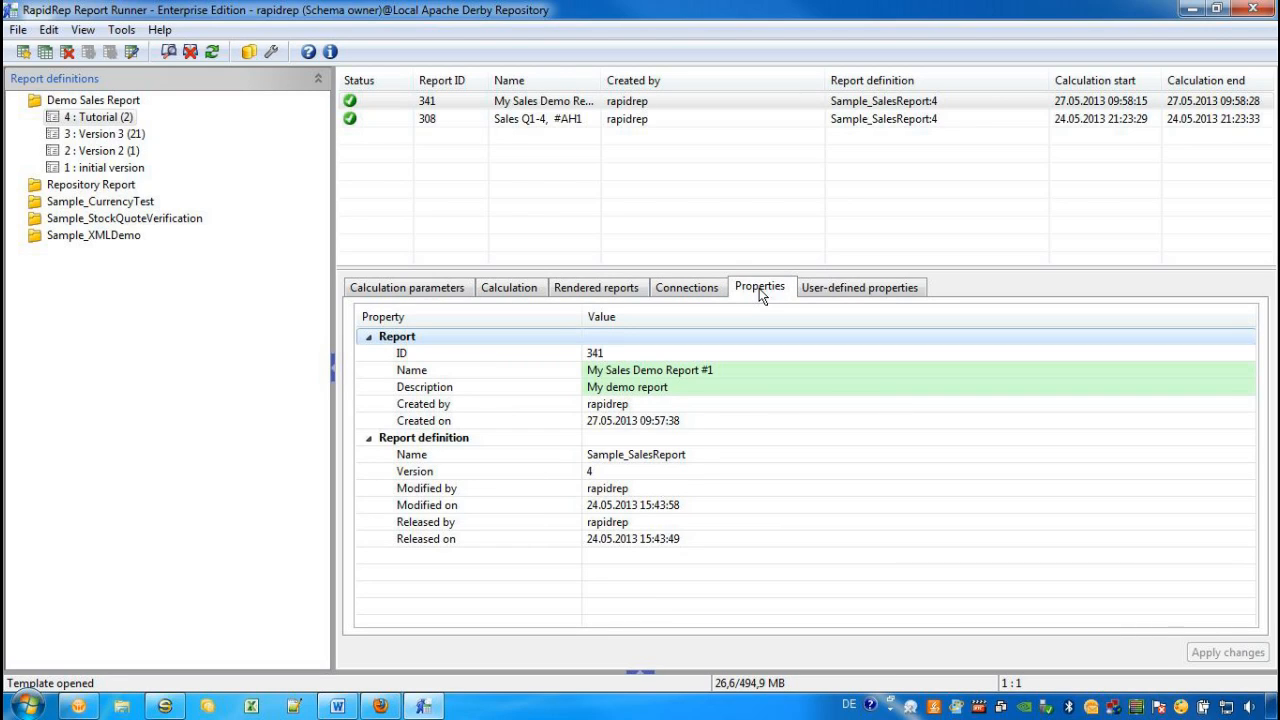
{"action": "left_click", "coordinate": [866, 293]}
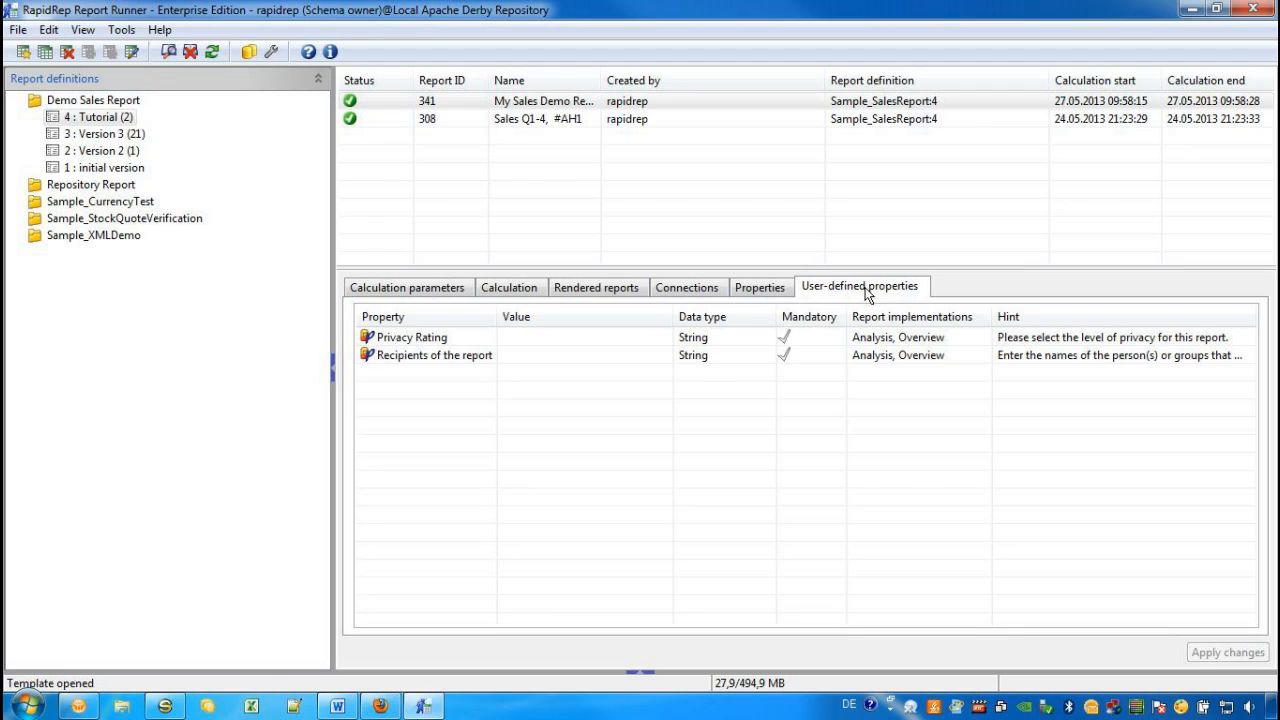
Step: Set the report's Privacy Rating to internal only and its recipients to "Only Me", and apply the changes
{"action": "left_click", "coordinate": [667, 335]}
{"action": "left_click", "coordinate": [667, 339]}
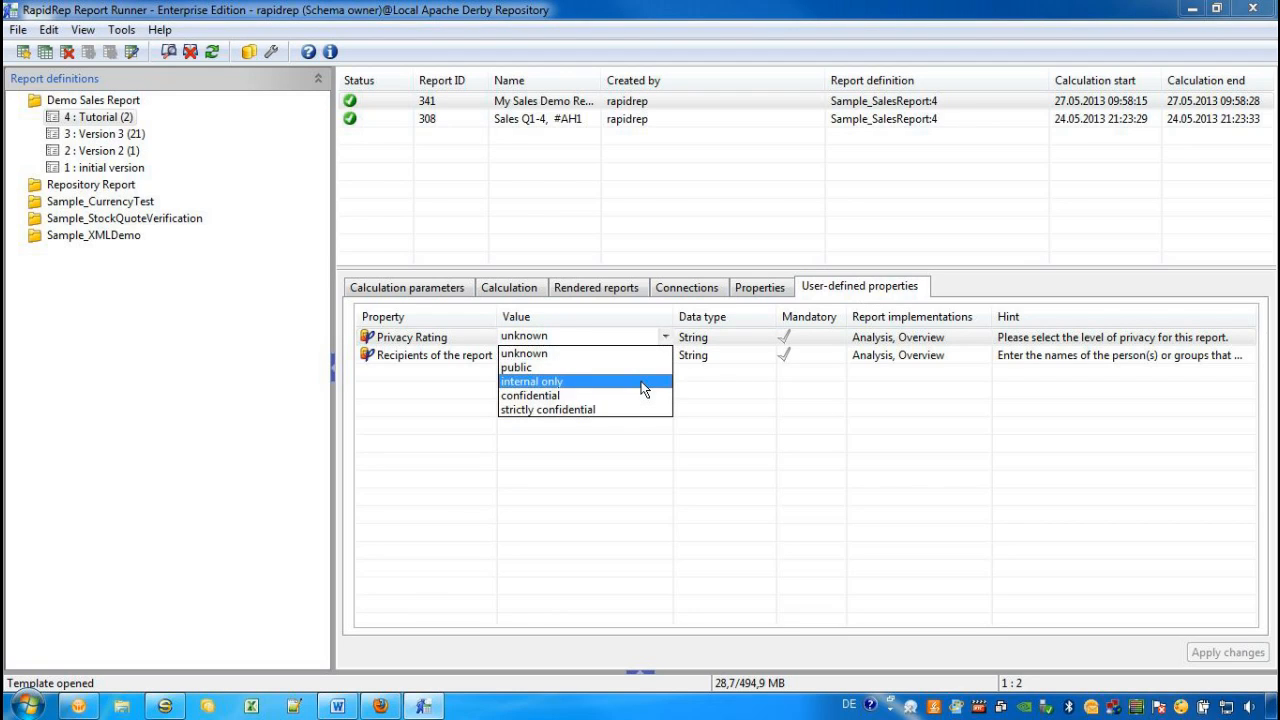
{"action": "left_click", "coordinate": [641, 381]}
{"action": "left_click", "coordinate": [638, 355]}
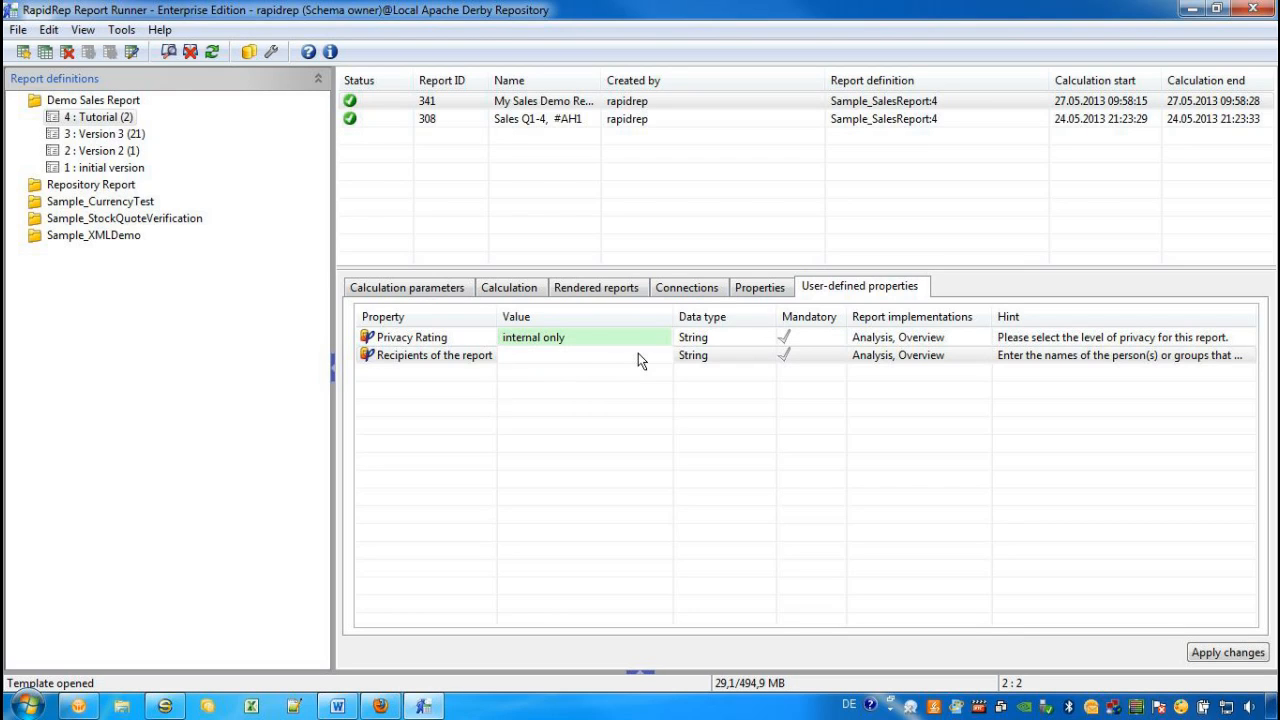
{"action": "type", "text": "Only Me"}
{"action": "left_click", "coordinate": [1205, 651]}
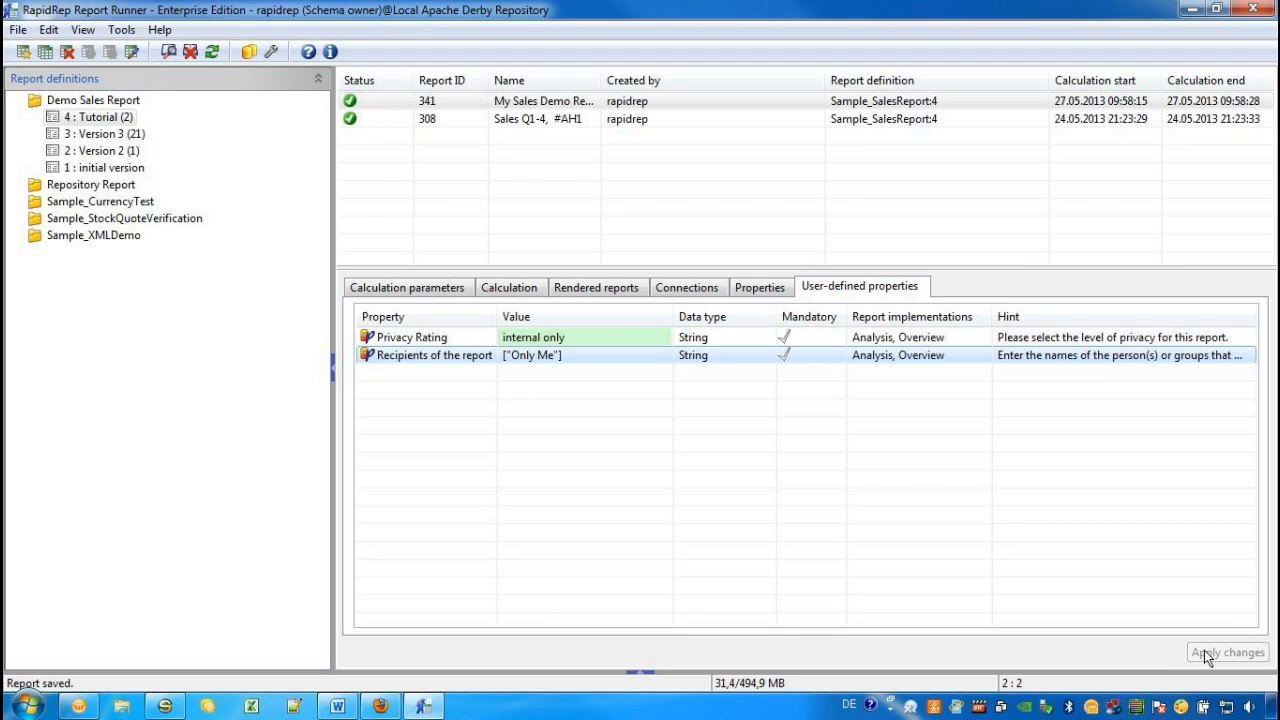
Step: Clone My Sales Demo Report #1 (report 341) into four copies with the description "Clone Demo"
{"action": "left_click", "coordinate": [460, 103]}
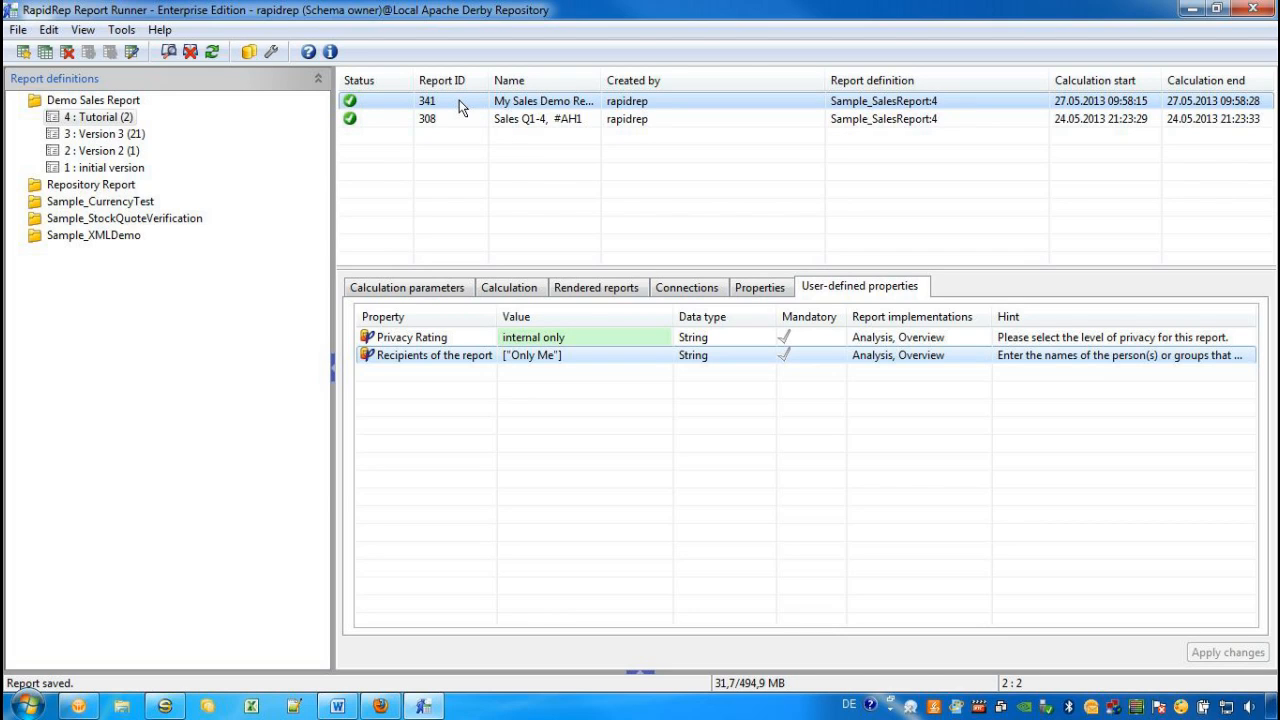
{"action": "right_click", "coordinate": [459, 100]}
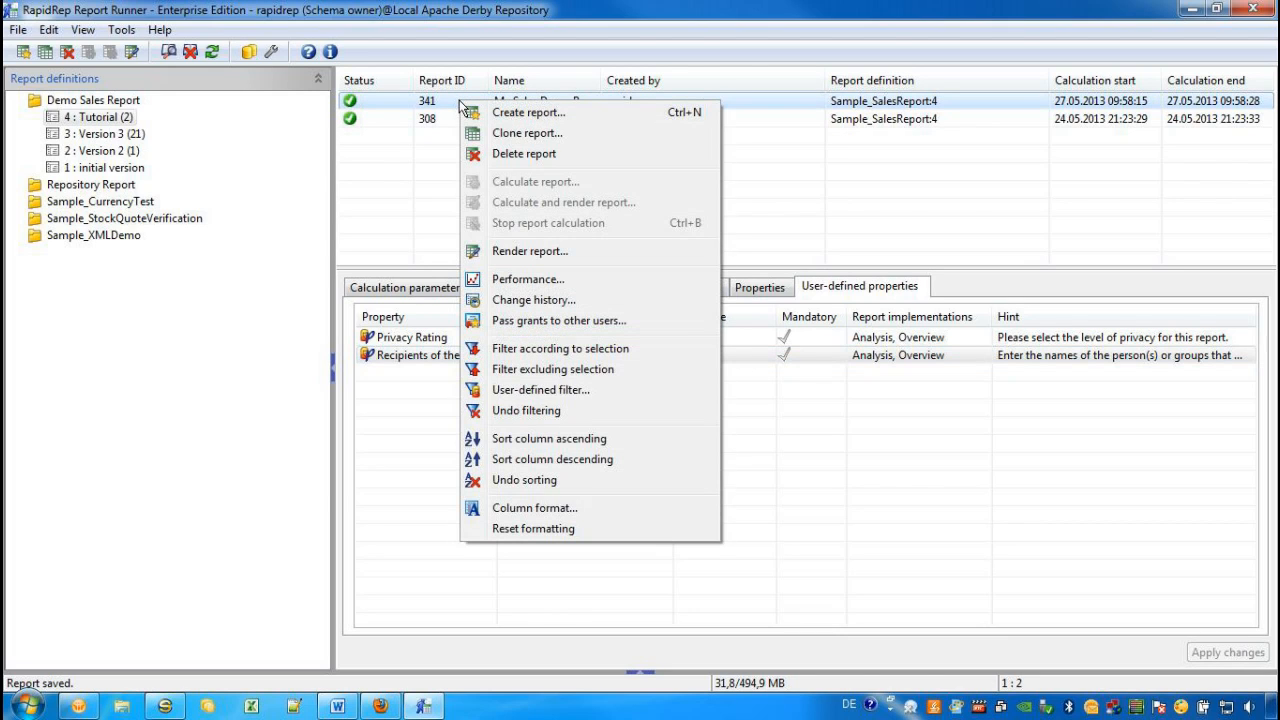
{"action": "left_click", "coordinate": [510, 133]}
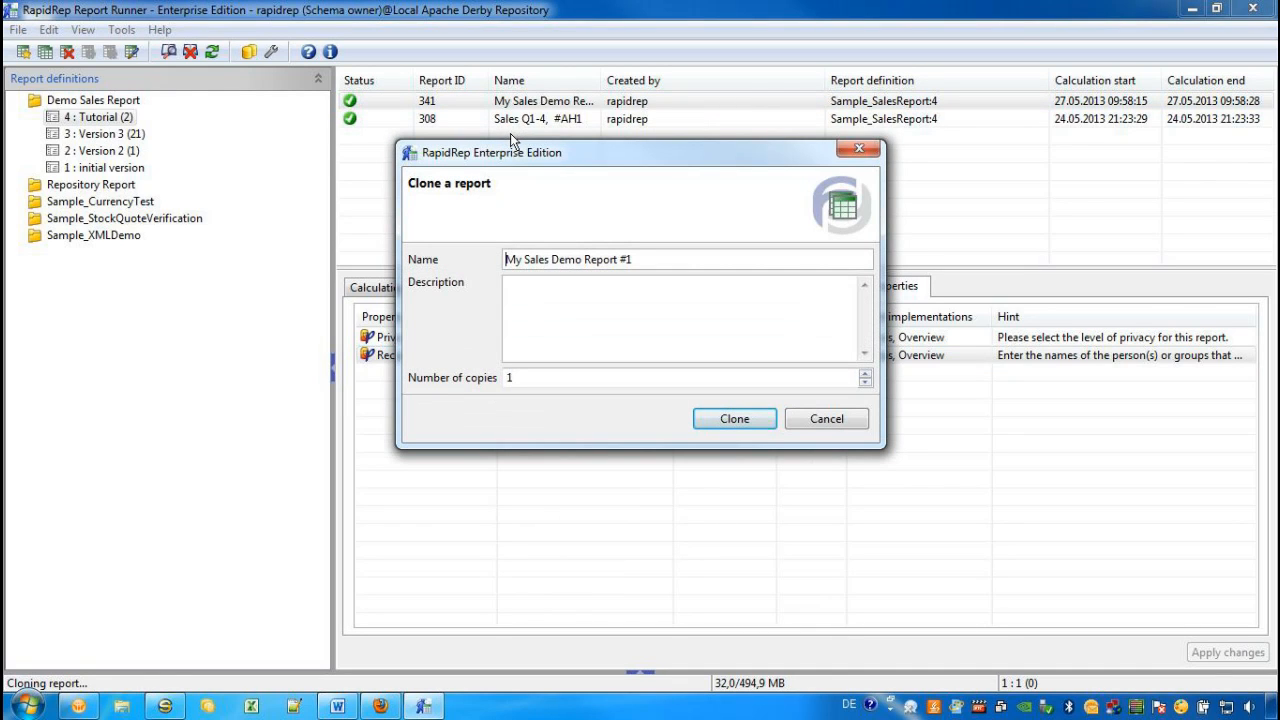
{"action": "left_click", "coordinate": [528, 313]}
{"action": "type", "text": "Clone Demo"}
{"action": "left_click", "coordinate": [525, 376]}
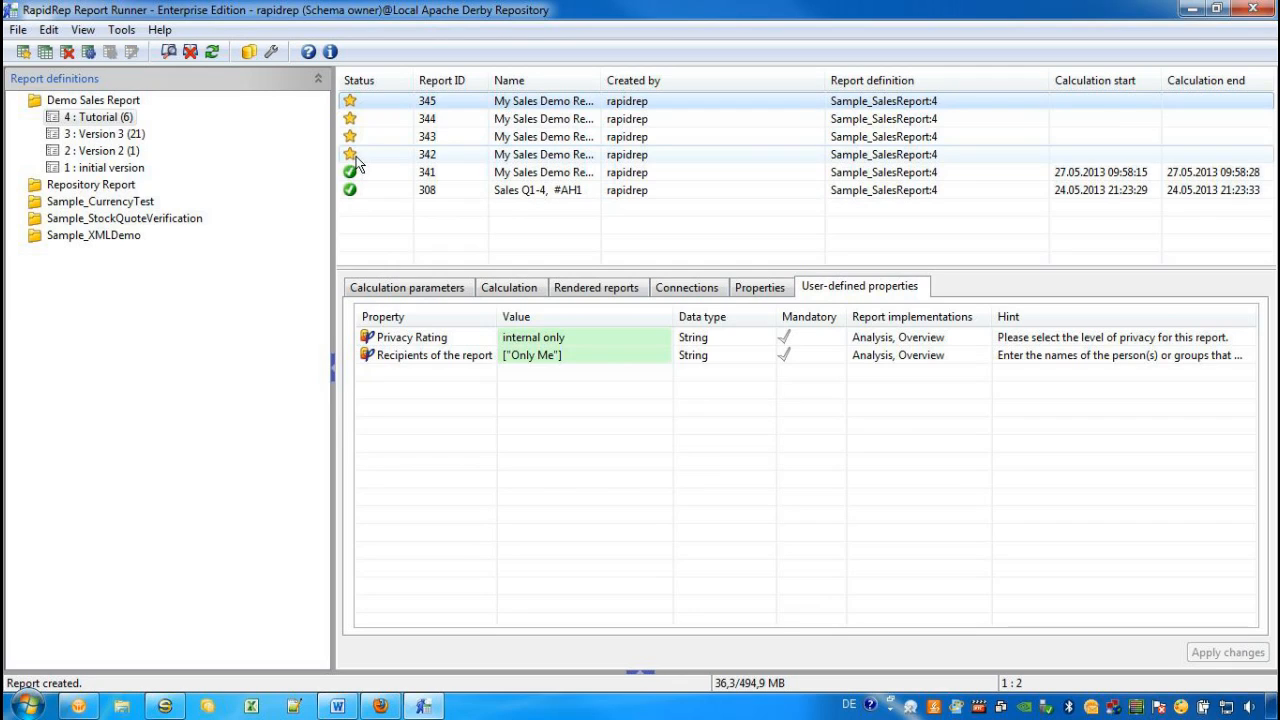
Step: Set the Year calculation parameter of cloned report 345 to 2013 and apply the change
{"action": "left_click", "coordinate": [384, 291]}
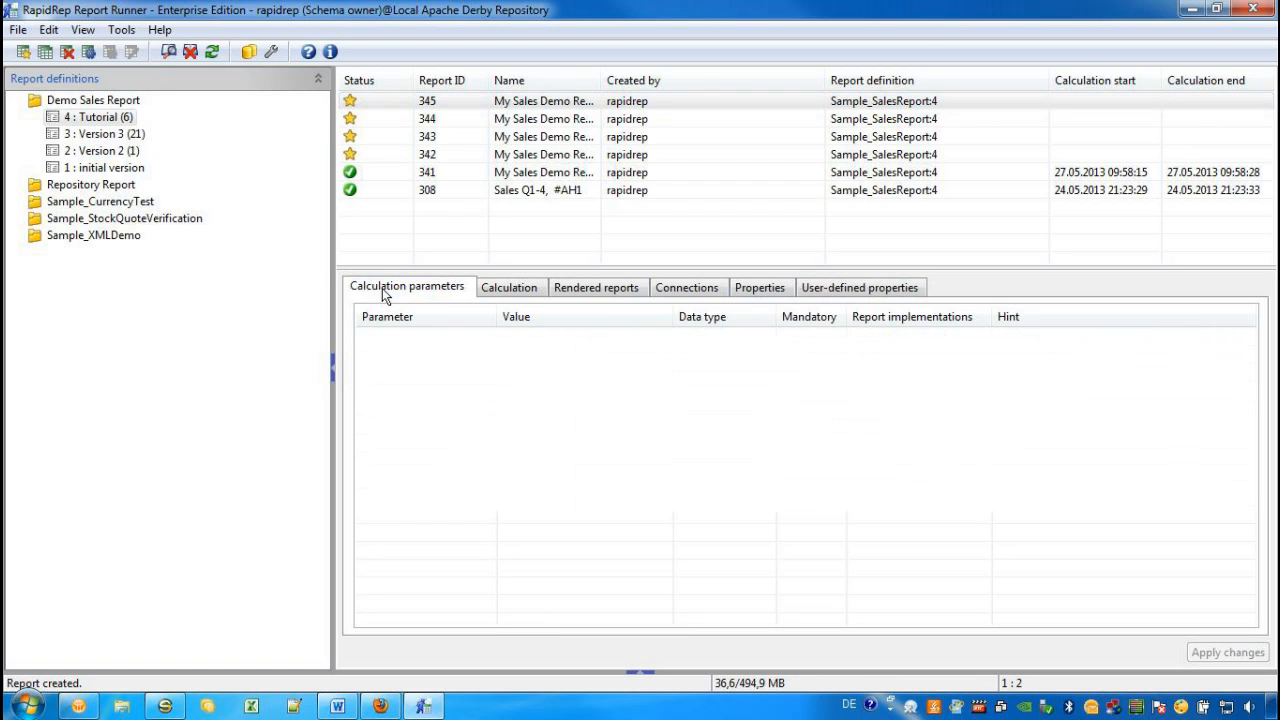
{"action": "left_click", "coordinate": [662, 340]}
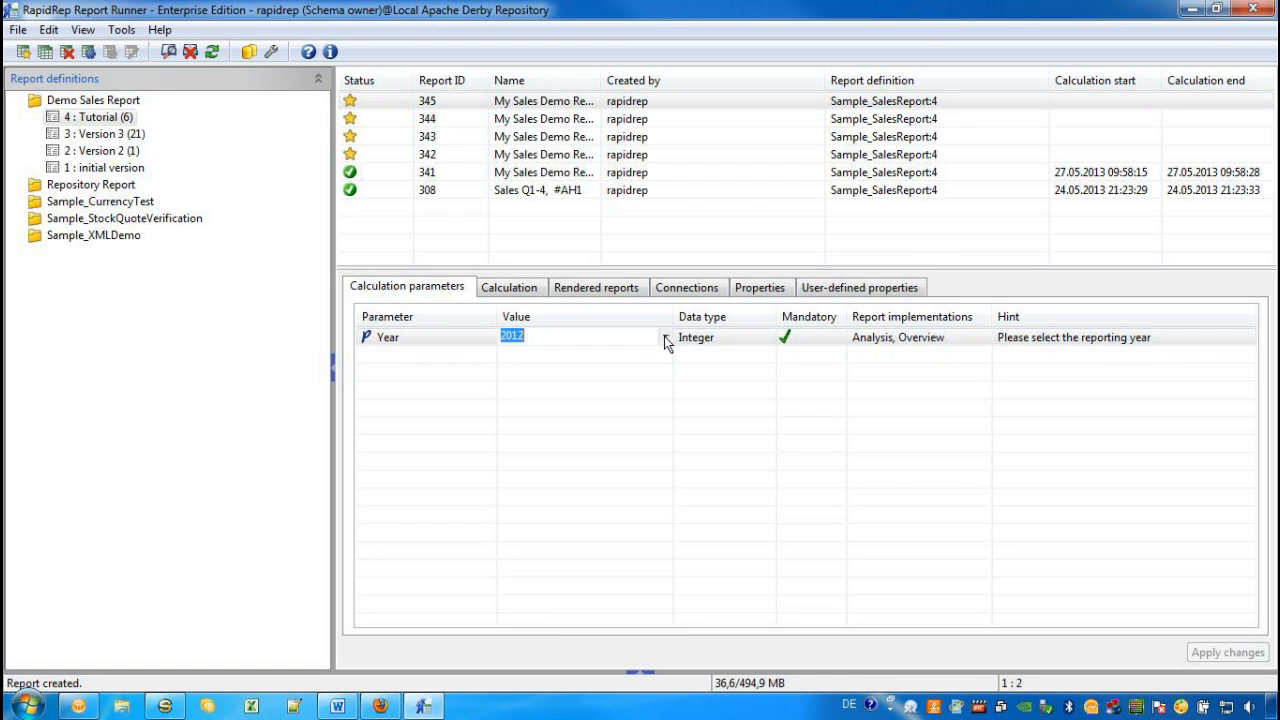
{"action": "left_click", "coordinate": [664, 337]}
{"action": "left_click", "coordinate": [625, 395]}
{"action": "left_click", "coordinate": [726, 431]}
{"action": "left_click", "coordinate": [1210, 653]}
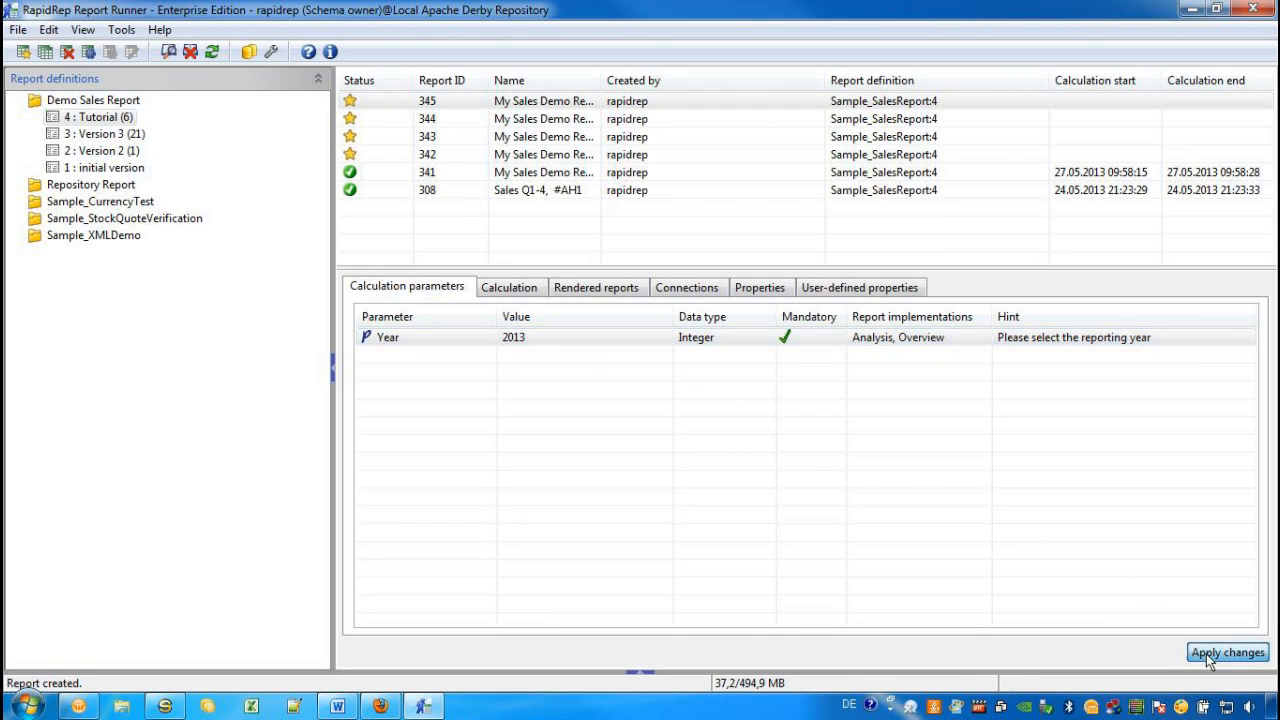
Step: Set the Year calculation parameter of cloned report 344 to 2013 and apply the change
{"action": "left_click", "coordinate": [389, 121]}
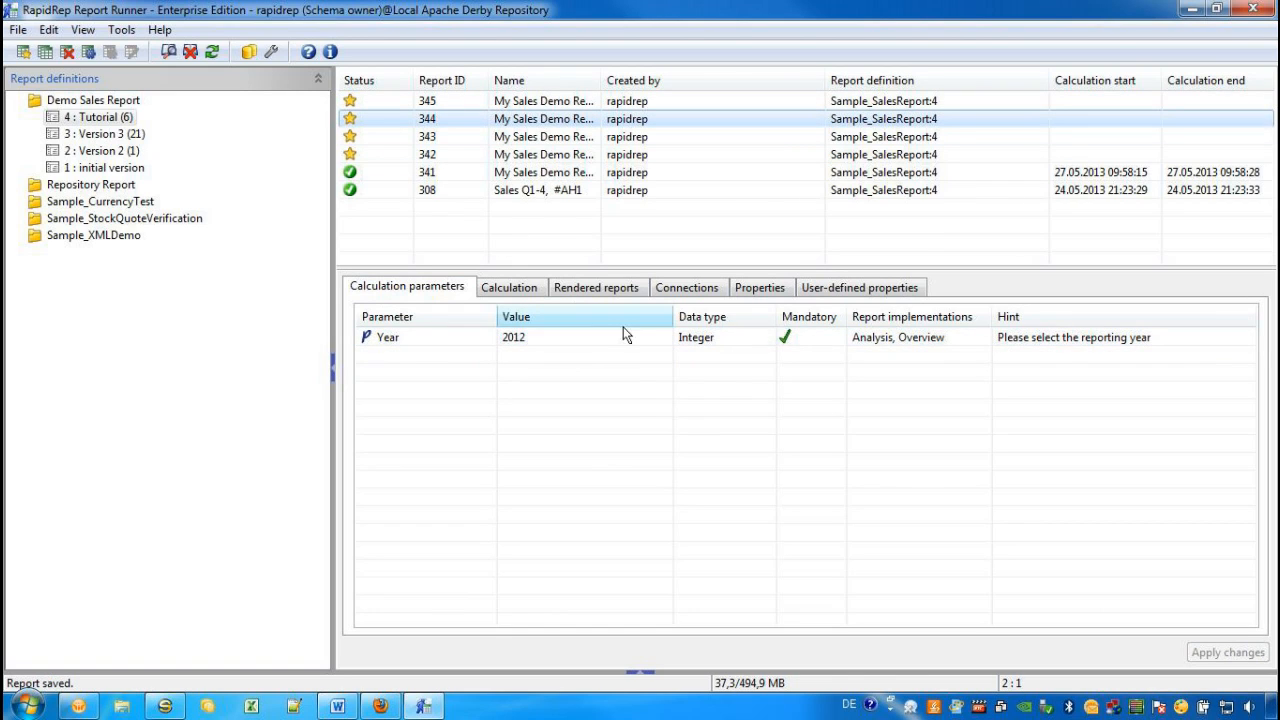
{"action": "left_click", "coordinate": [660, 343]}
{"action": "left_click", "coordinate": [662, 339]}
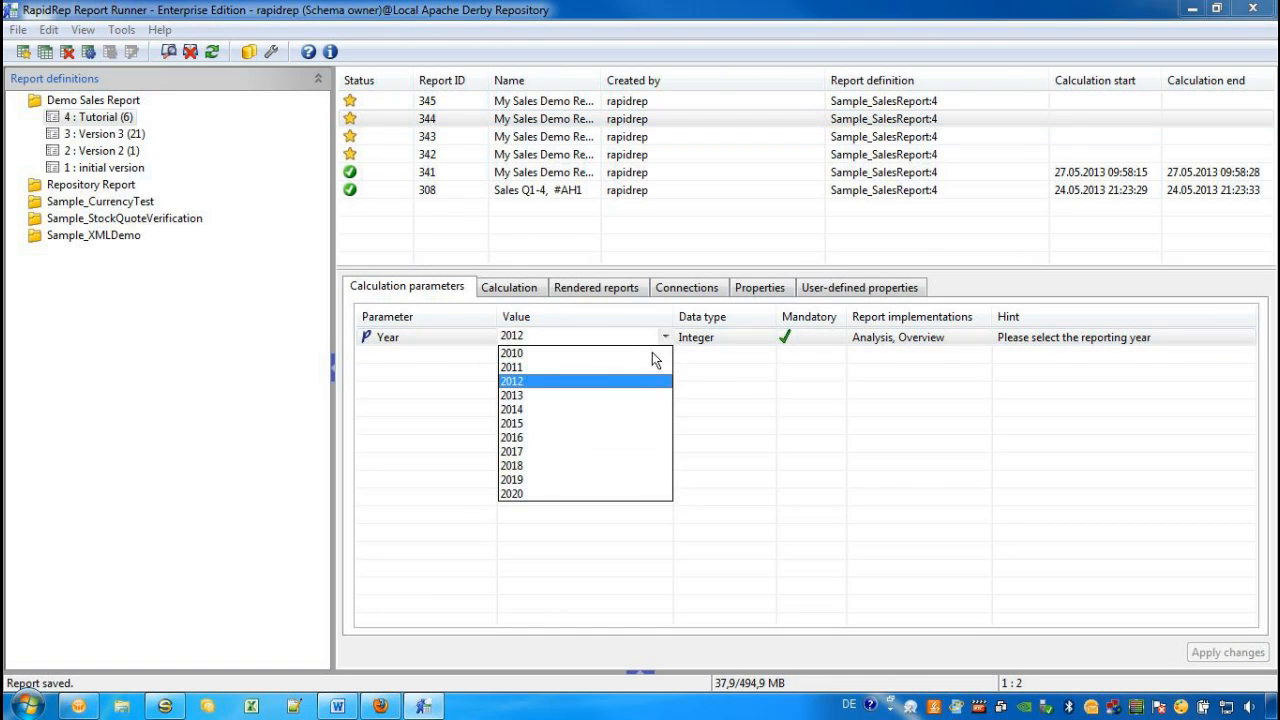
{"action": "left_click", "coordinate": [616, 394]}
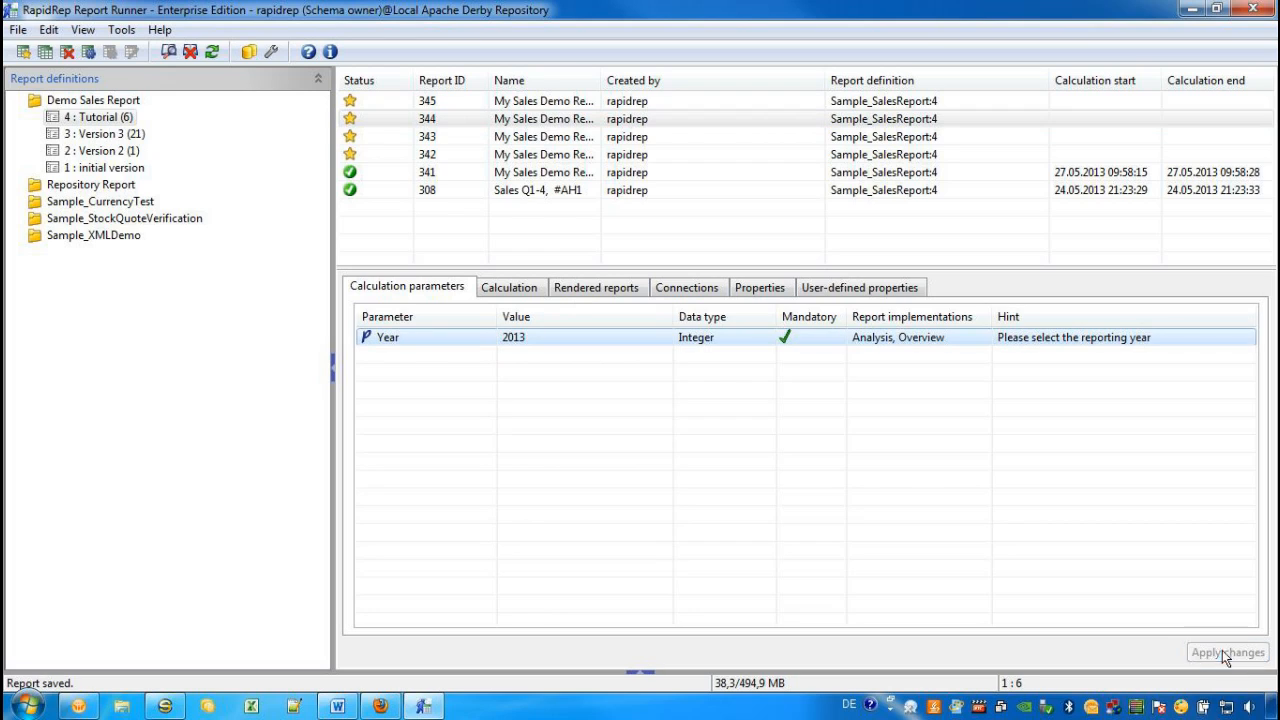
Step: Calculate and render cloned reports 342 to 345 together in Macro mode, using only the Overview implementation and without opening them after rendering
{"action": "left_click", "coordinate": [364, 135]}
{"action": "left_click", "coordinate": [368, 152]}
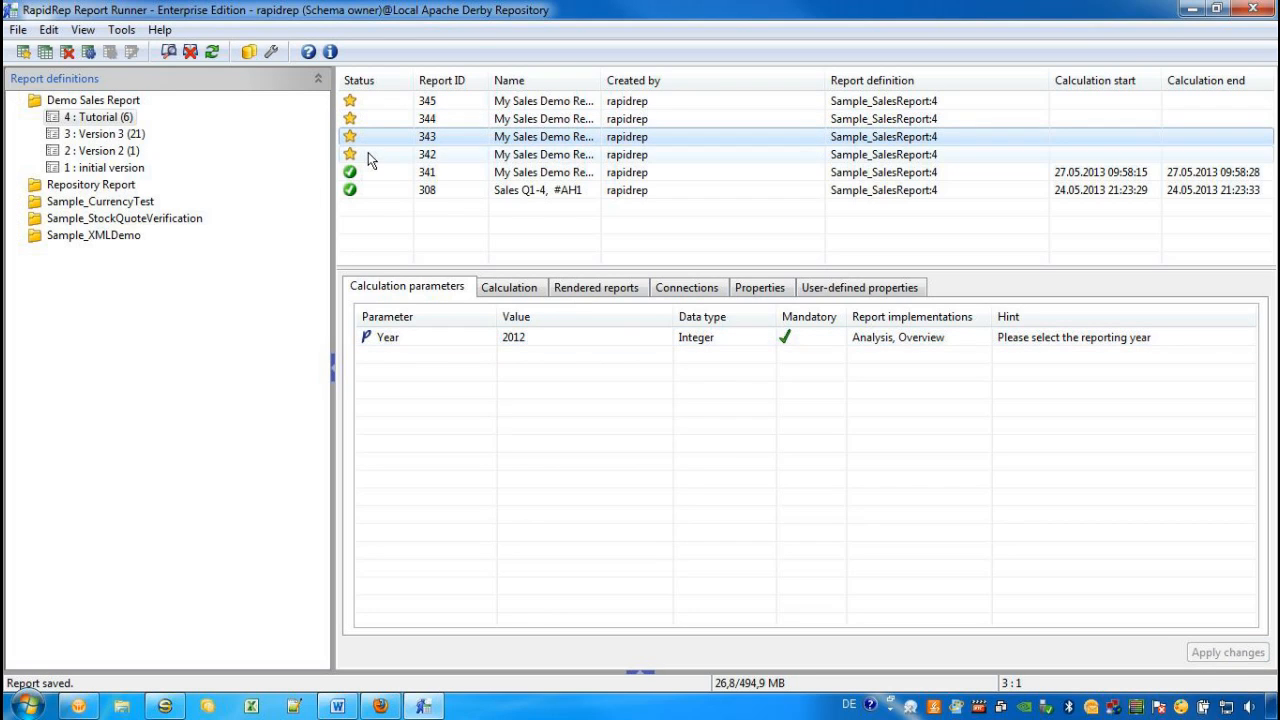
{"action": "left_click", "coordinate": [374, 100], "text": "shift"}
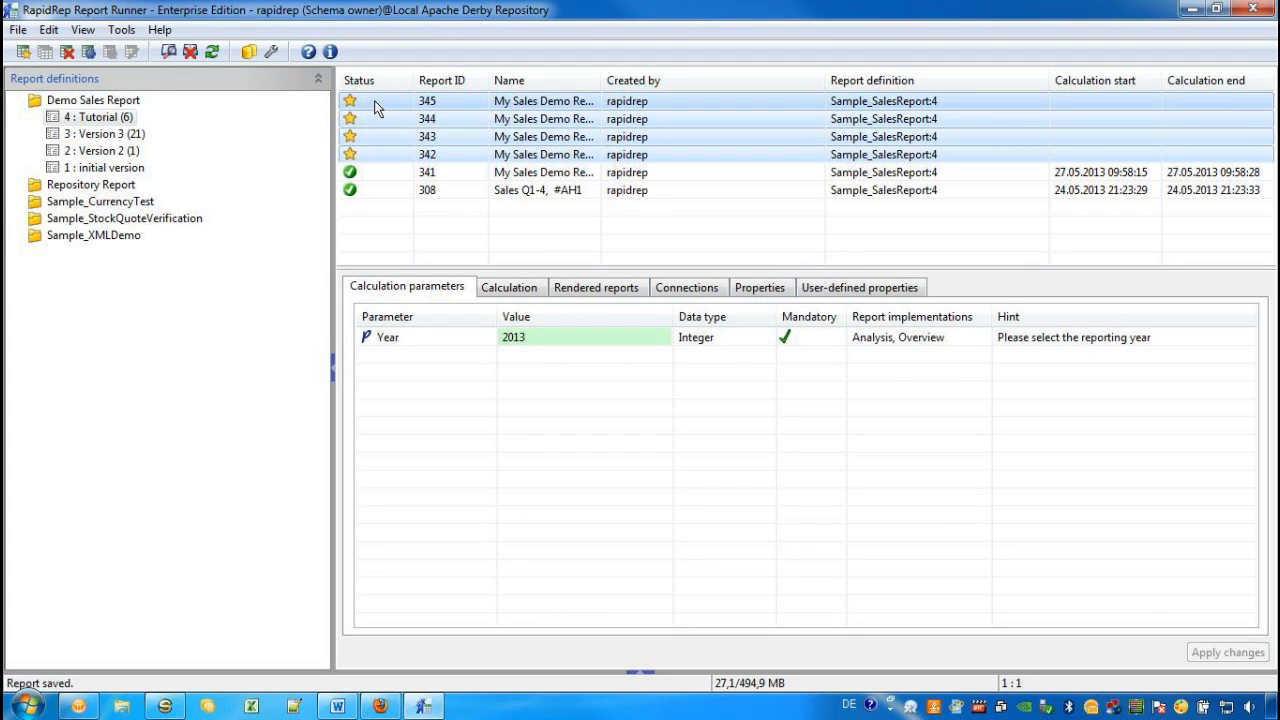
{"action": "right_click", "coordinate": [375, 101]}
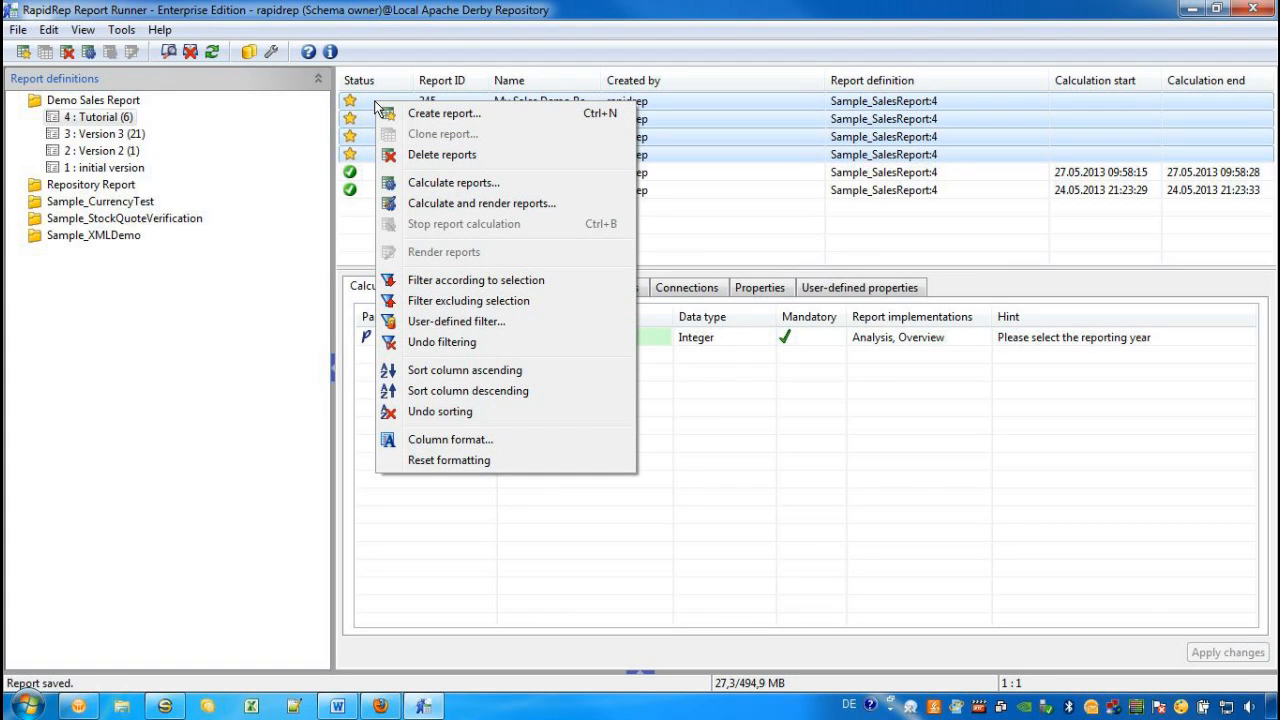
{"action": "left_click", "coordinate": [465, 205]}
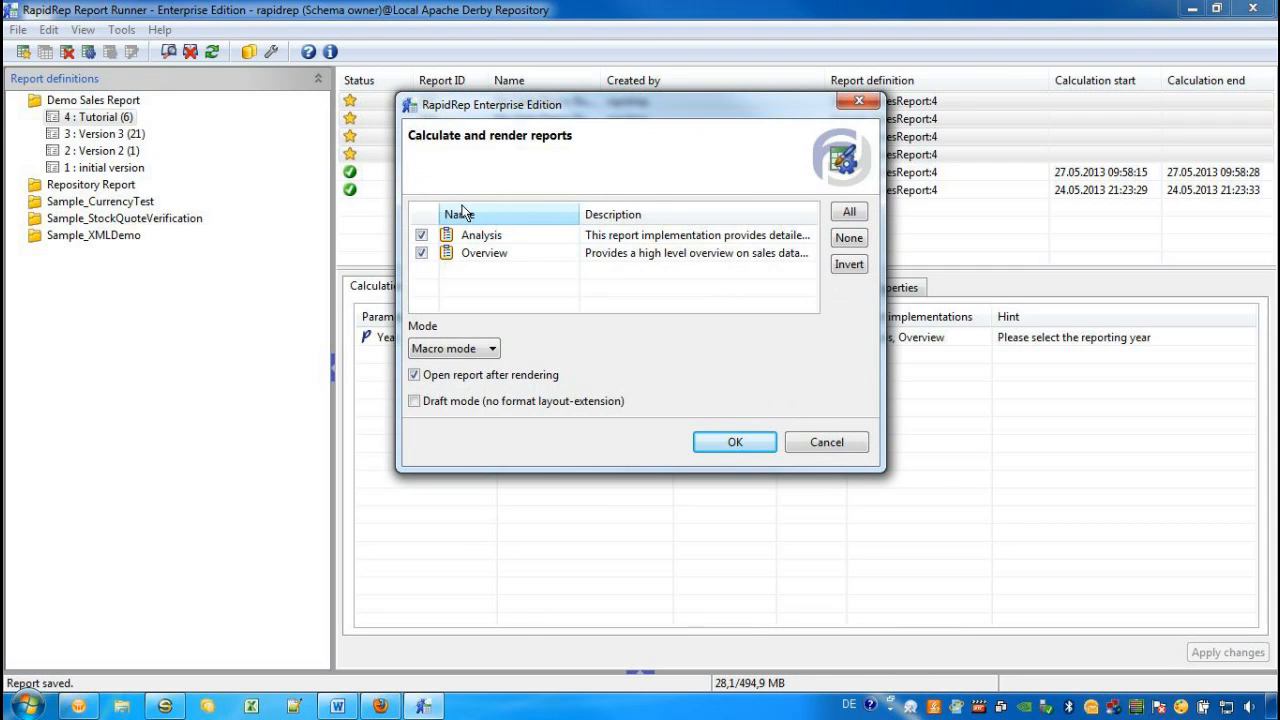
{"action": "left_click", "coordinate": [421, 235]}
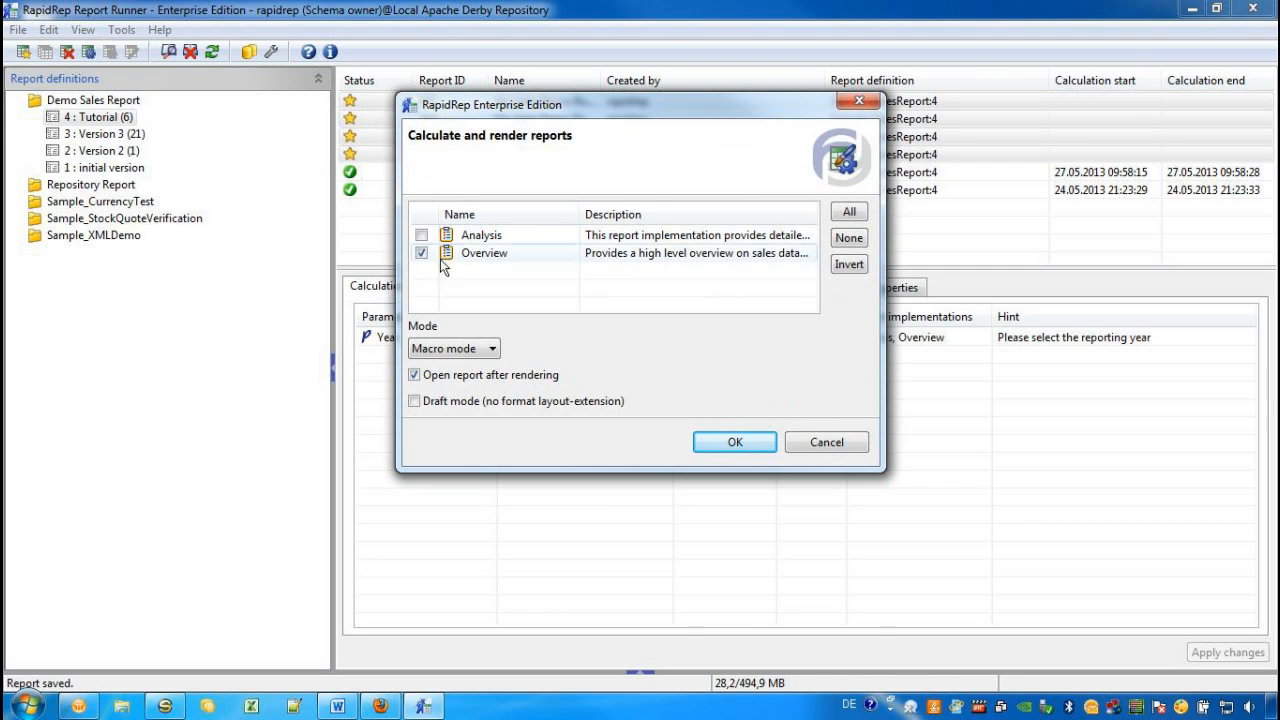
{"action": "left_click", "coordinate": [414, 376]}
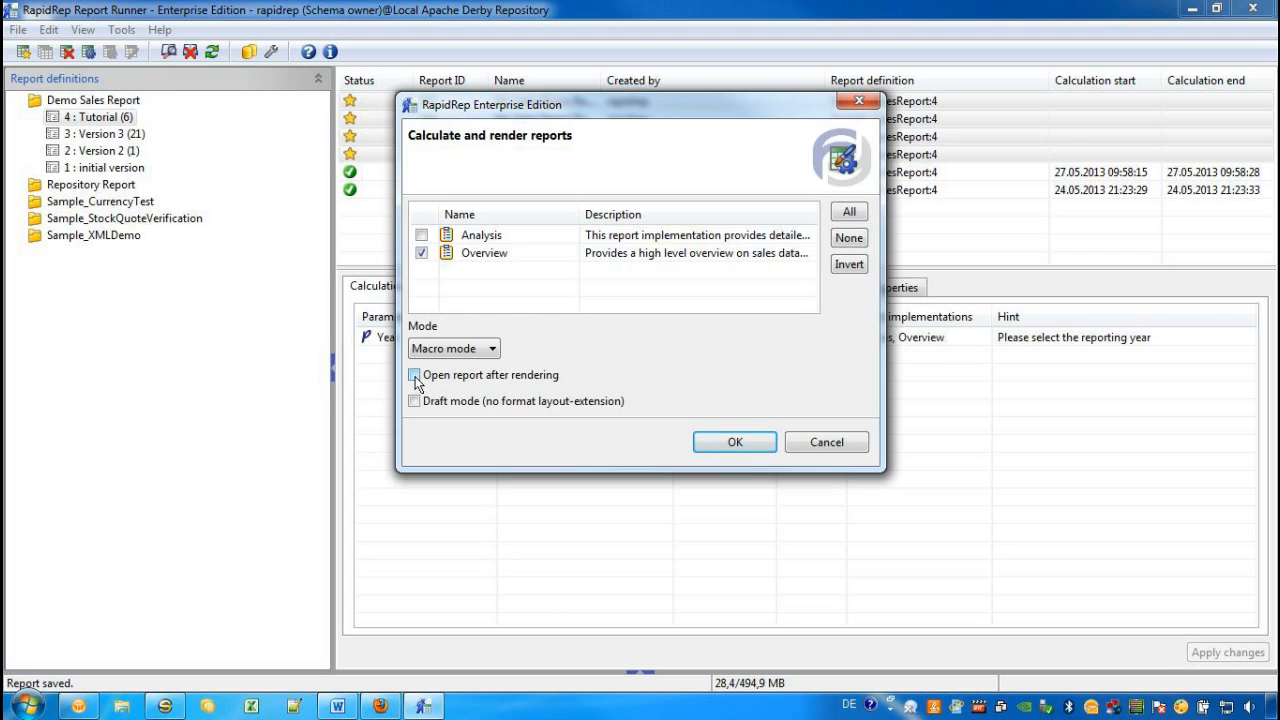
{"action": "left_click", "coordinate": [722, 443]}
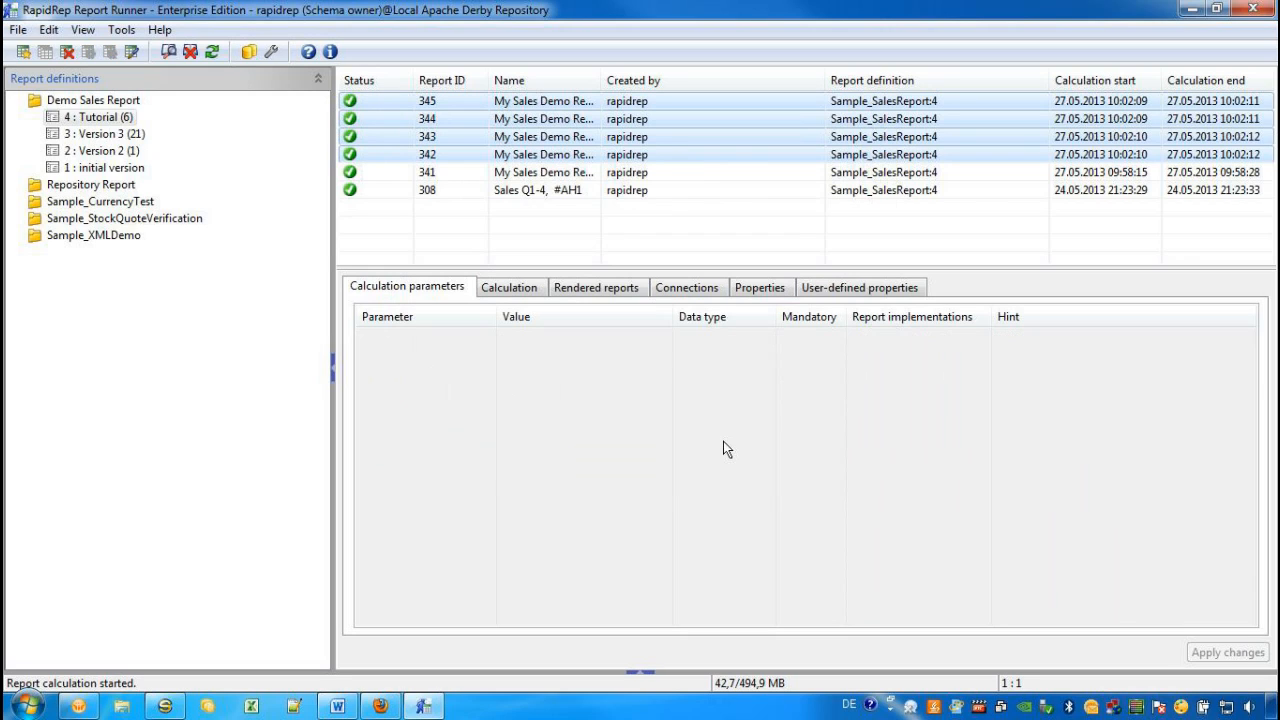
Step: Delete the four cloned reports 342 to 345
{"action": "right_click", "coordinate": [458, 155]}
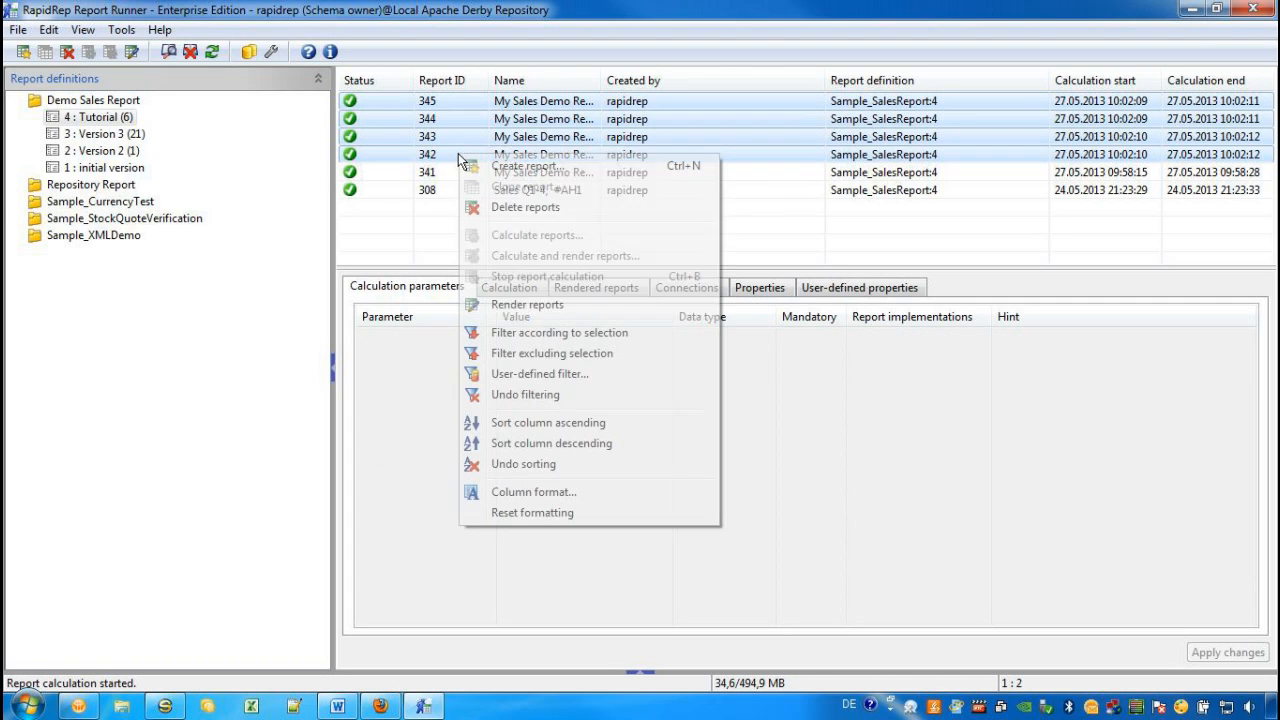
{"action": "left_click", "coordinate": [530, 210]}
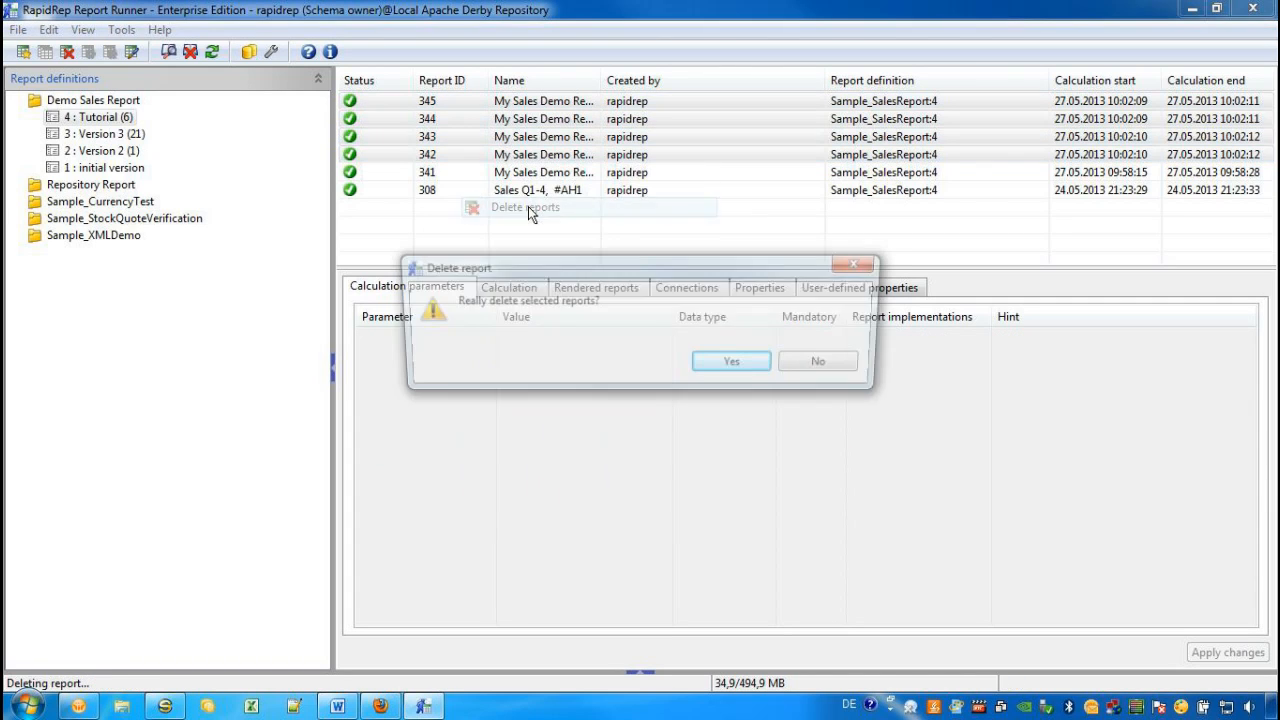
{"action": "left_click", "coordinate": [736, 366]}
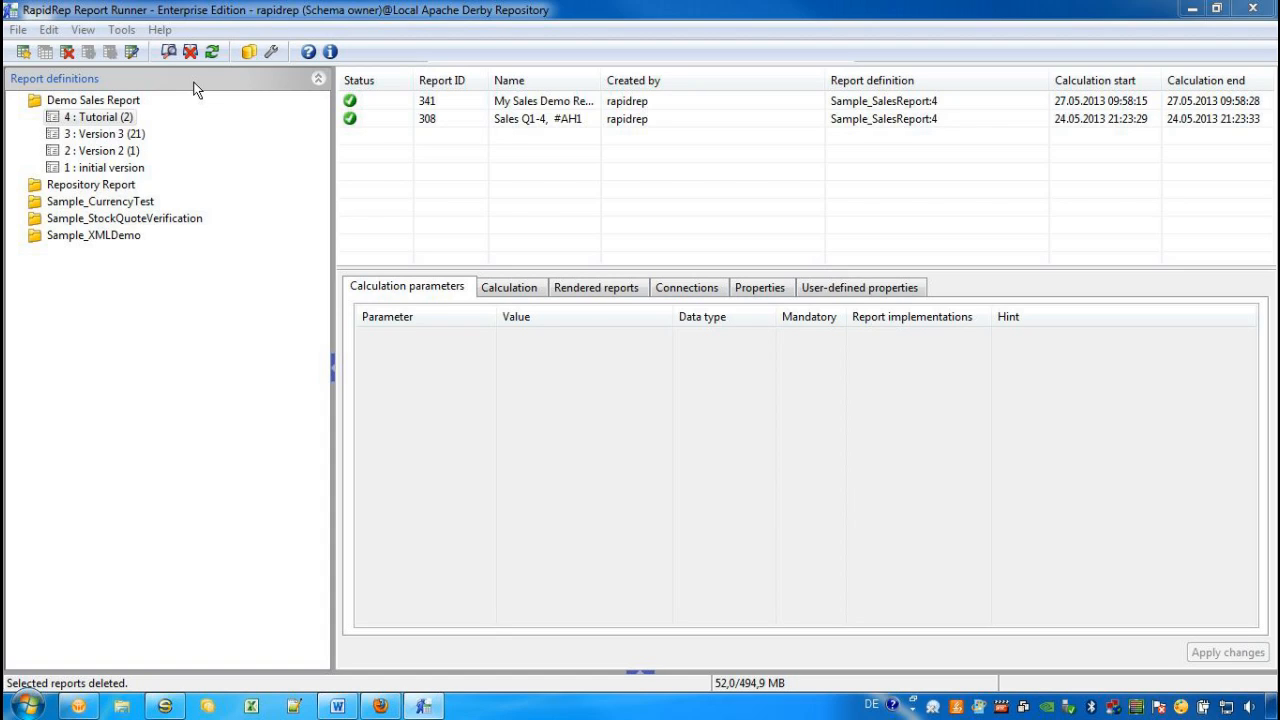
Step: Start a new user-defined view and name it "My Sales View"
{"action": "right_click", "coordinate": [147, 350]}
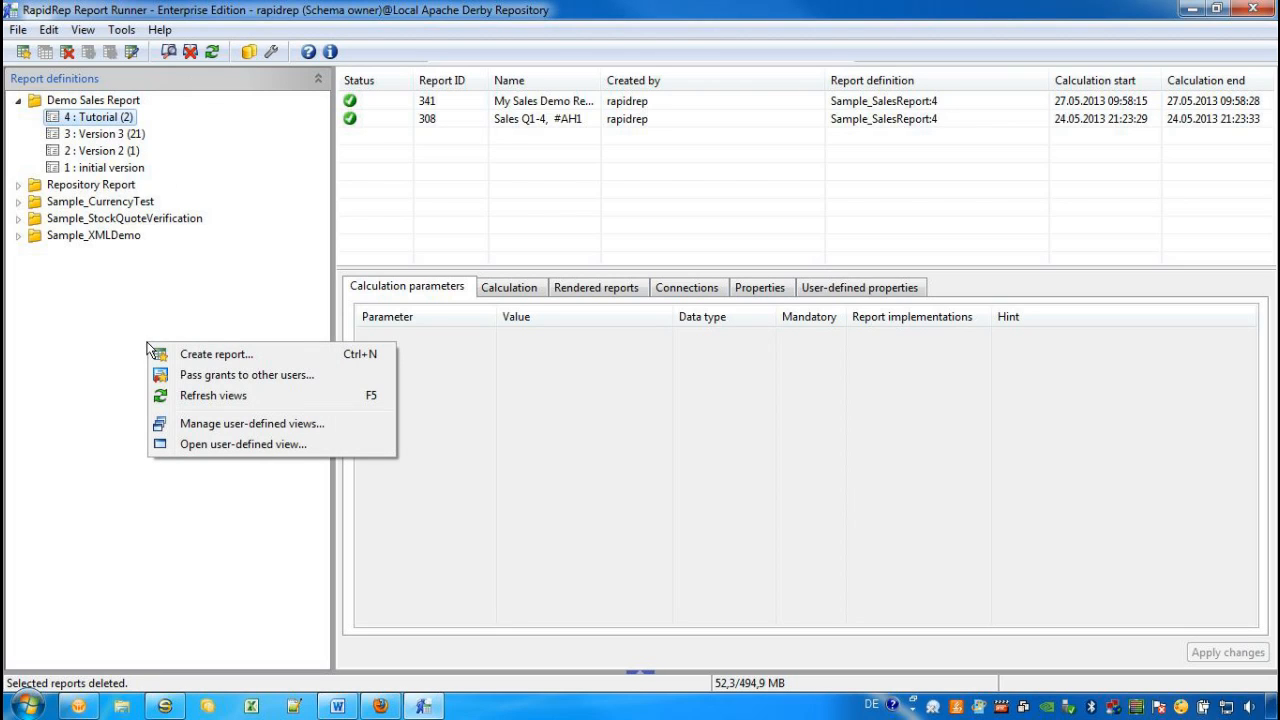
{"action": "left_click", "coordinate": [226, 424]}
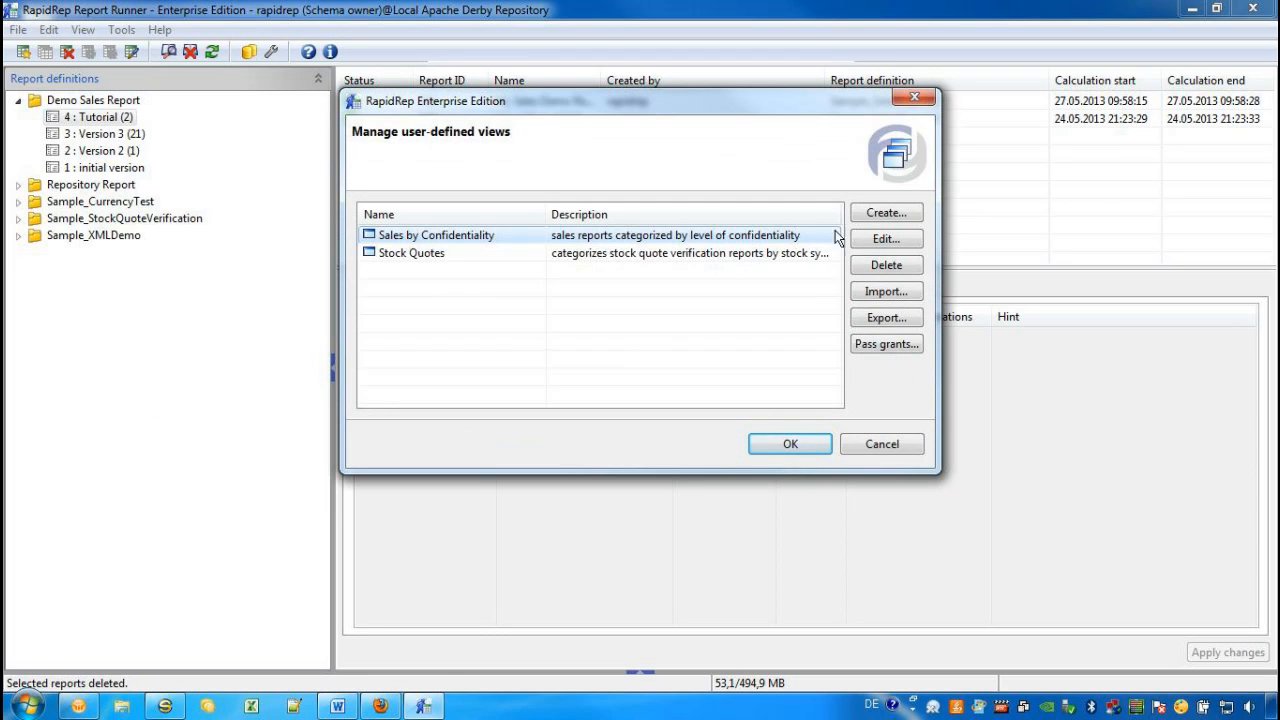
{"action": "left_click", "coordinate": [876, 213]}
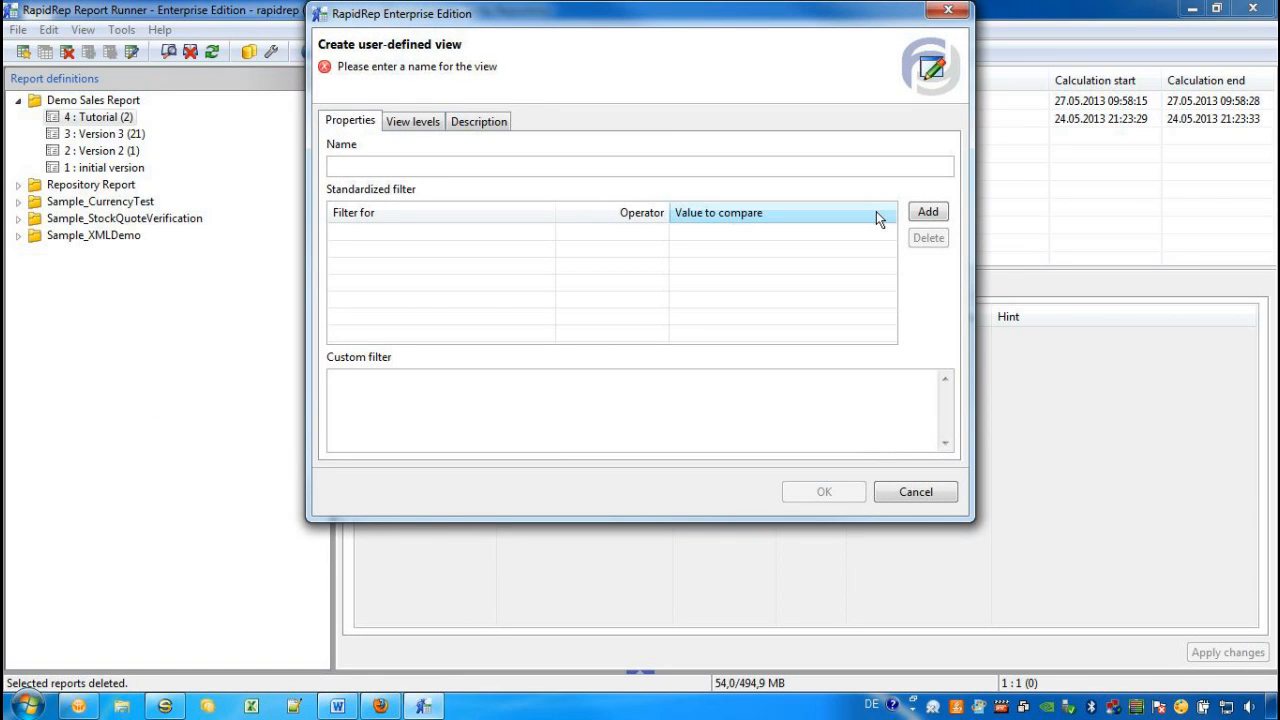
{"action": "type", "text": "My "}
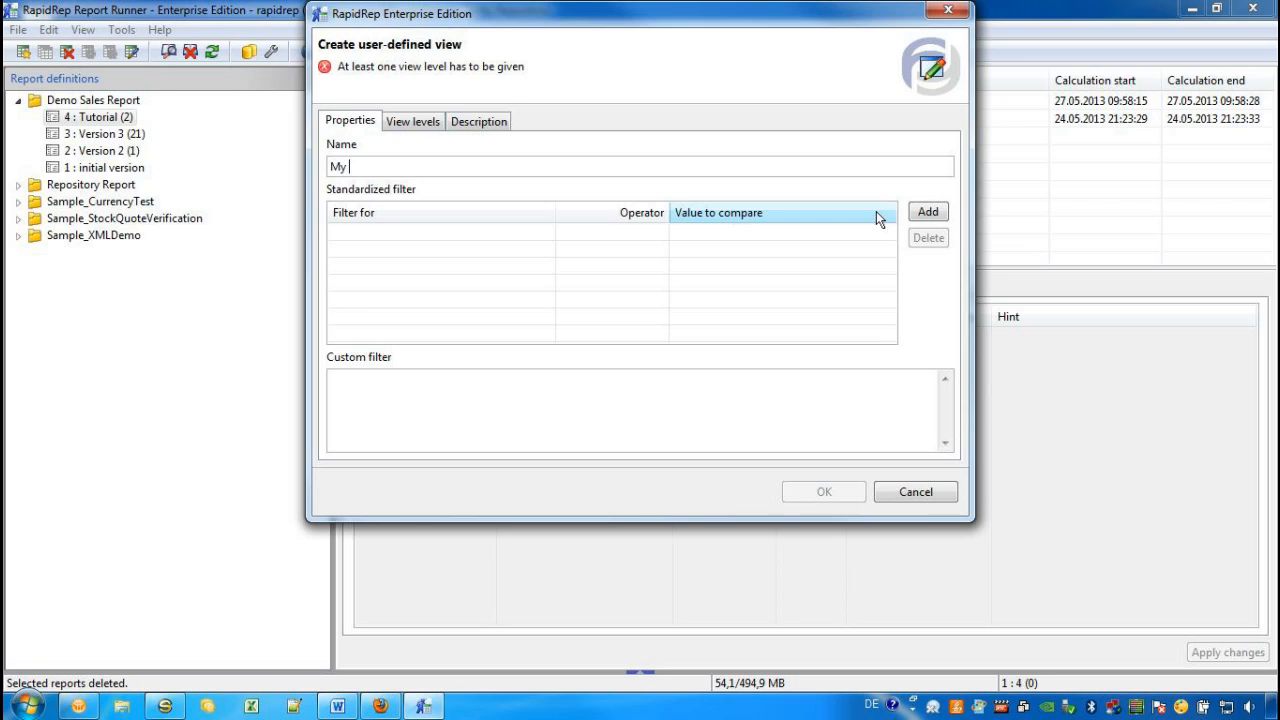
{"action": "type", "text": "Sales View"}
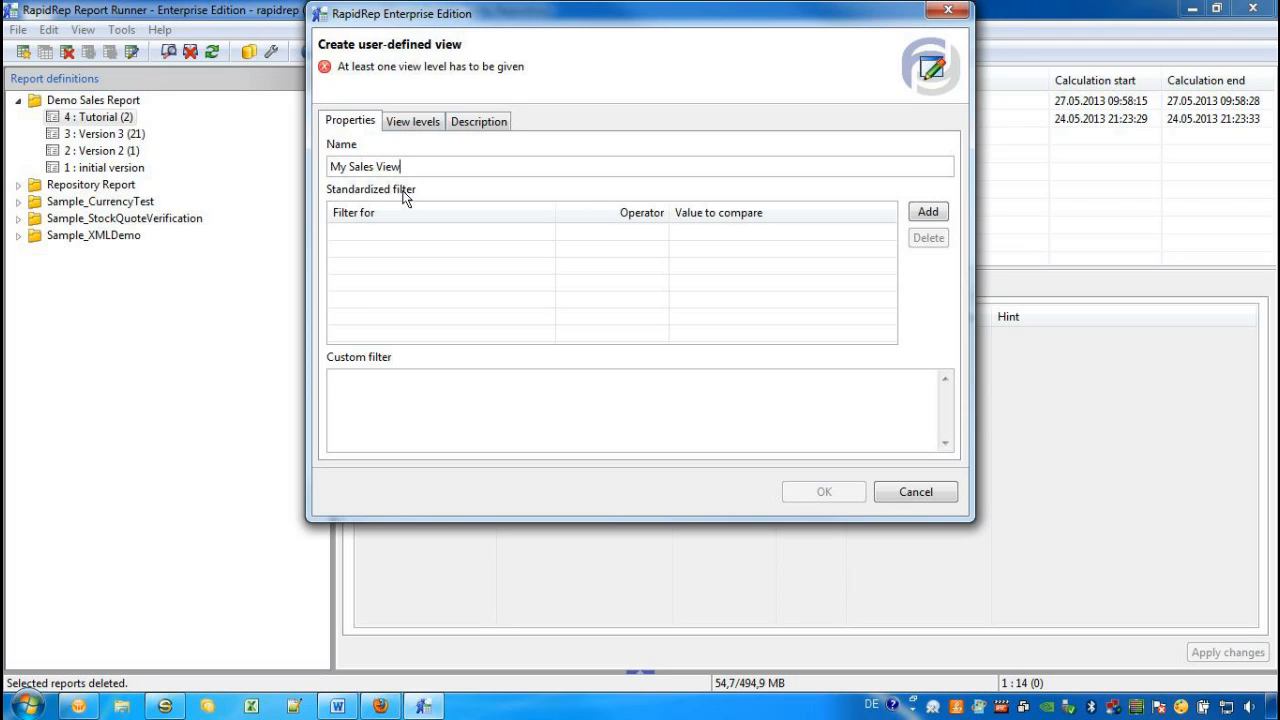
Step: Add a standardized filter to the view for report definition name = Sample_SalesReport
{"action": "left_click", "coordinate": [925, 216]}
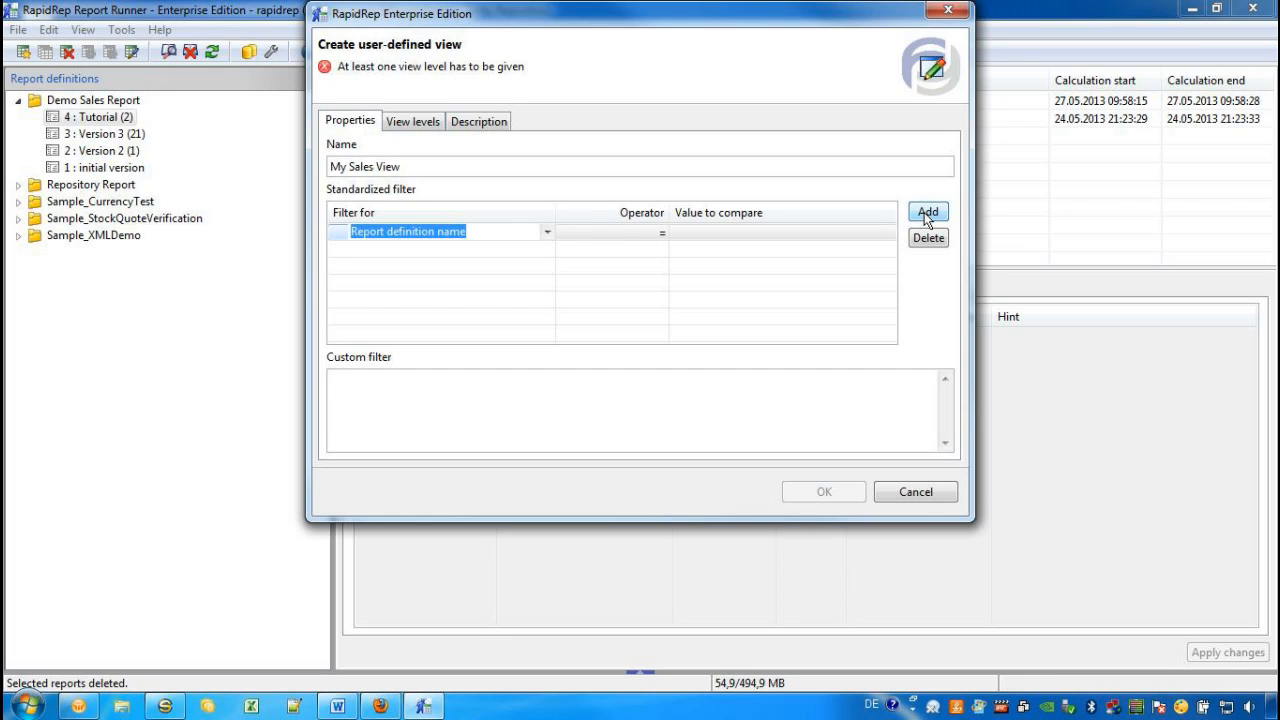
{"action": "left_click", "coordinate": [857, 236]}
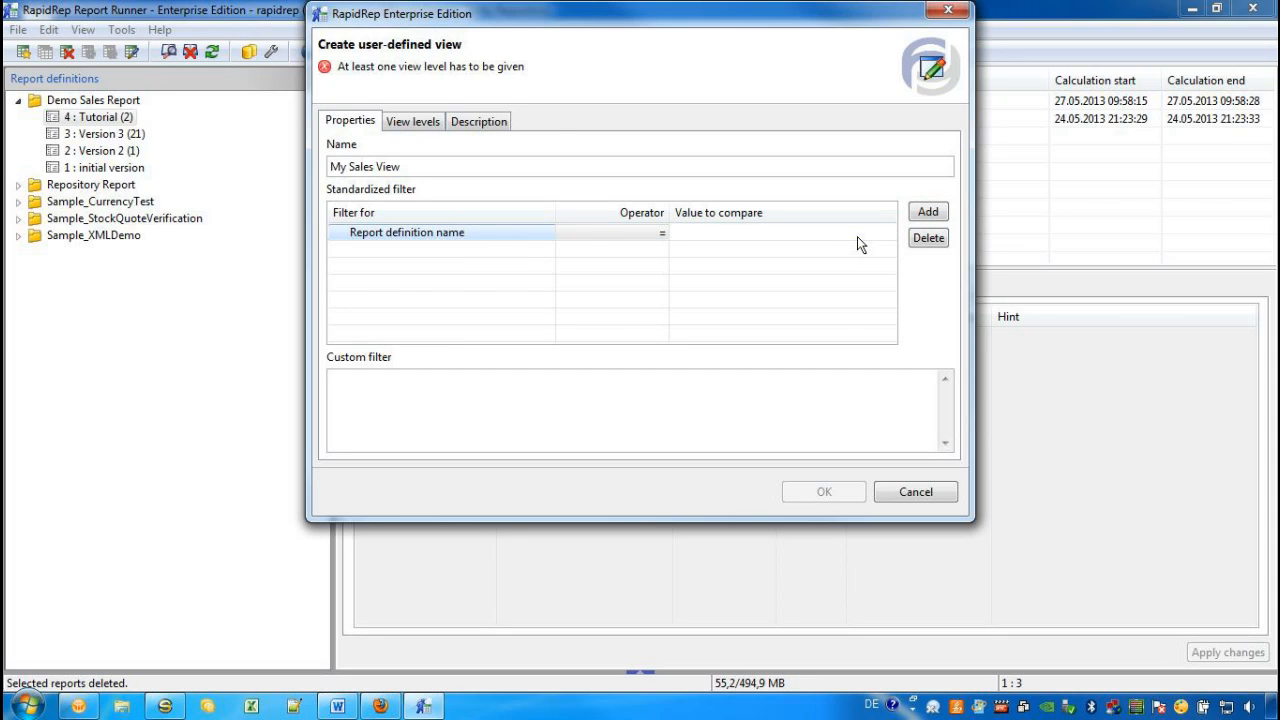
{"action": "type", "text": "Sample_SalesReport"}
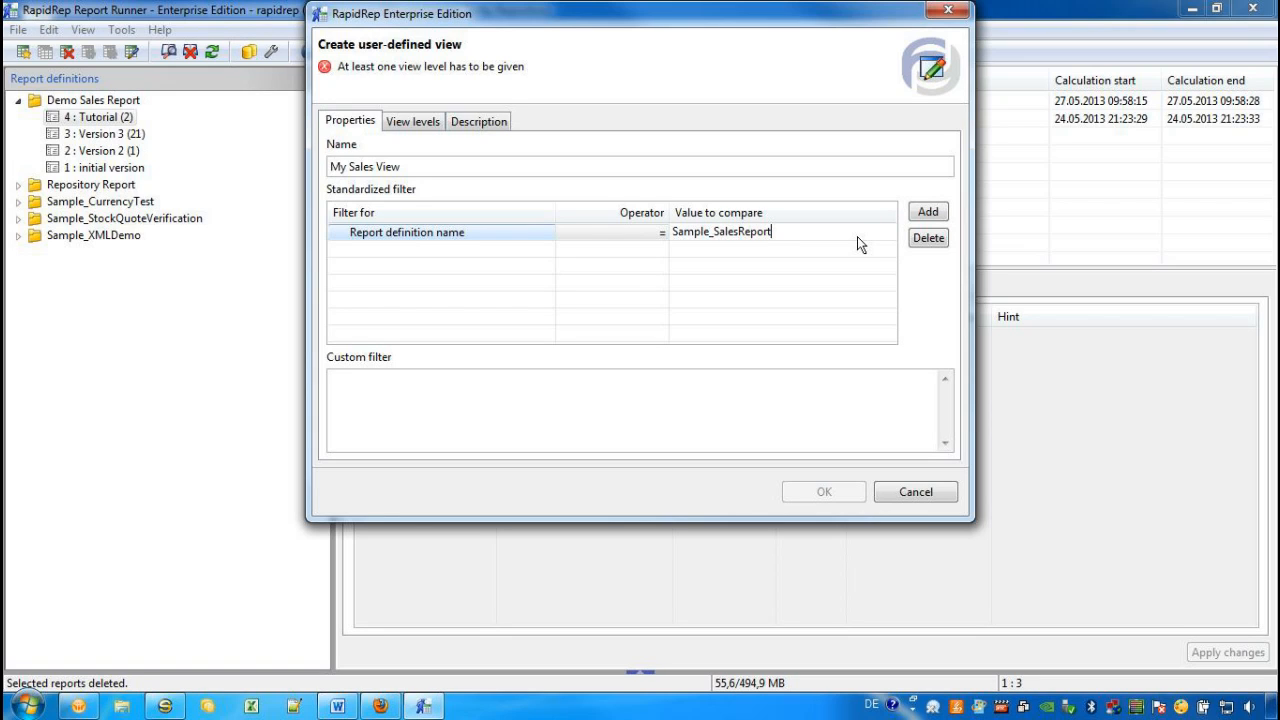
Step: Add a second standardized filter to the view for report creator = rapidrep
{"action": "left_click", "coordinate": [926, 213]}
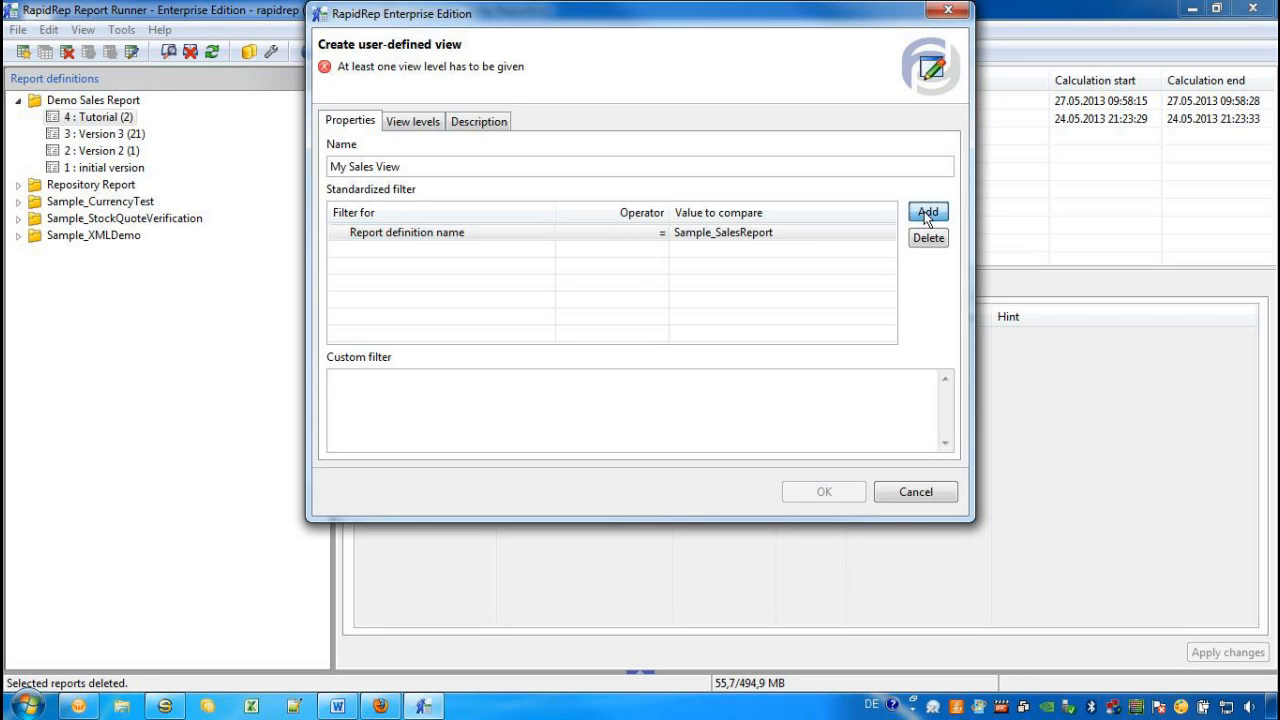
{"action": "left_click", "coordinate": [547, 250]}
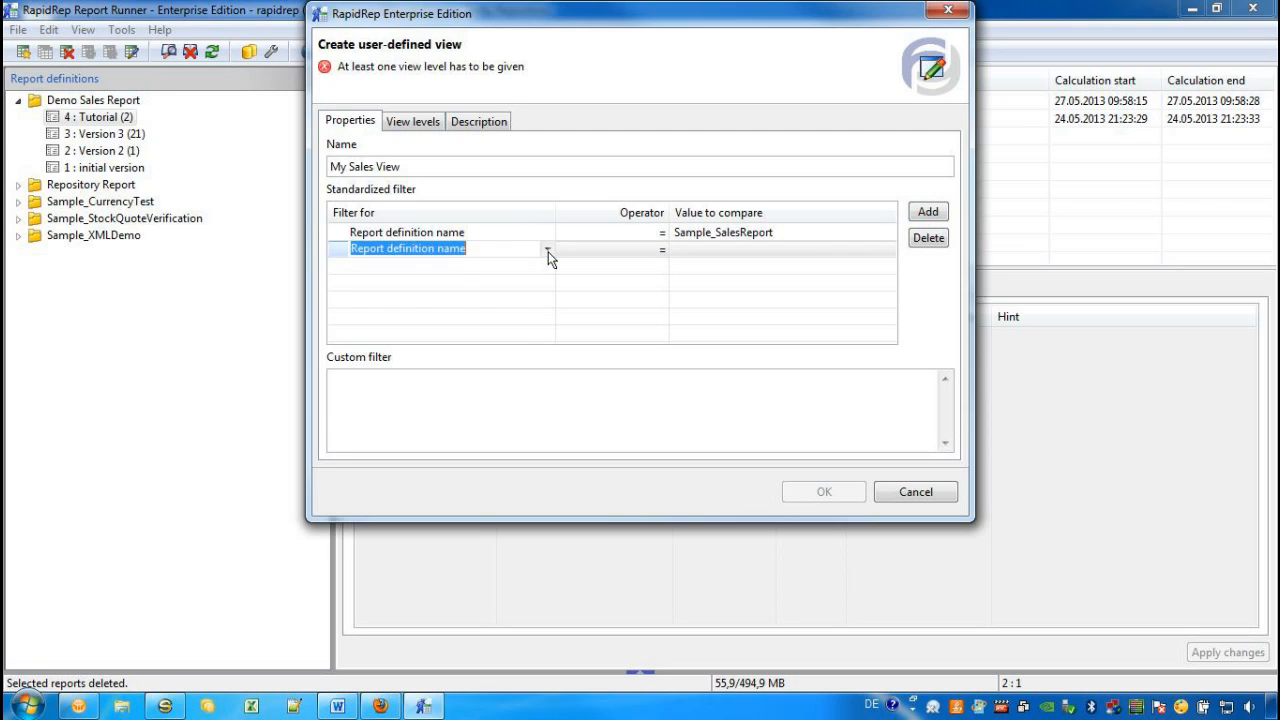
{"action": "left_click", "coordinate": [548, 250]}
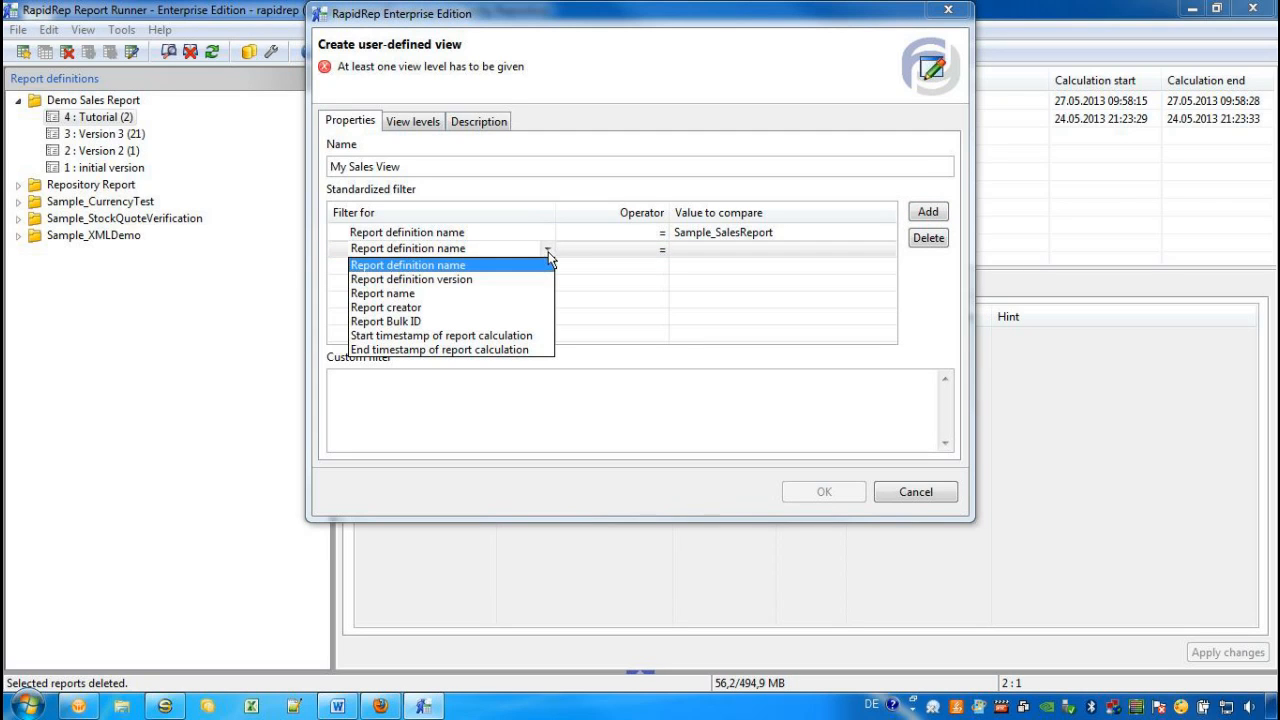
{"action": "left_click", "coordinate": [392, 308]}
{"action": "left_click", "coordinate": [830, 254]}
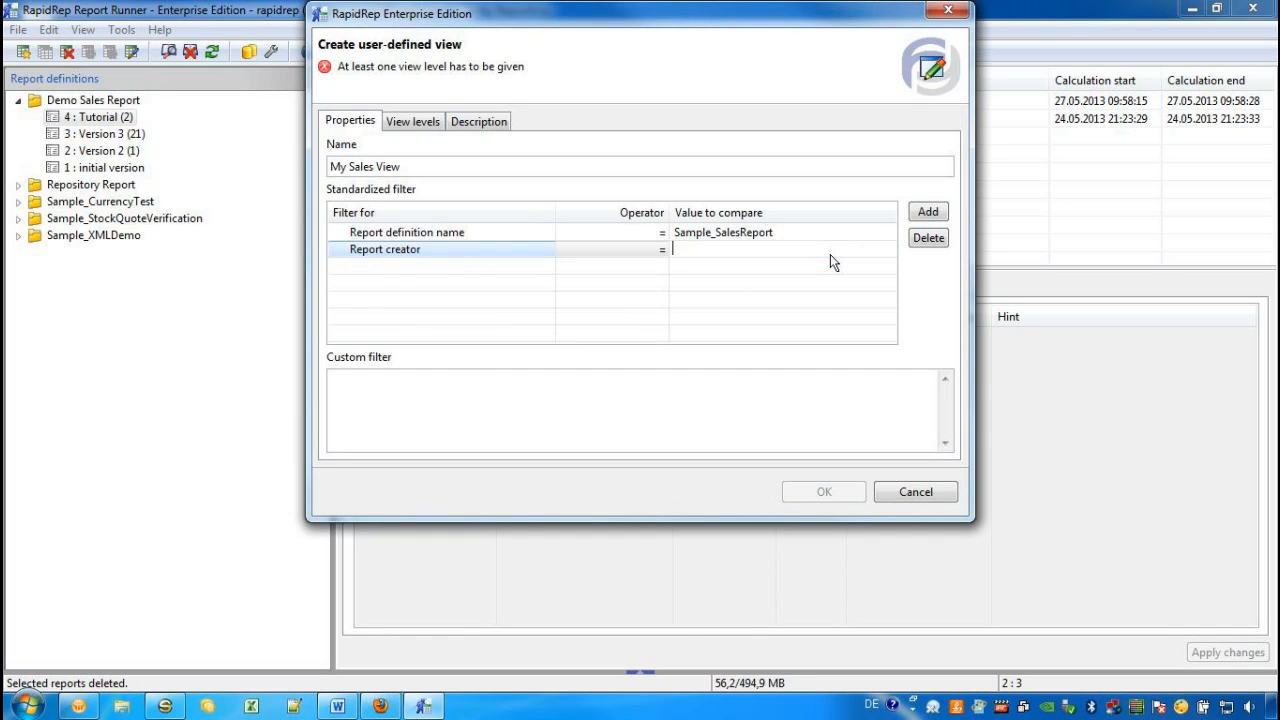
{"action": "type", "text": "rapidrep"}
Step: Add a first view level of property type Report parameter with the property name Year
{"action": "left_click", "coordinate": [413, 122]}
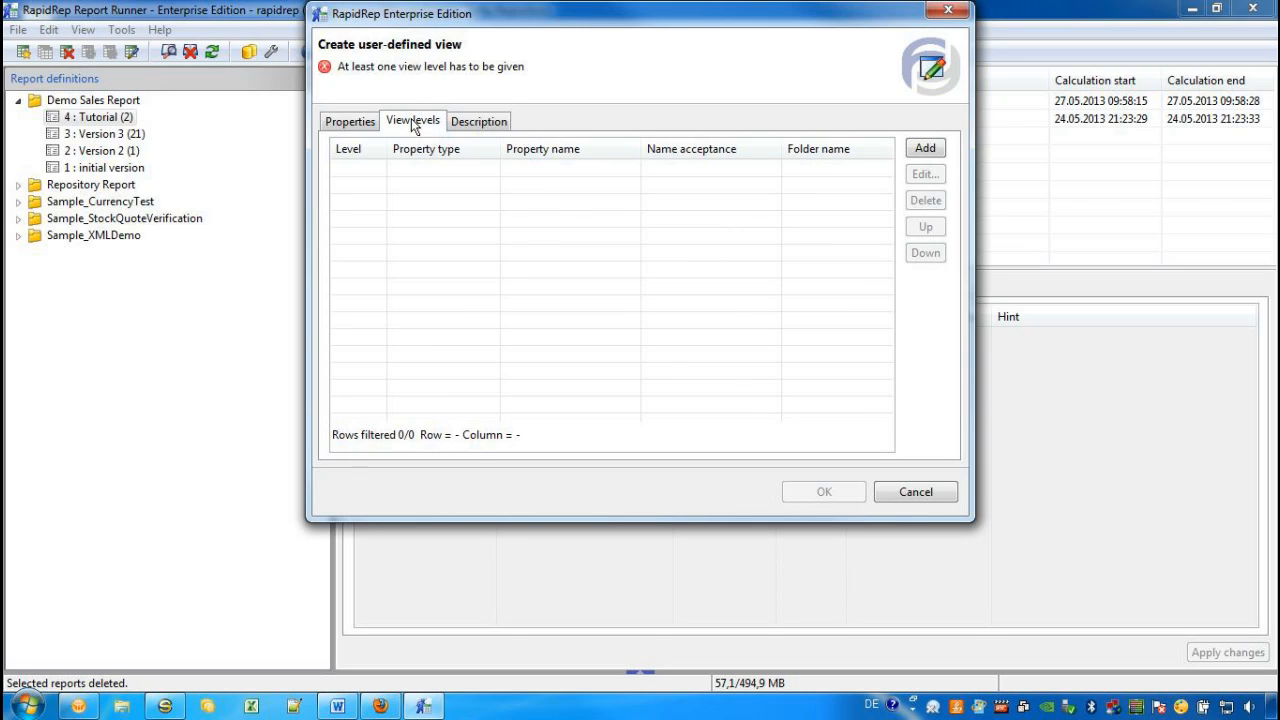
{"action": "left_click", "coordinate": [920, 148]}
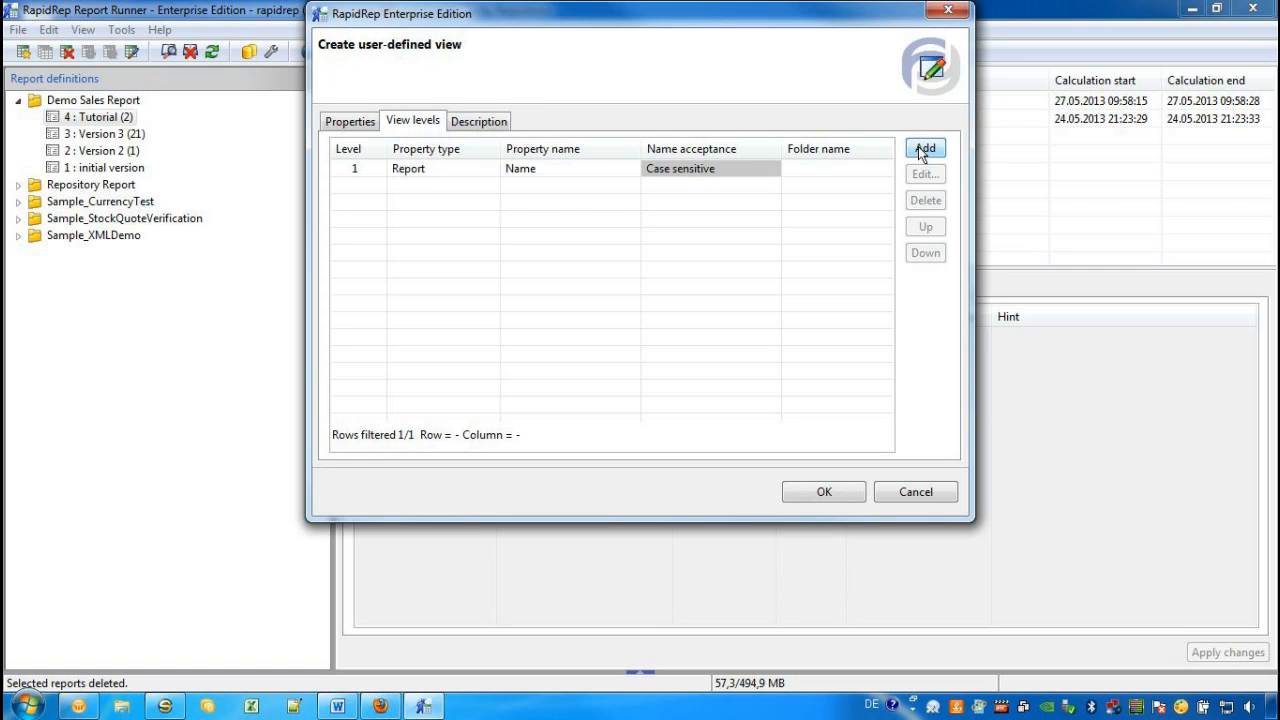
{"action": "left_click", "coordinate": [493, 171]}
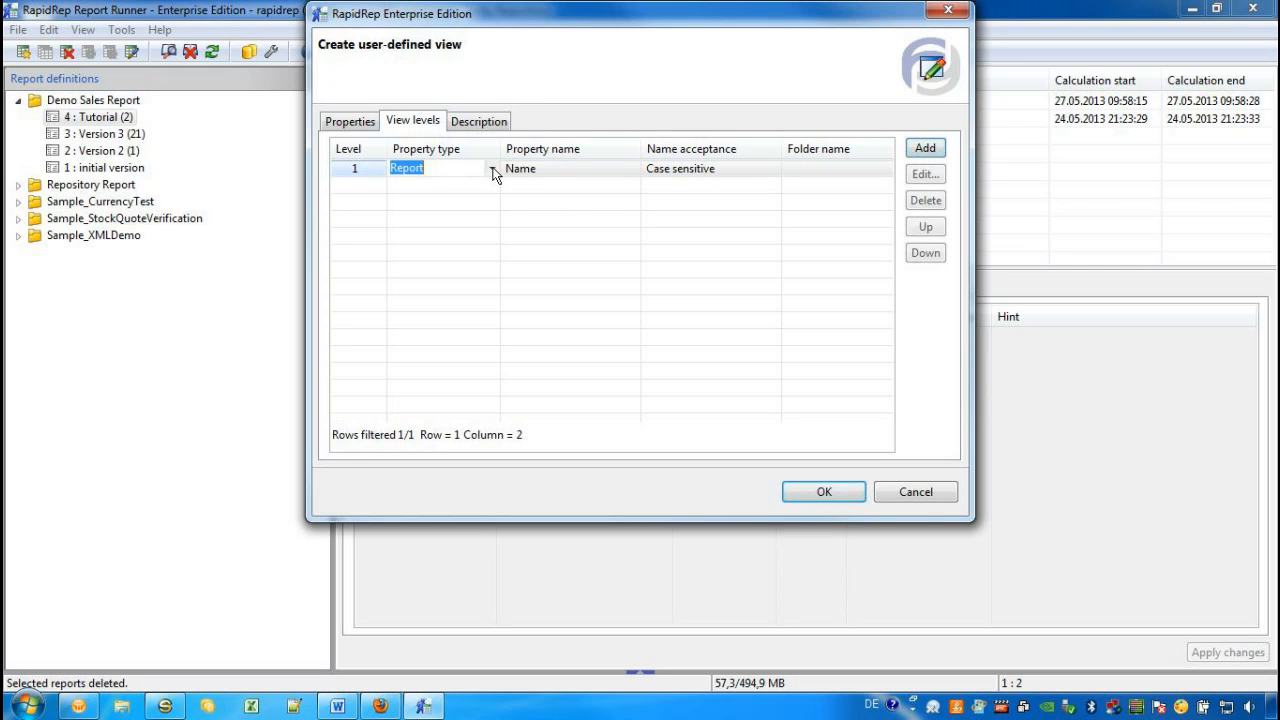
{"action": "left_click", "coordinate": [493, 172]}
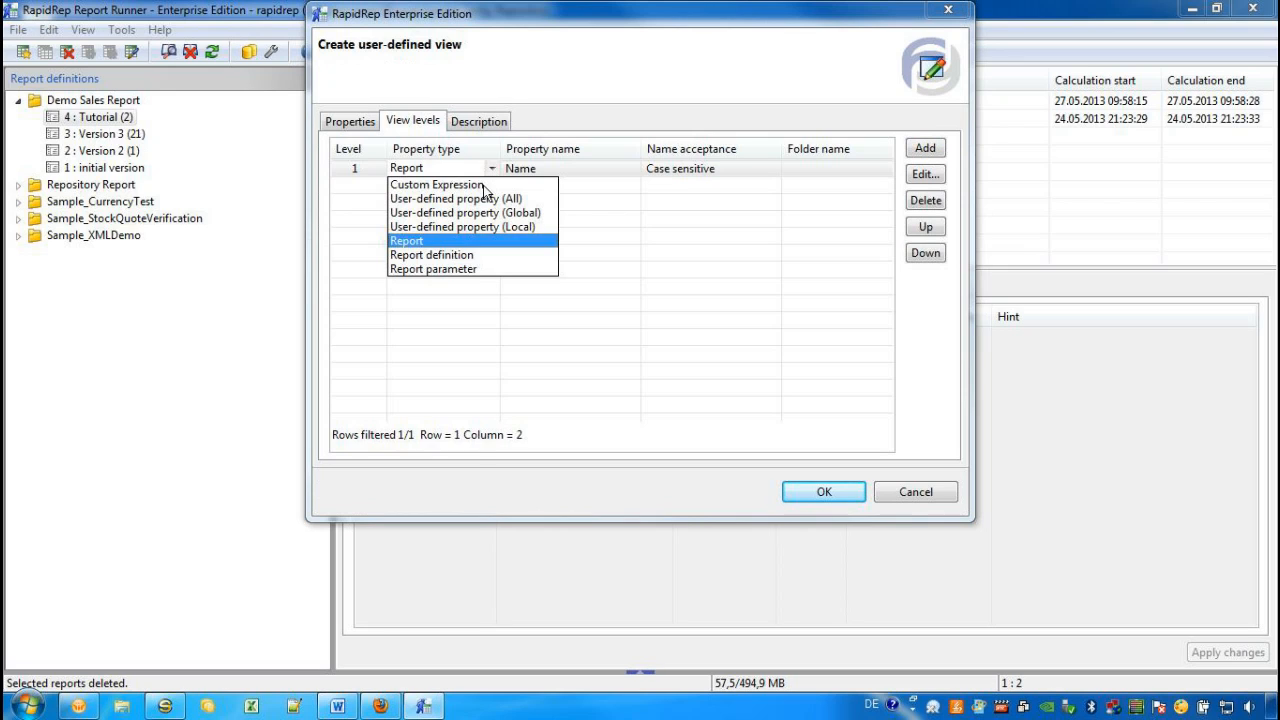
{"action": "left_click", "coordinate": [463, 270]}
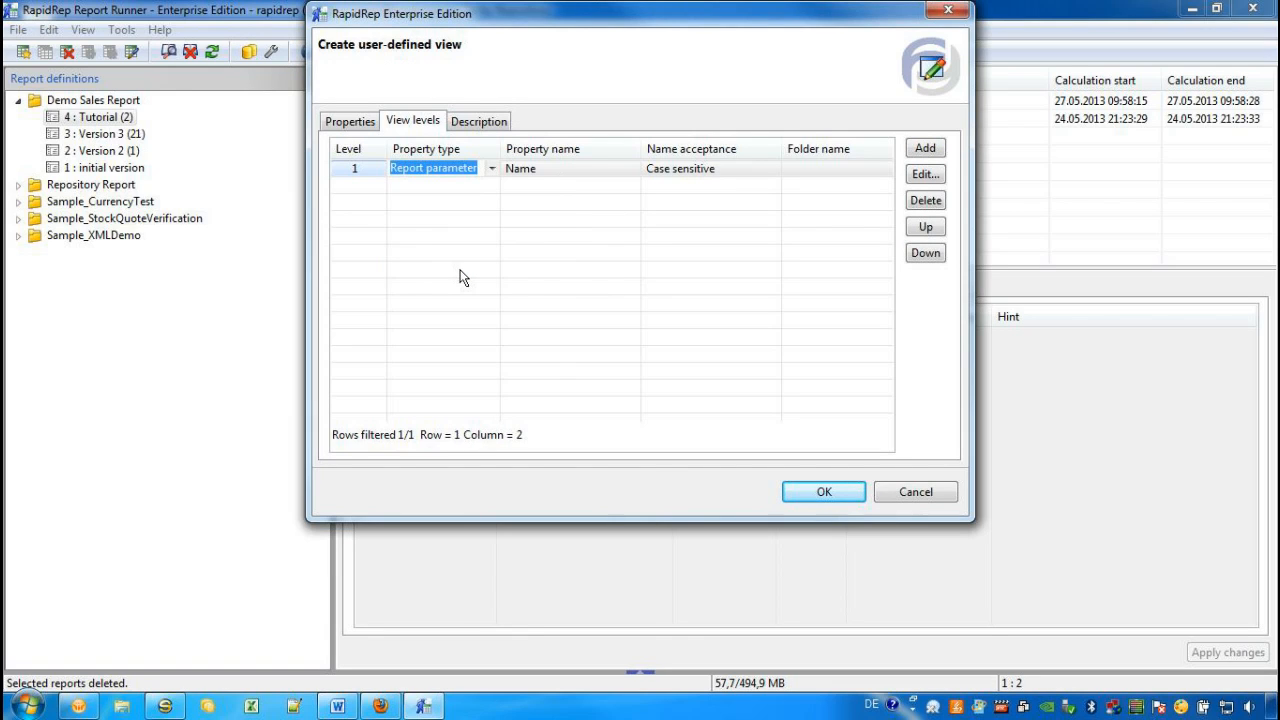
{"action": "left_click", "coordinate": [639, 169]}
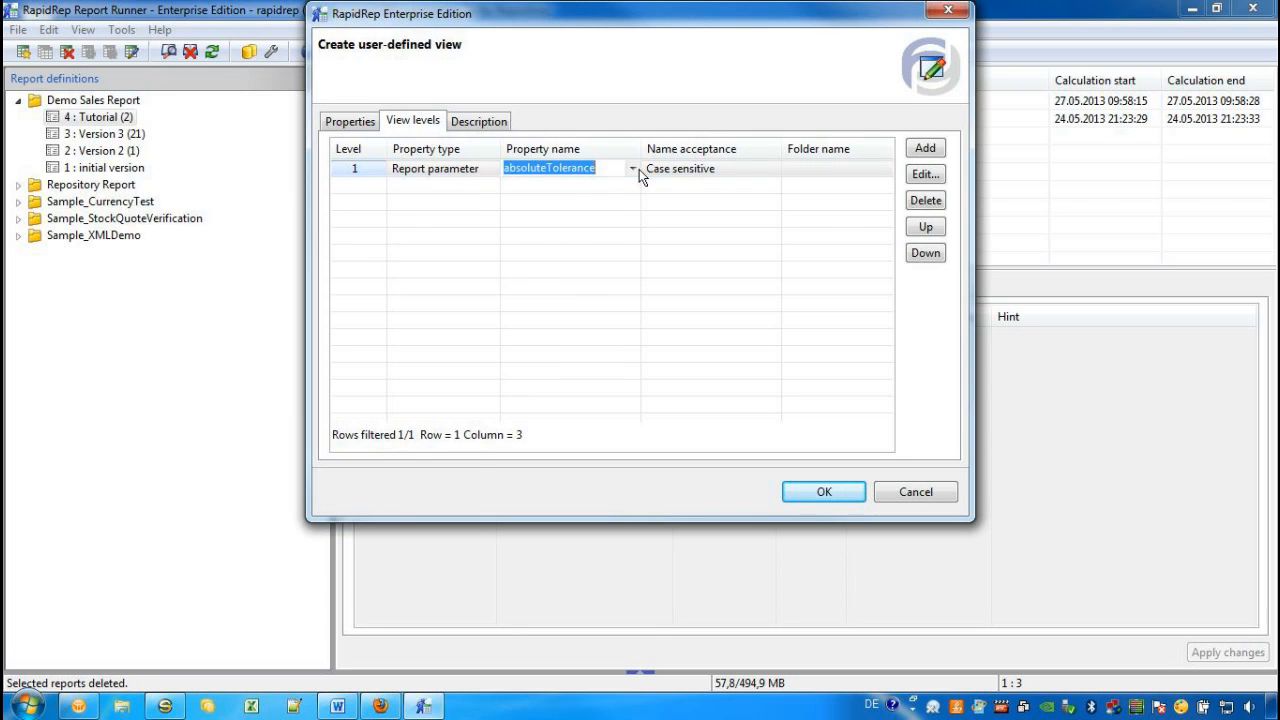
{"action": "left_click", "coordinate": [632, 169]}
{"action": "scroll", "coordinate": [635, 290], "scroll_direction": "down", "scroll_amount": 4}
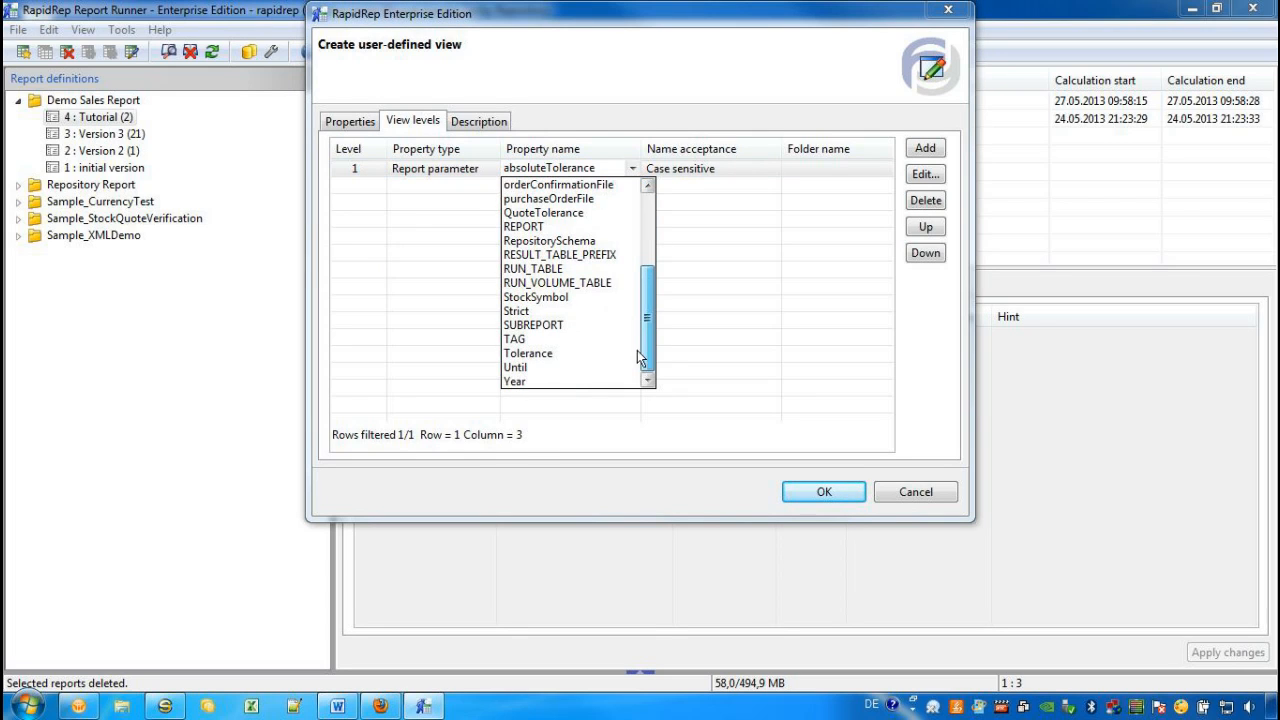
{"action": "left_click", "coordinate": [555, 383]}
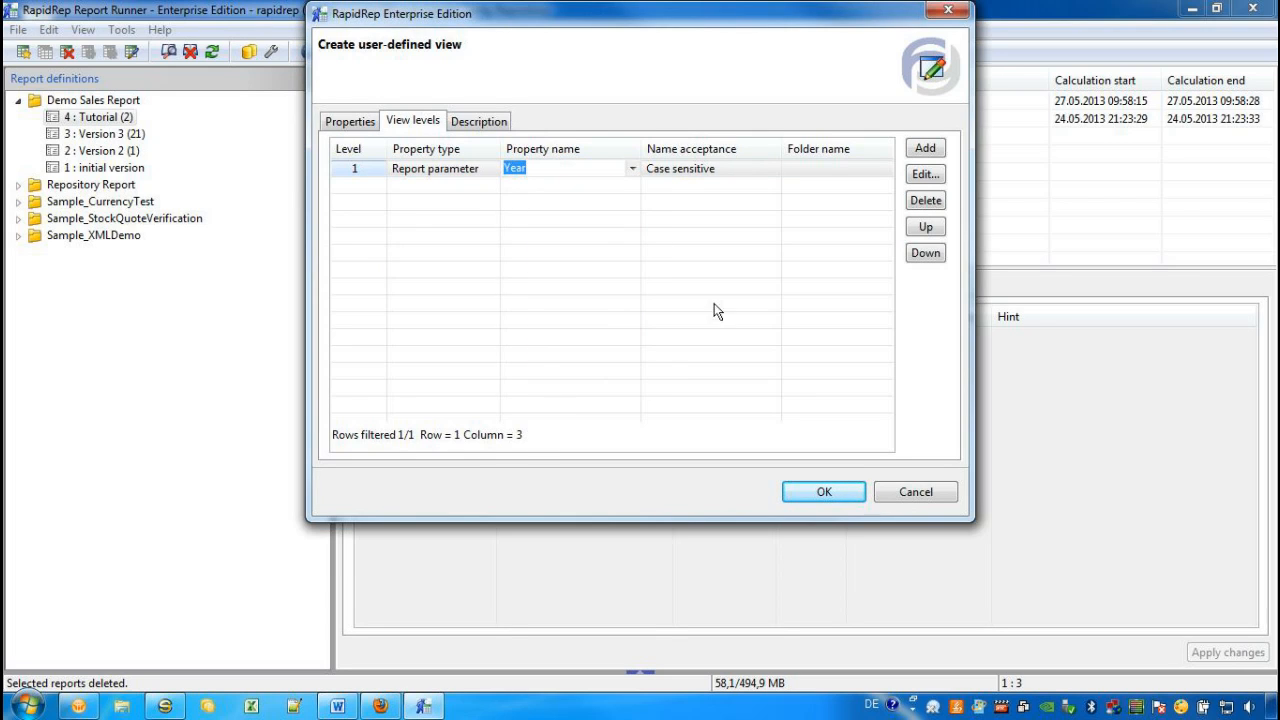
Step: Set the Year view level to descending order and have it show the number of reports
{"action": "left_click", "coordinate": [924, 175]}
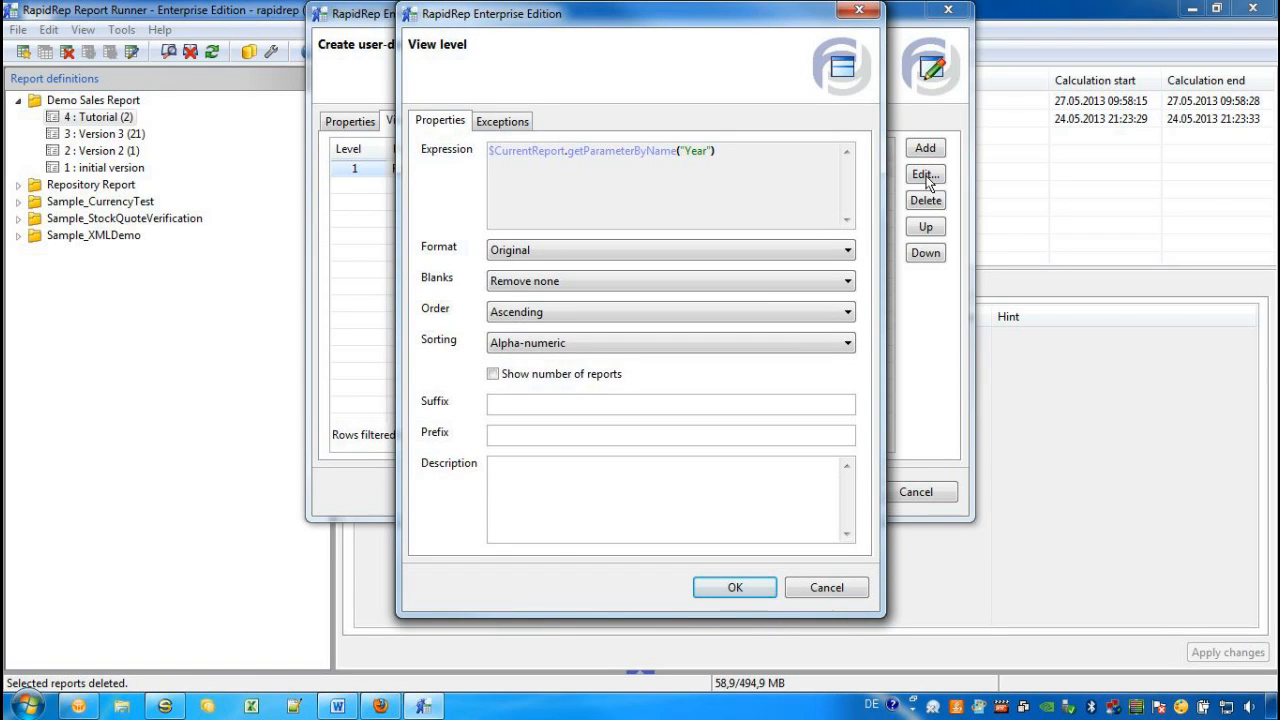
{"action": "left_click", "coordinate": [675, 311]}
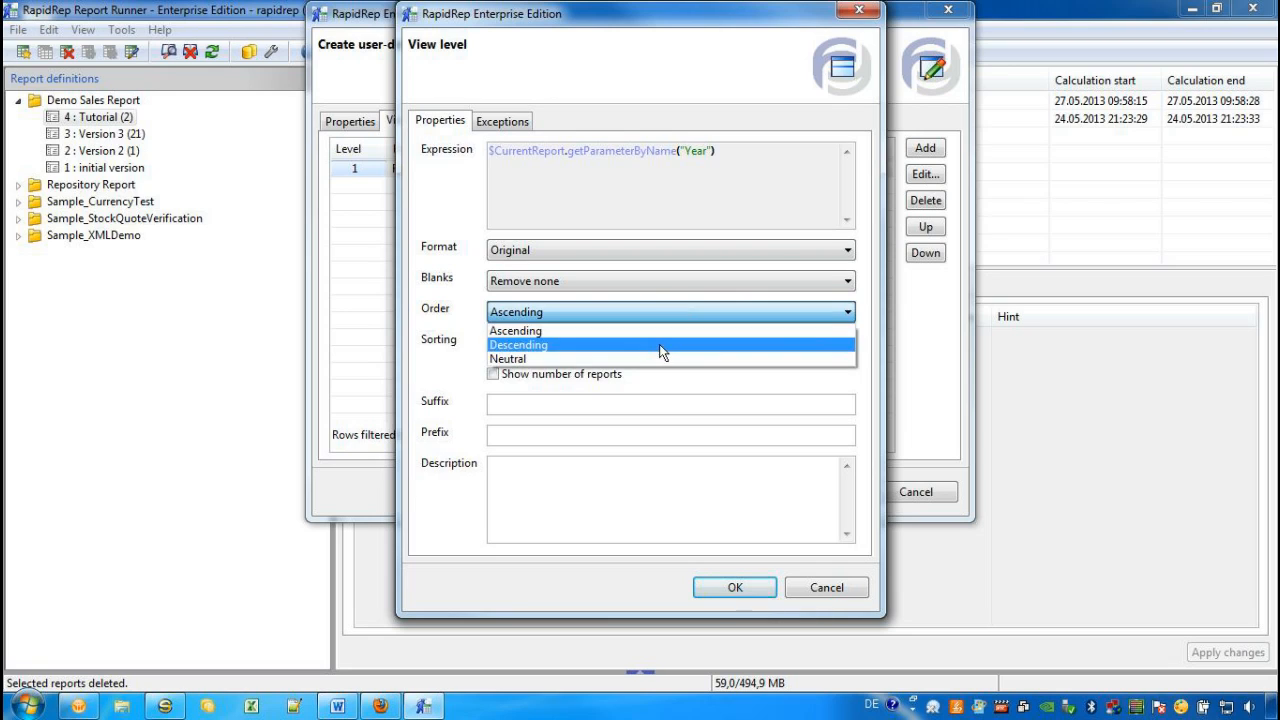
{"action": "left_click", "coordinate": [659, 344]}
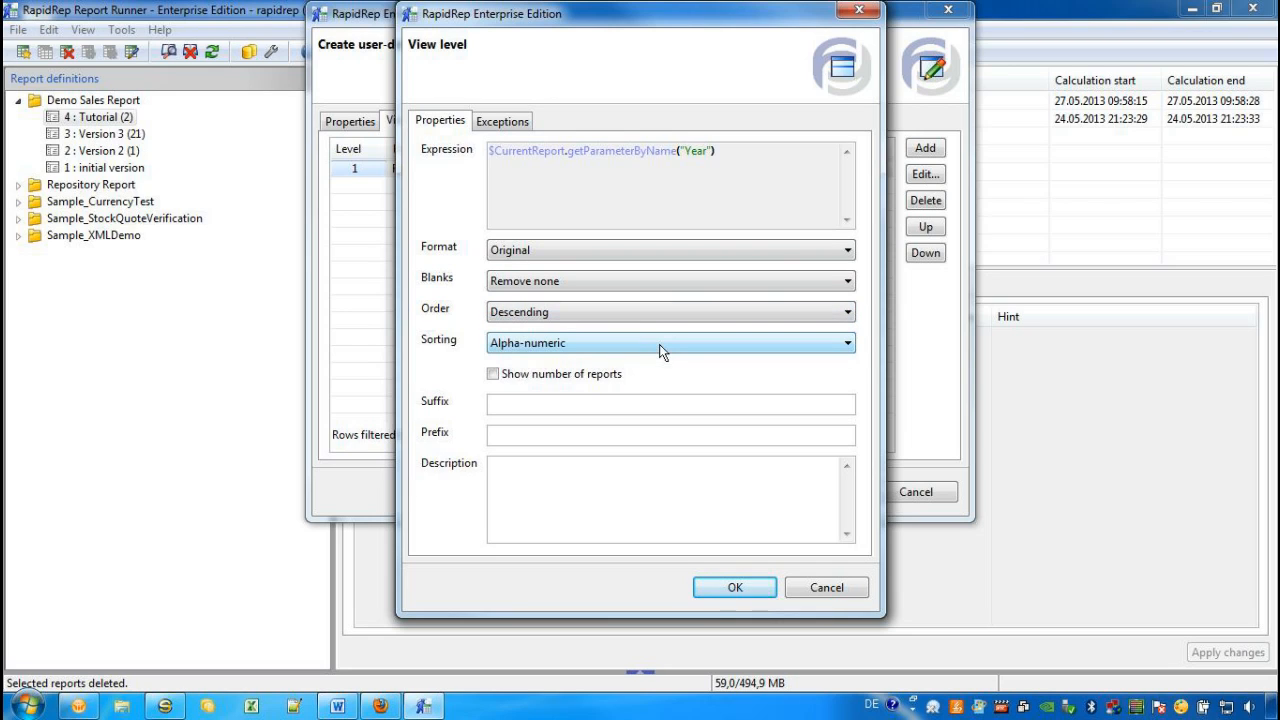
{"action": "left_click", "coordinate": [494, 380]}
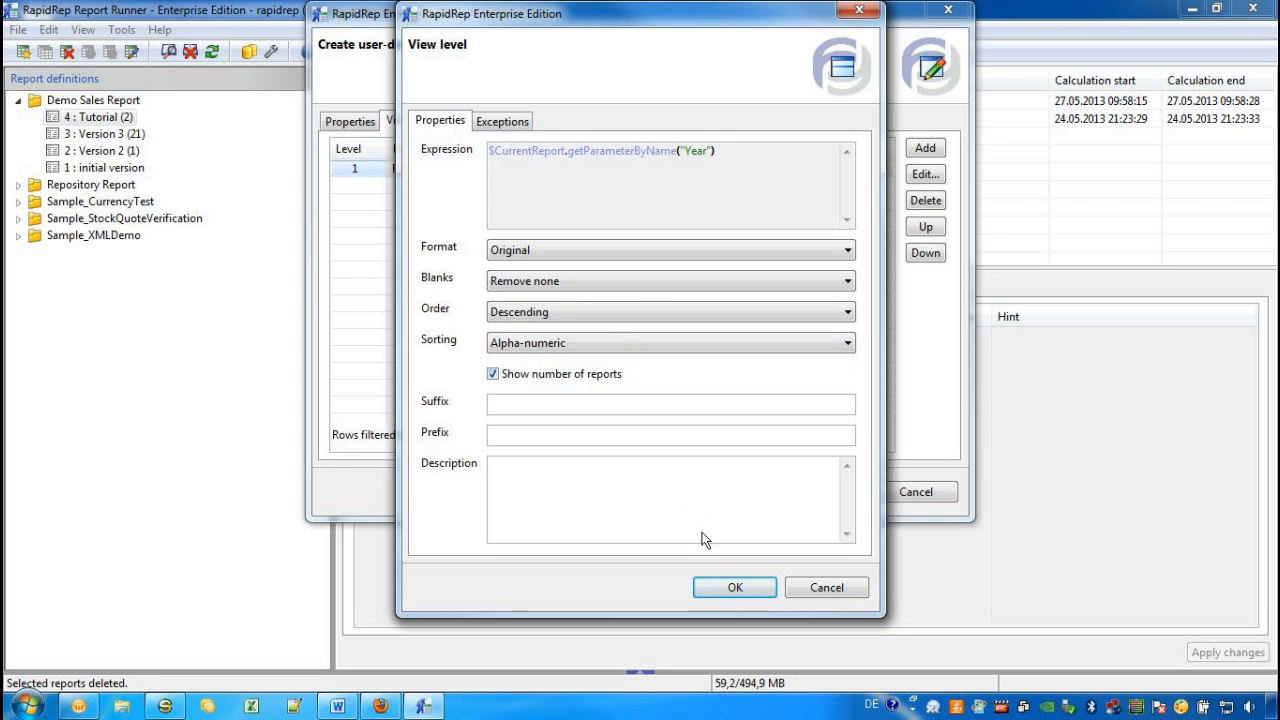
{"action": "left_click", "coordinate": [732, 588]}
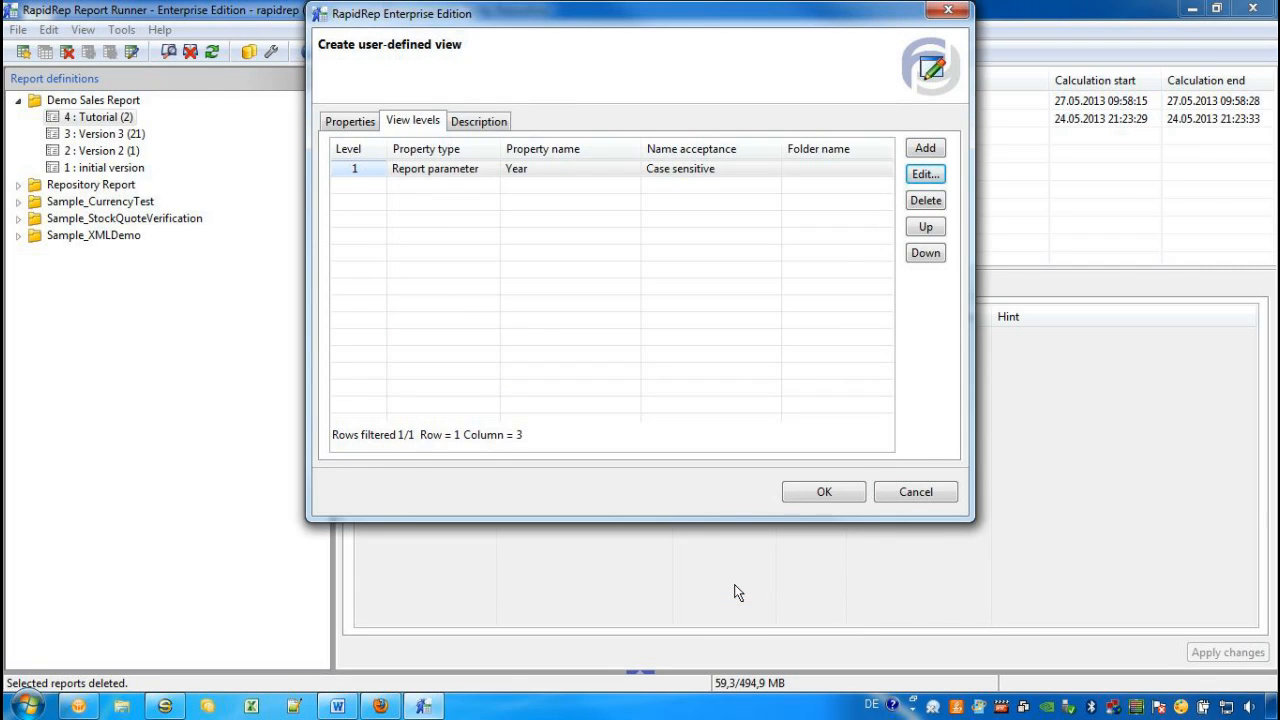
Step: Add a second view level of type User-defined property (Local) with the property name PrivacyRating
{"action": "left_click", "coordinate": [926, 150]}
{"action": "left_click", "coordinate": [492, 190]}
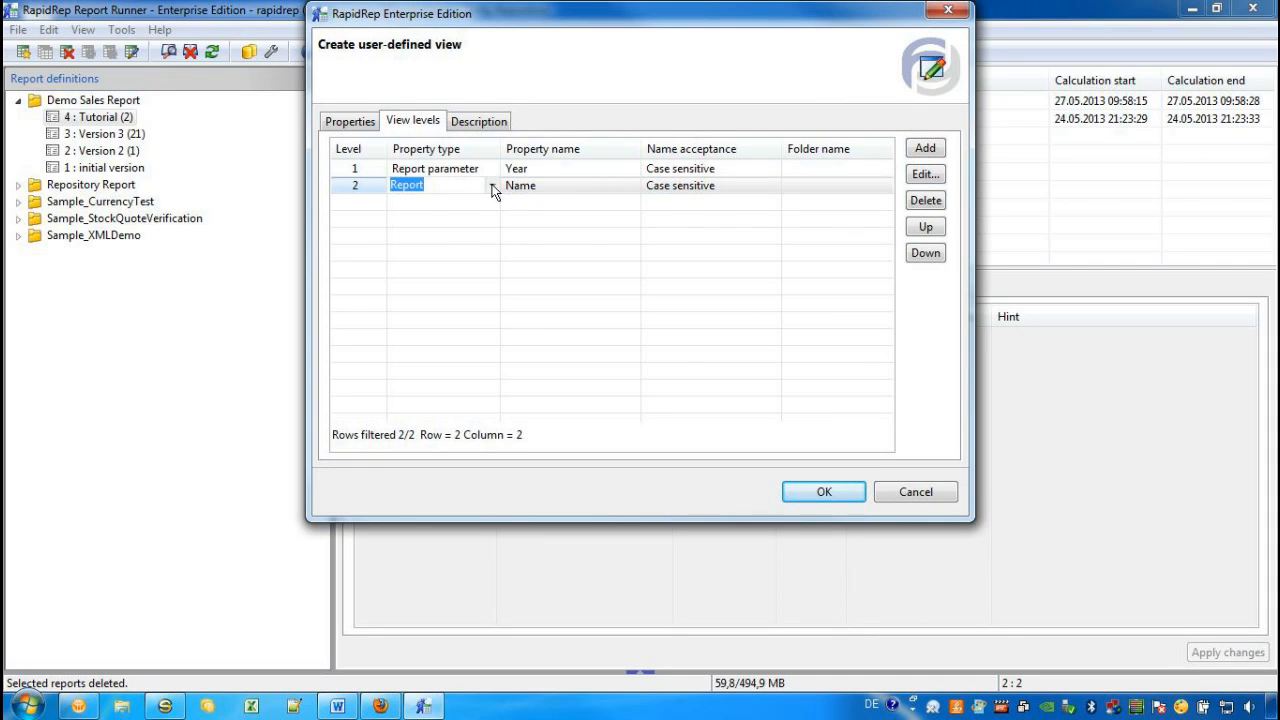
{"action": "left_click", "coordinate": [492, 190]}
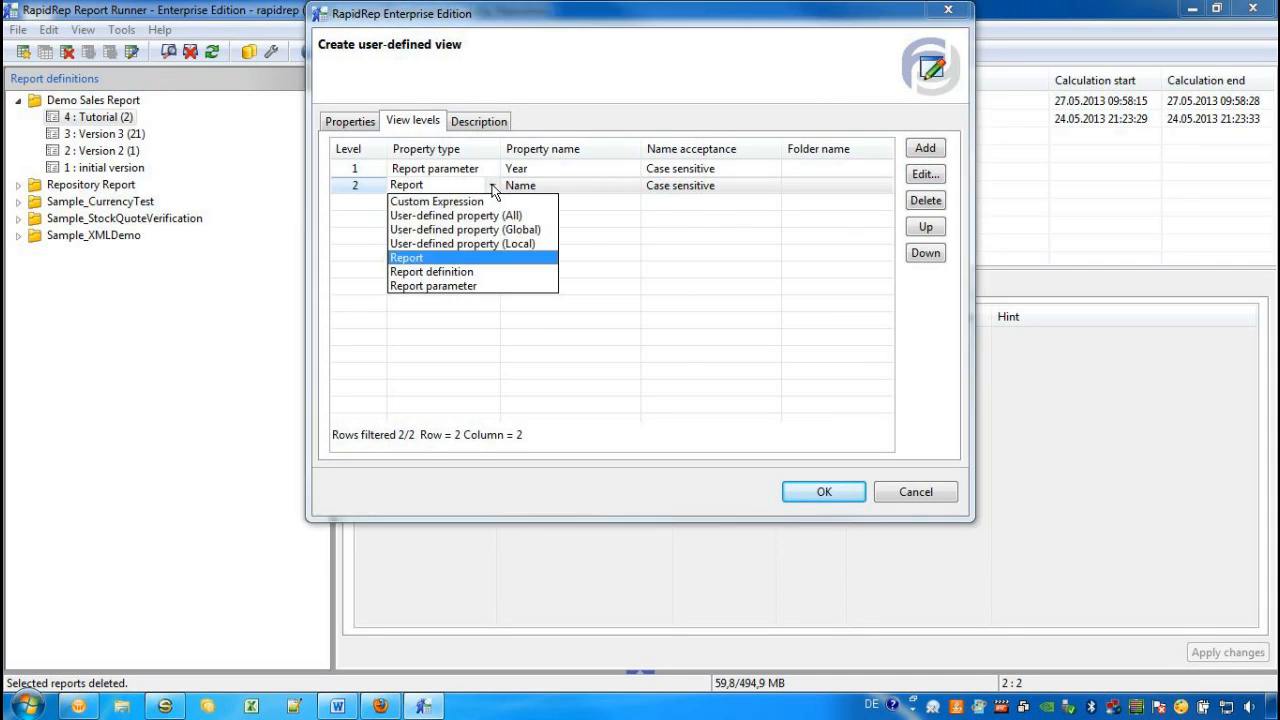
{"action": "left_click", "coordinate": [475, 246]}
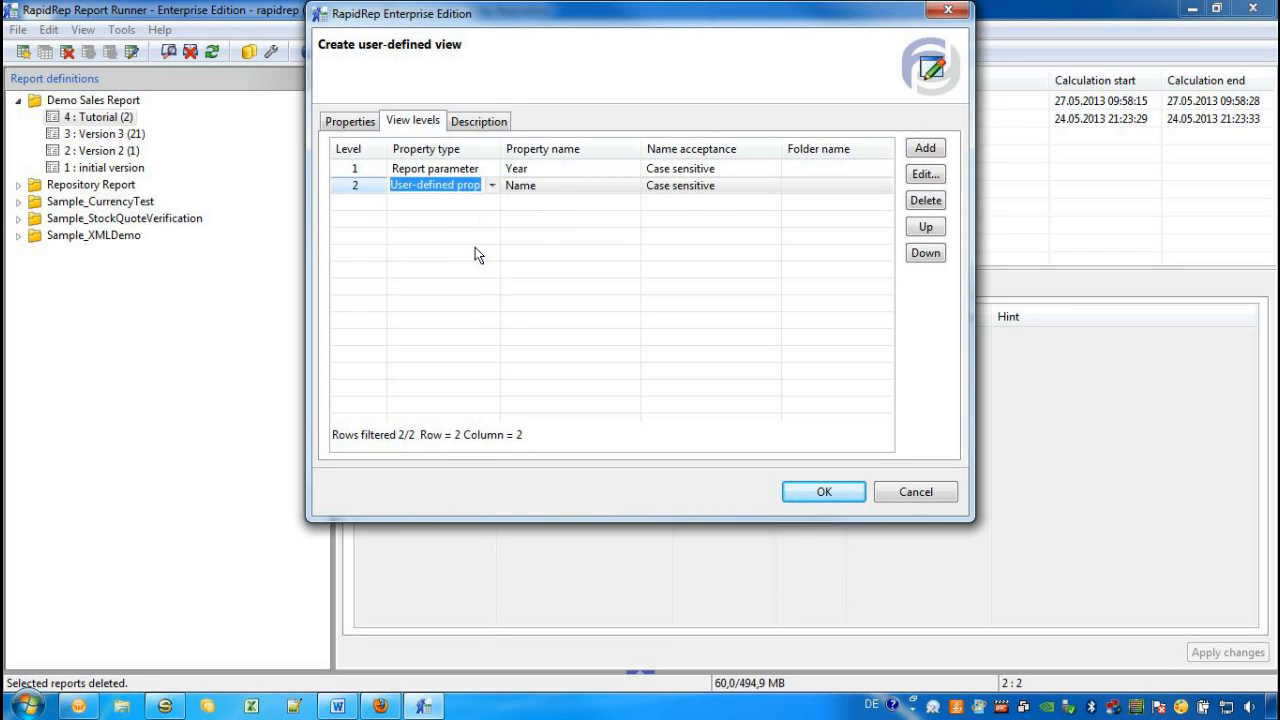
{"action": "left_click", "coordinate": [636, 184]}
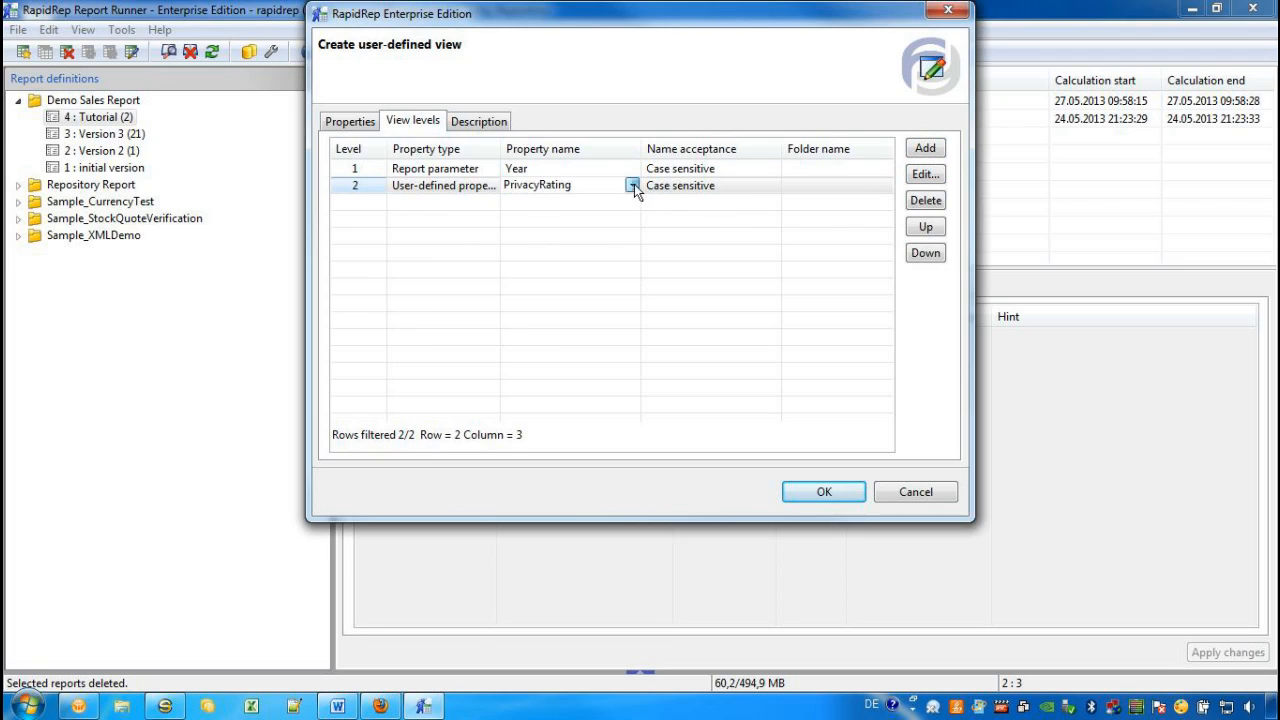
{"action": "left_click", "coordinate": [633, 185]}
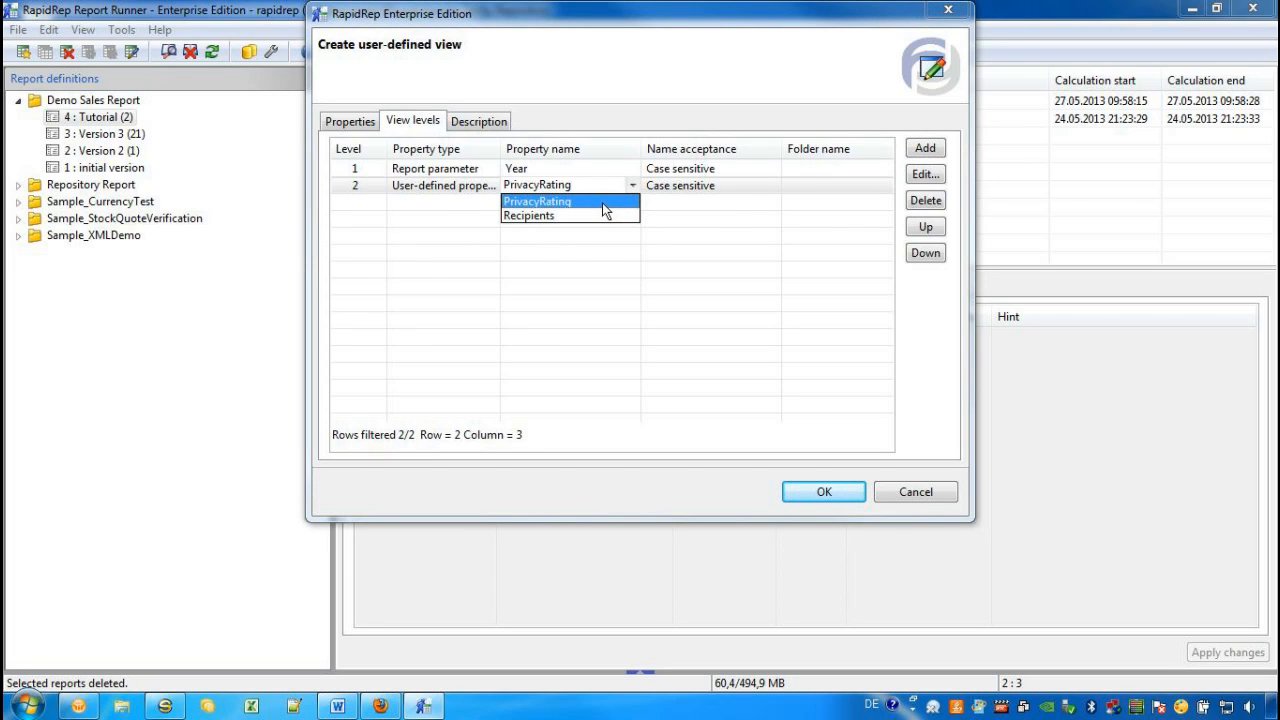
{"action": "left_click", "coordinate": [603, 204]}
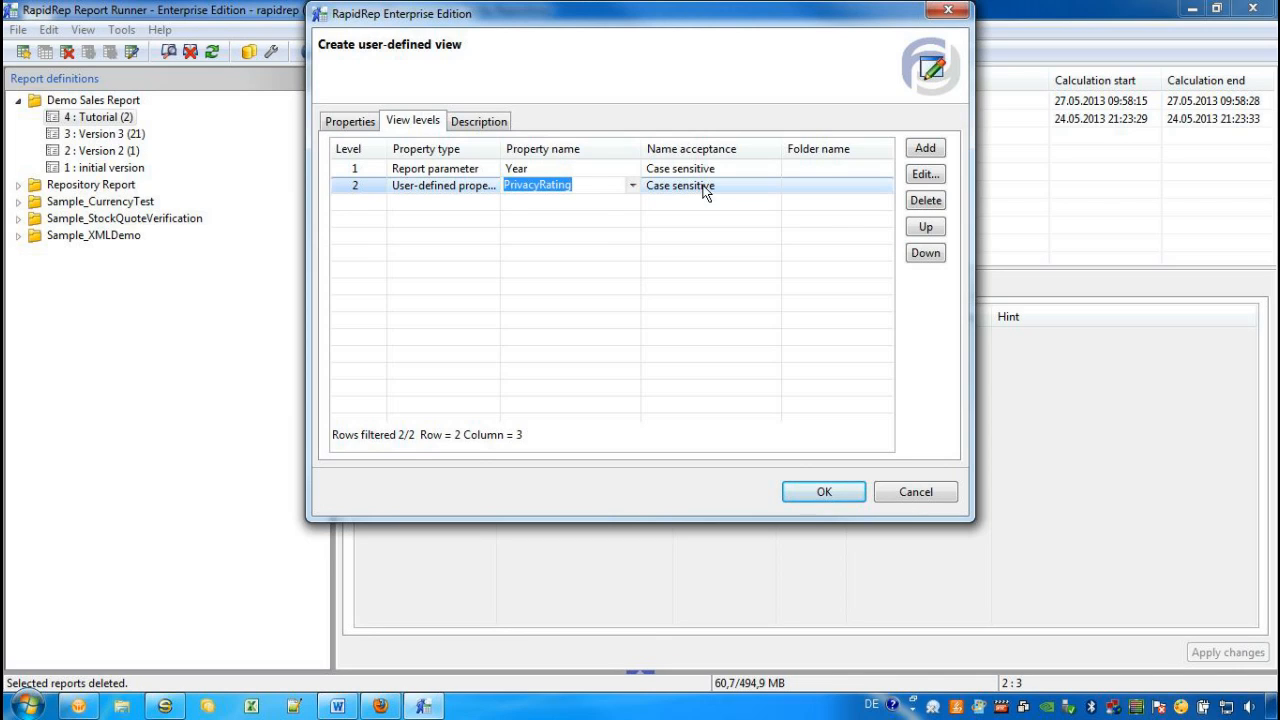
Step: Add a third view level of type User-defined property (Local) with the property name Recipients
{"action": "left_click", "coordinate": [926, 149]}
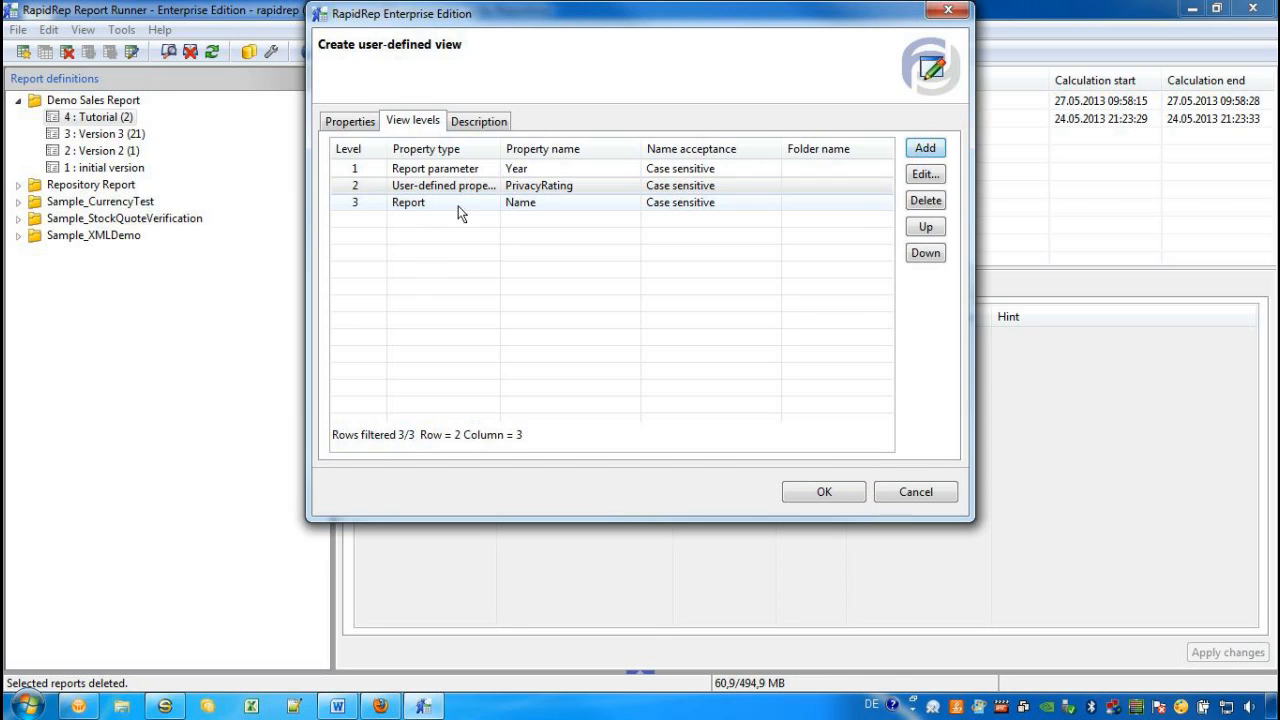
{"action": "left_click", "coordinate": [492, 204]}
{"action": "left_click", "coordinate": [494, 203]}
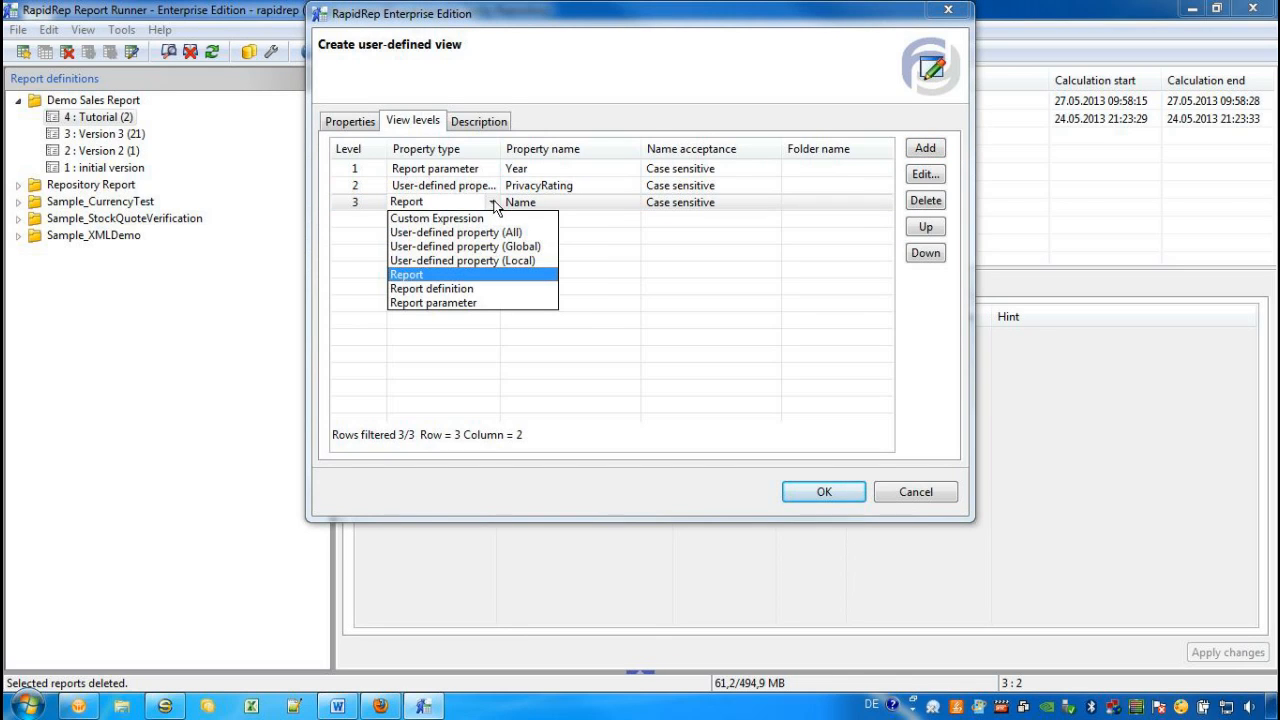
{"action": "left_click", "coordinate": [483, 259]}
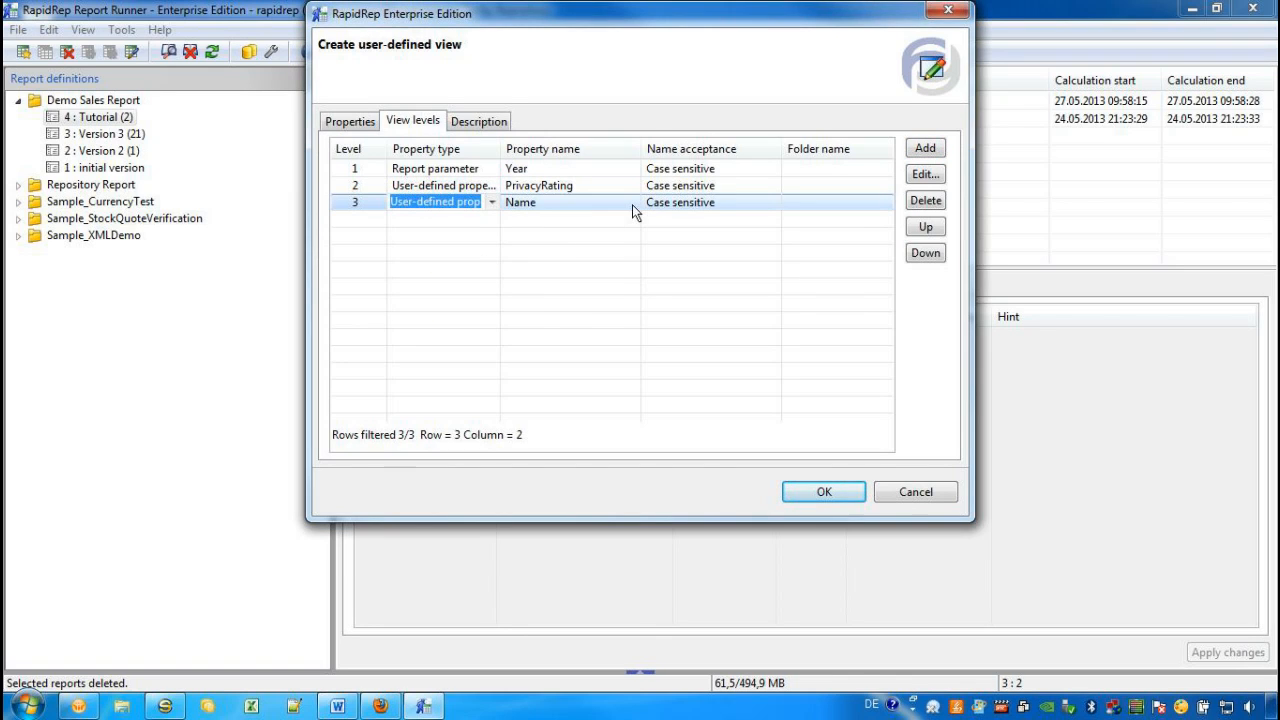
{"action": "left_click", "coordinate": [632, 204]}
{"action": "left_click", "coordinate": [632, 204]}
{"action": "left_click", "coordinate": [617, 230]}
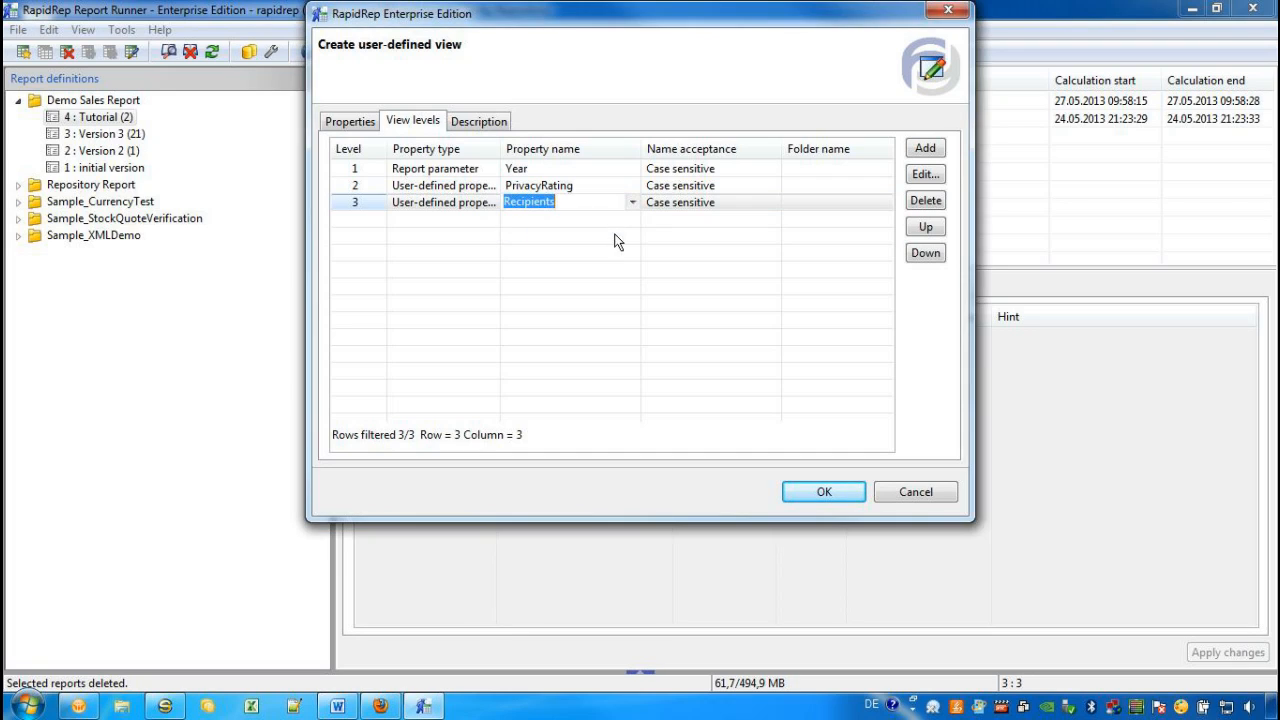
Step: Enter the view description "My first custom view" and save the new user-defined view
{"action": "left_click", "coordinate": [482, 126]}
{"action": "left_click", "coordinate": [472, 169]}
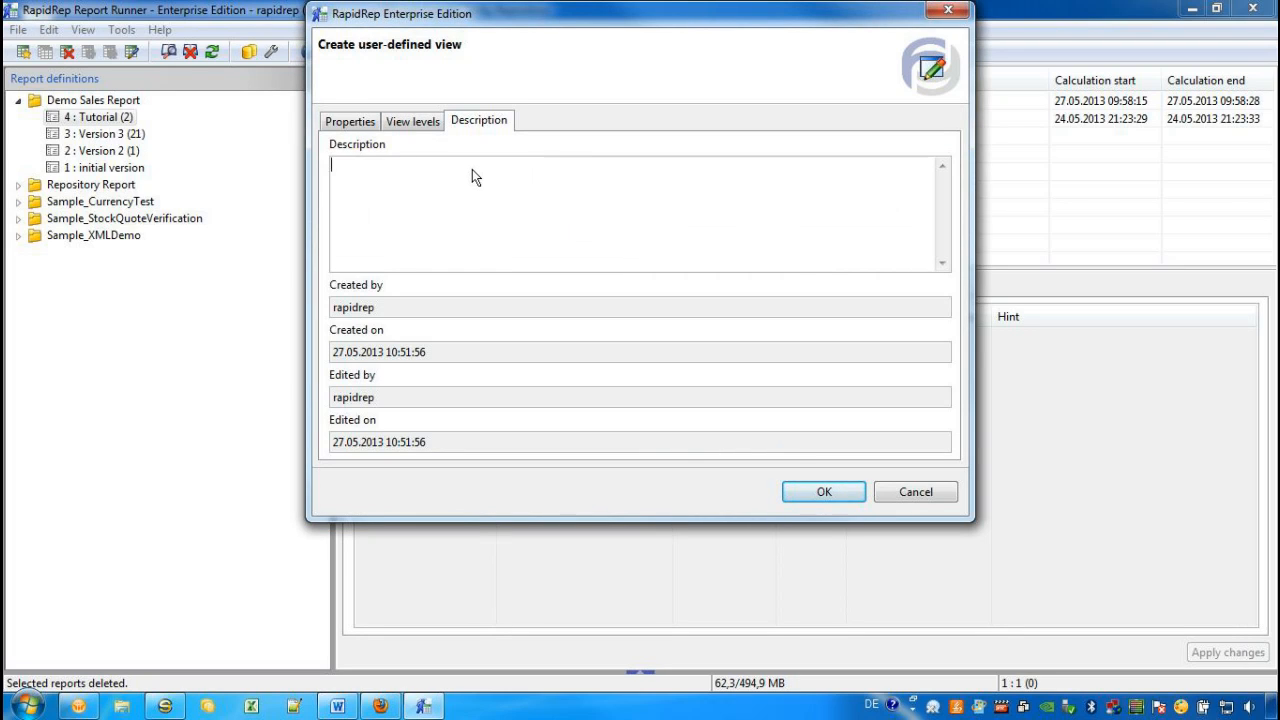
{"action": "type", "text": "My first custom view"}
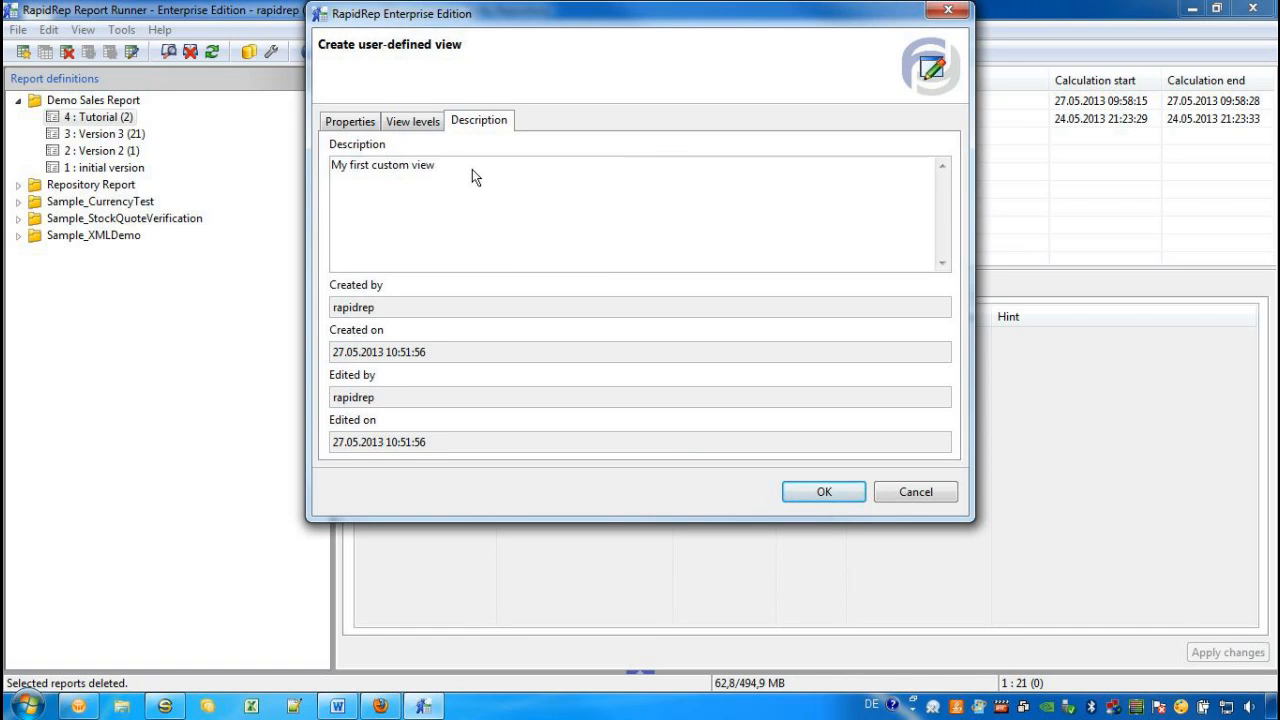
{"action": "left_click", "coordinate": [820, 492]}
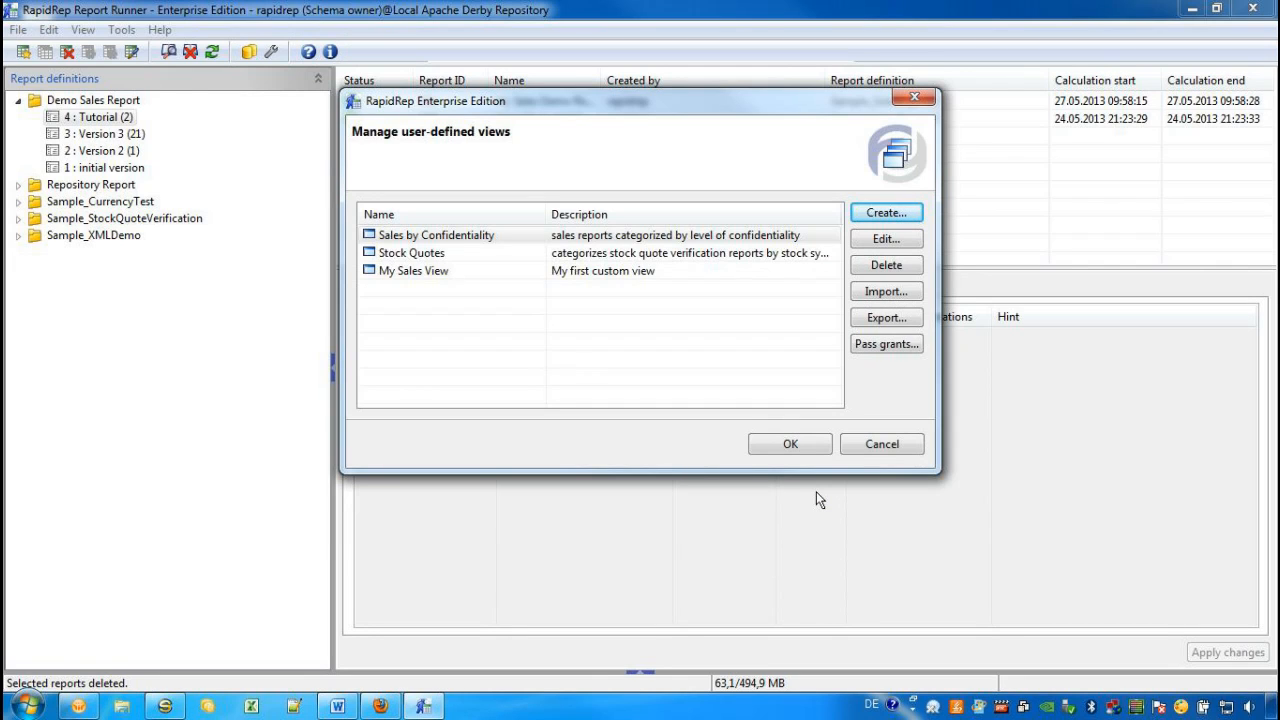
{"action": "left_click", "coordinate": [798, 446]}
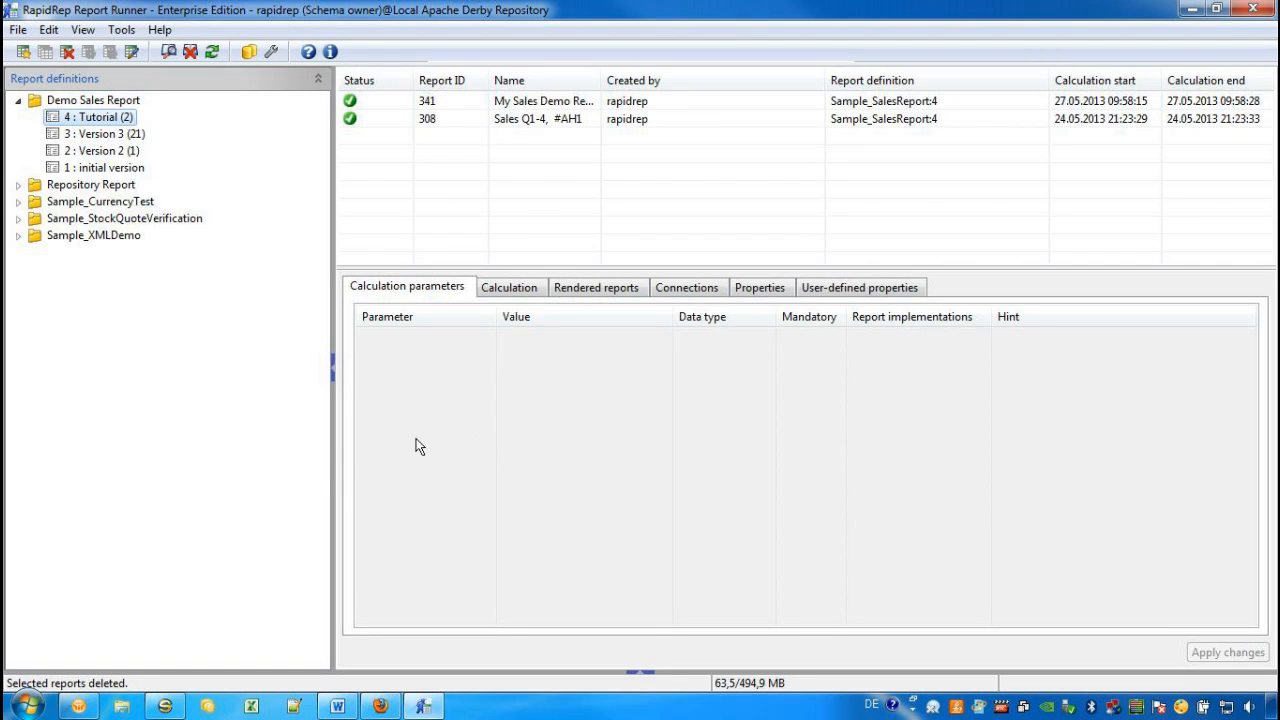
Step: Open the user-defined view My Sales View alongside the report definitions
{"action": "right_click", "coordinate": [170, 450]}
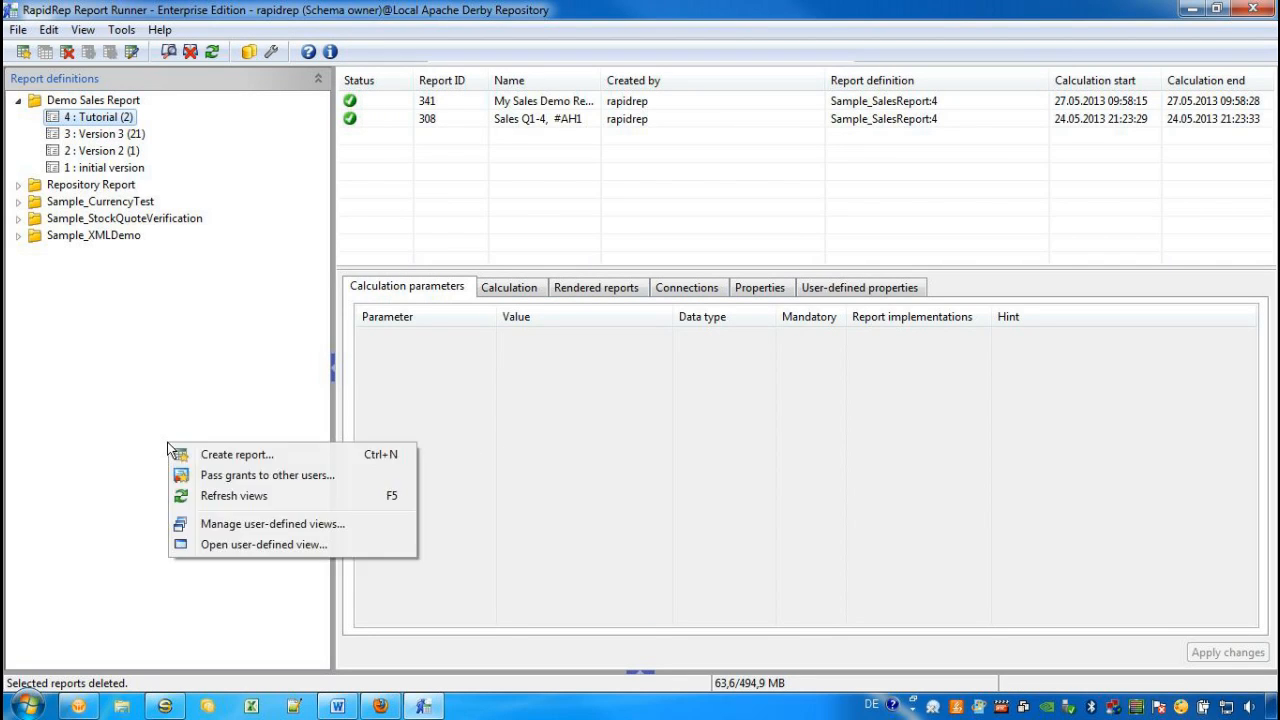
{"action": "left_click", "coordinate": [230, 545]}
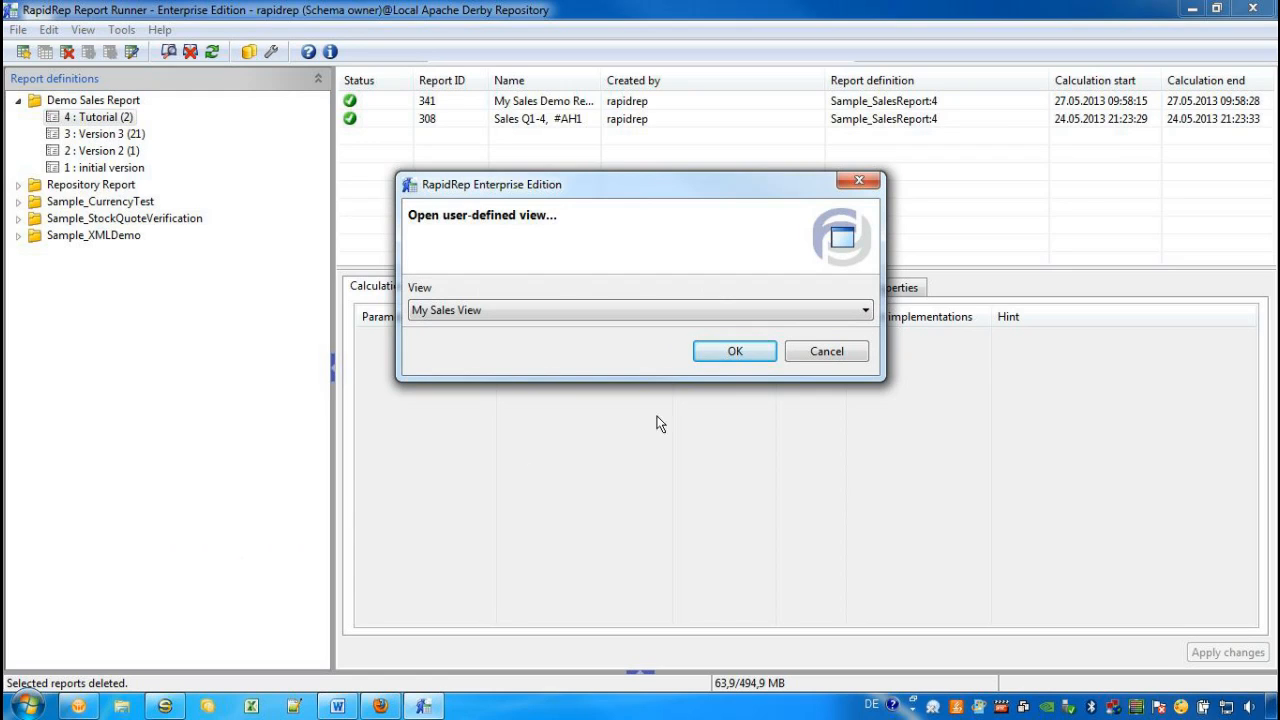
{"action": "left_click", "coordinate": [726, 350]}
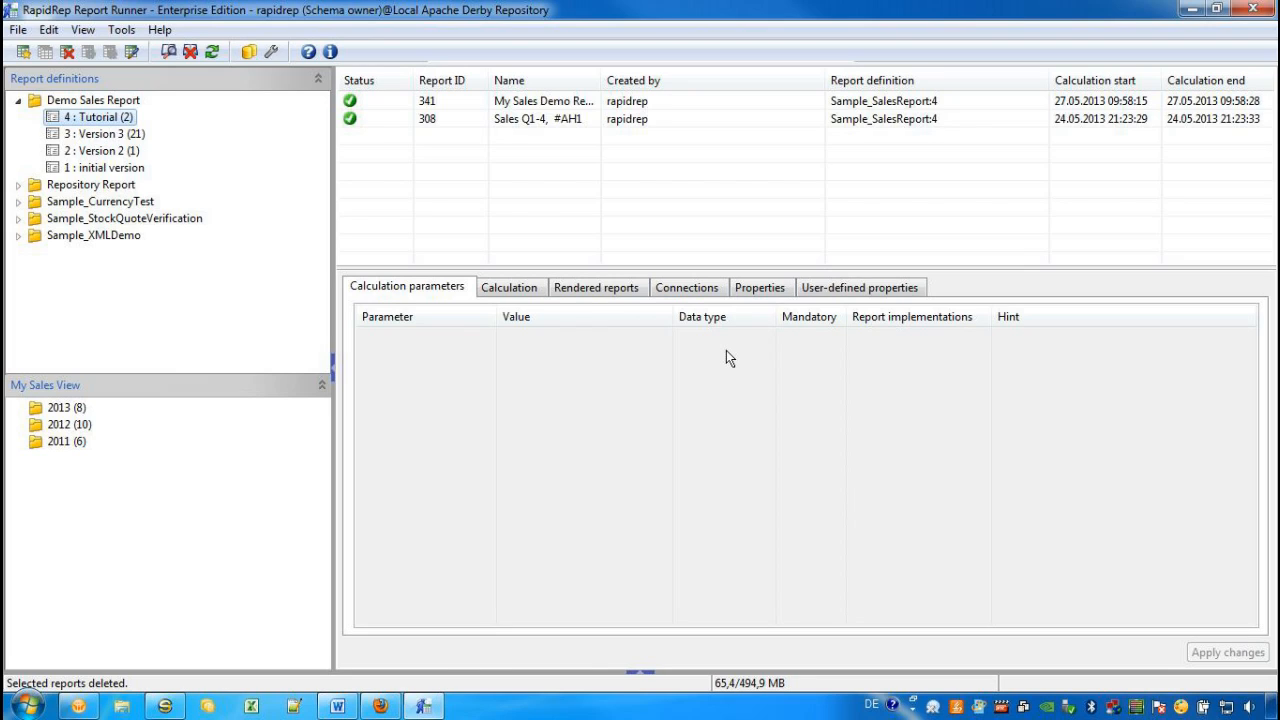
Step: Examine the reports in My Sales View for 2013 and 2012, down to the Only Me folder under 2012's internal only
{"action": "left_click", "coordinate": [56, 410]}
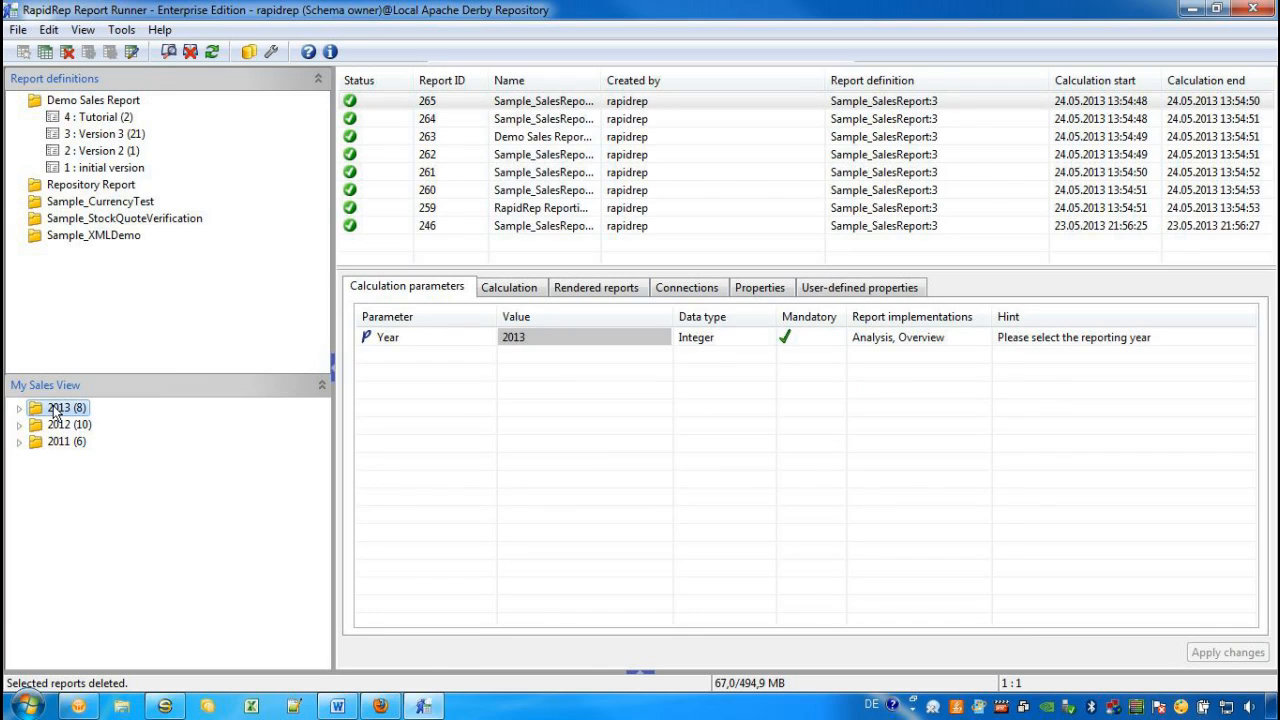
{"action": "left_click", "coordinate": [57, 427]}
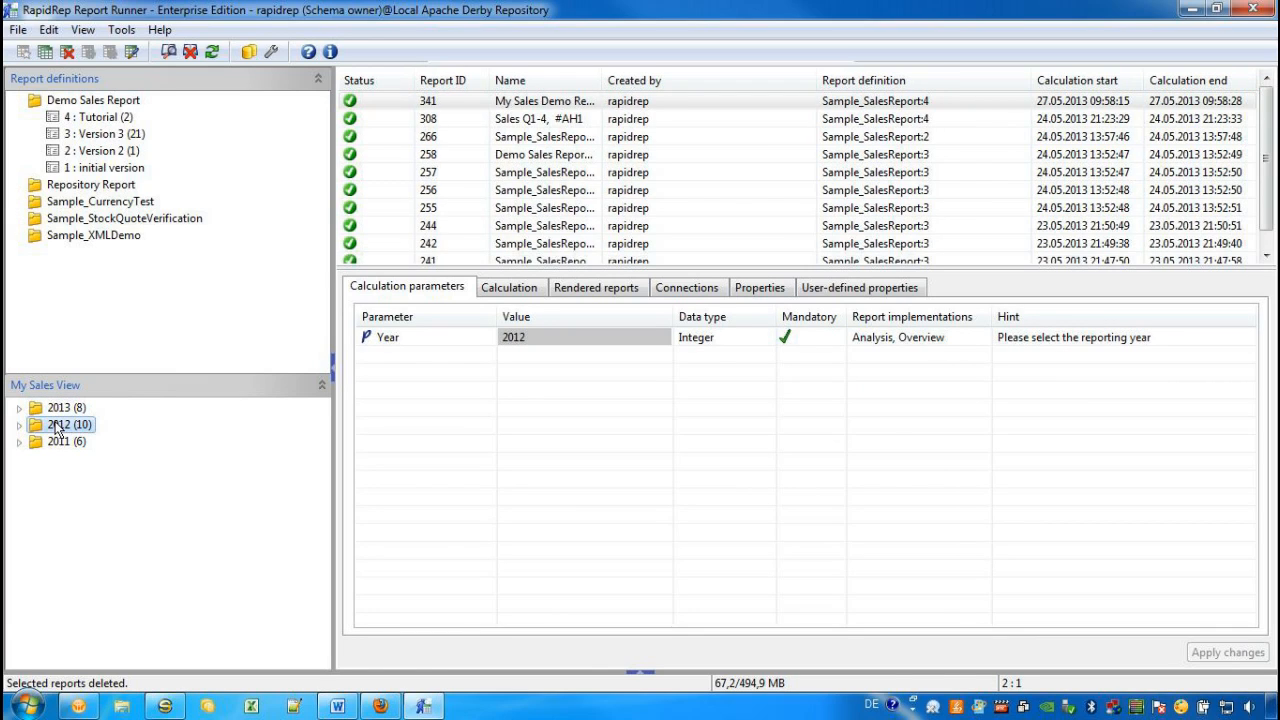
{"action": "left_click", "coordinate": [19, 425]}
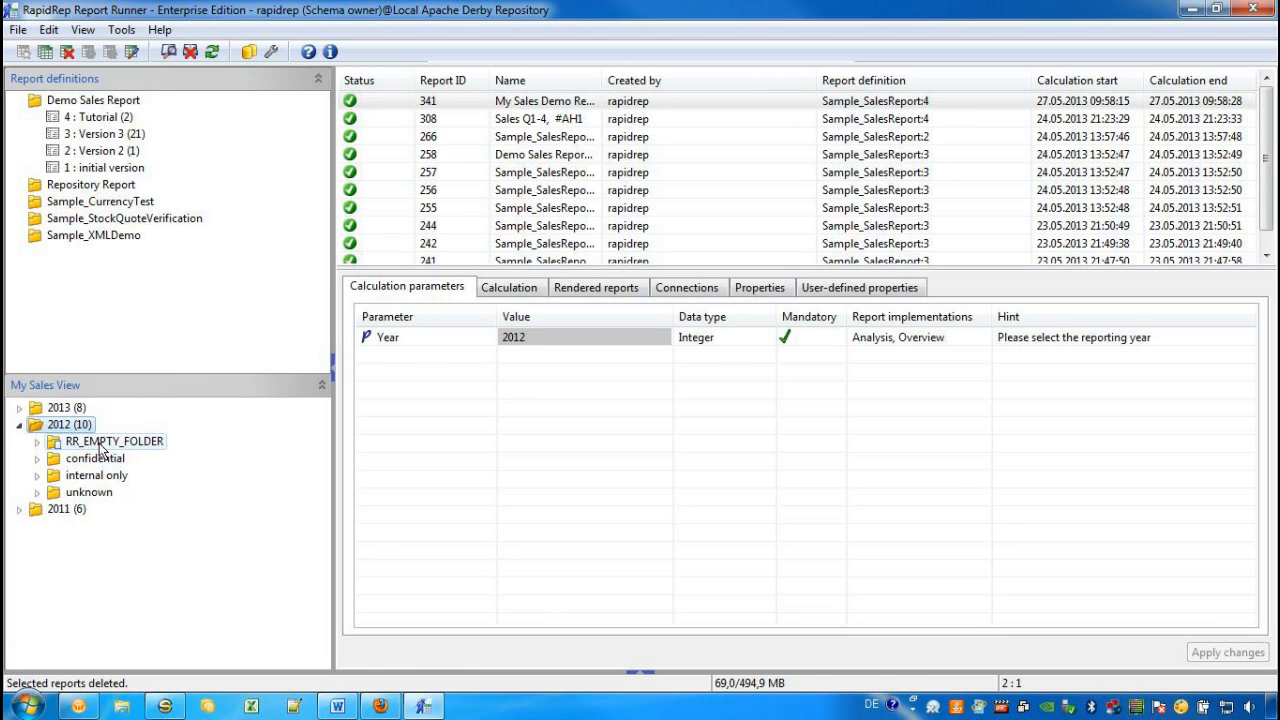
{"action": "left_click", "coordinate": [37, 477]}
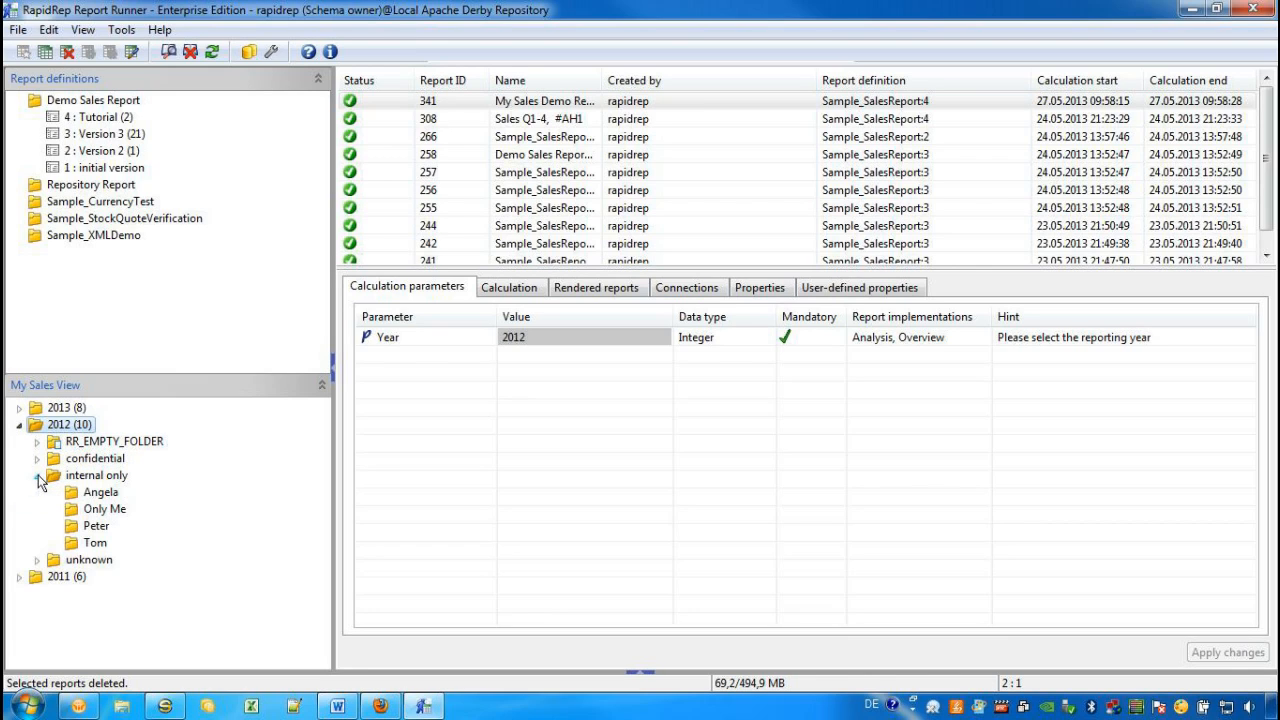
{"action": "left_click", "coordinate": [102, 511]}
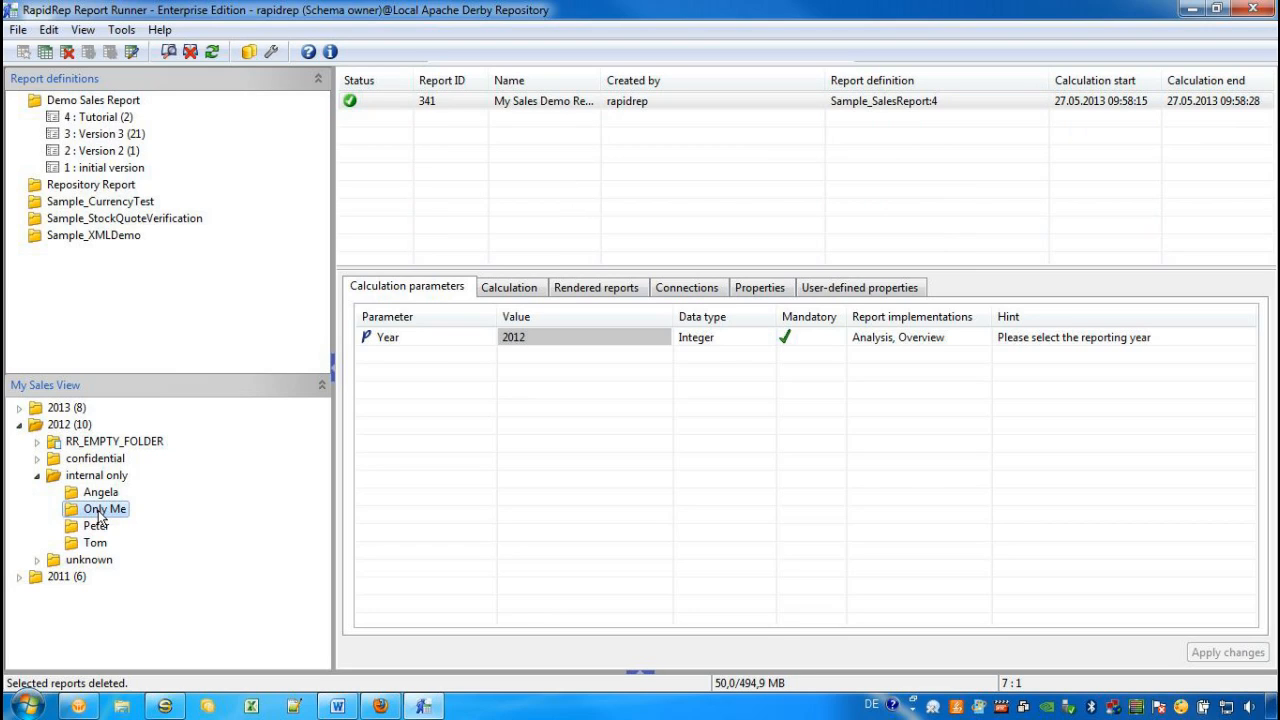